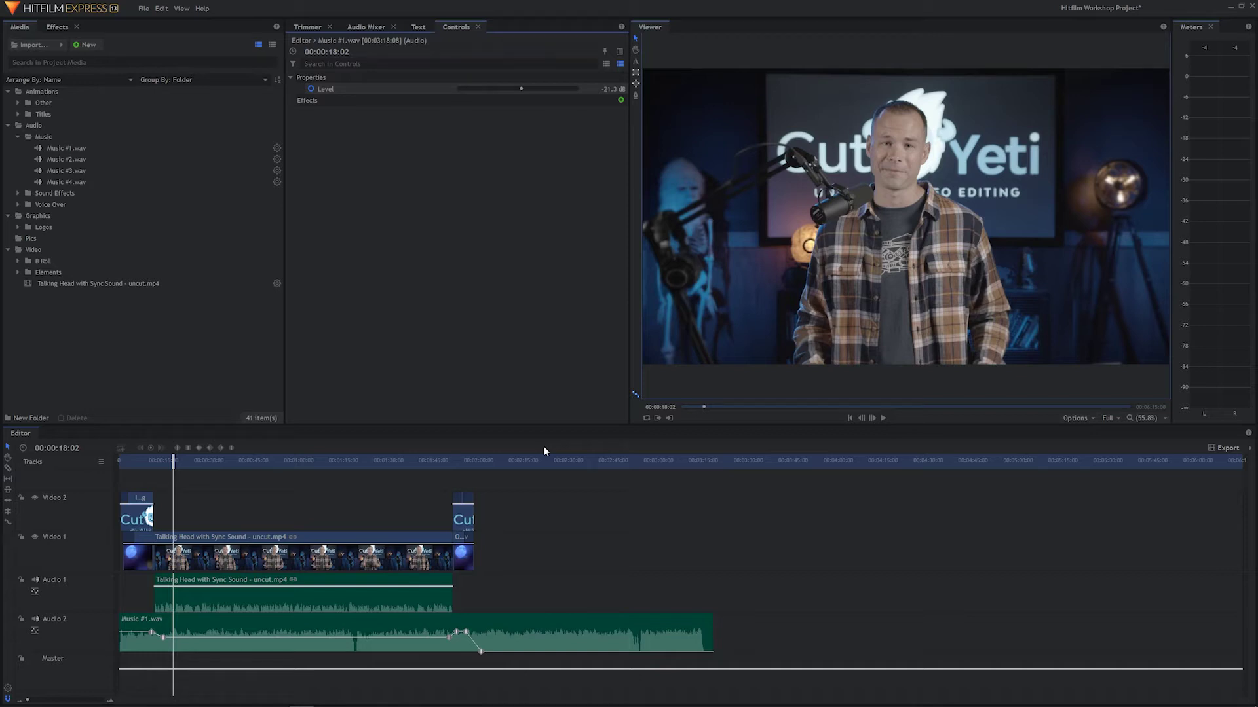
# - Play the timeline from about 8 s to 15 s to find where the speaker introduces himself
pyautogui.moveTo(172, 466); pyautogui.dragTo(145, 466)
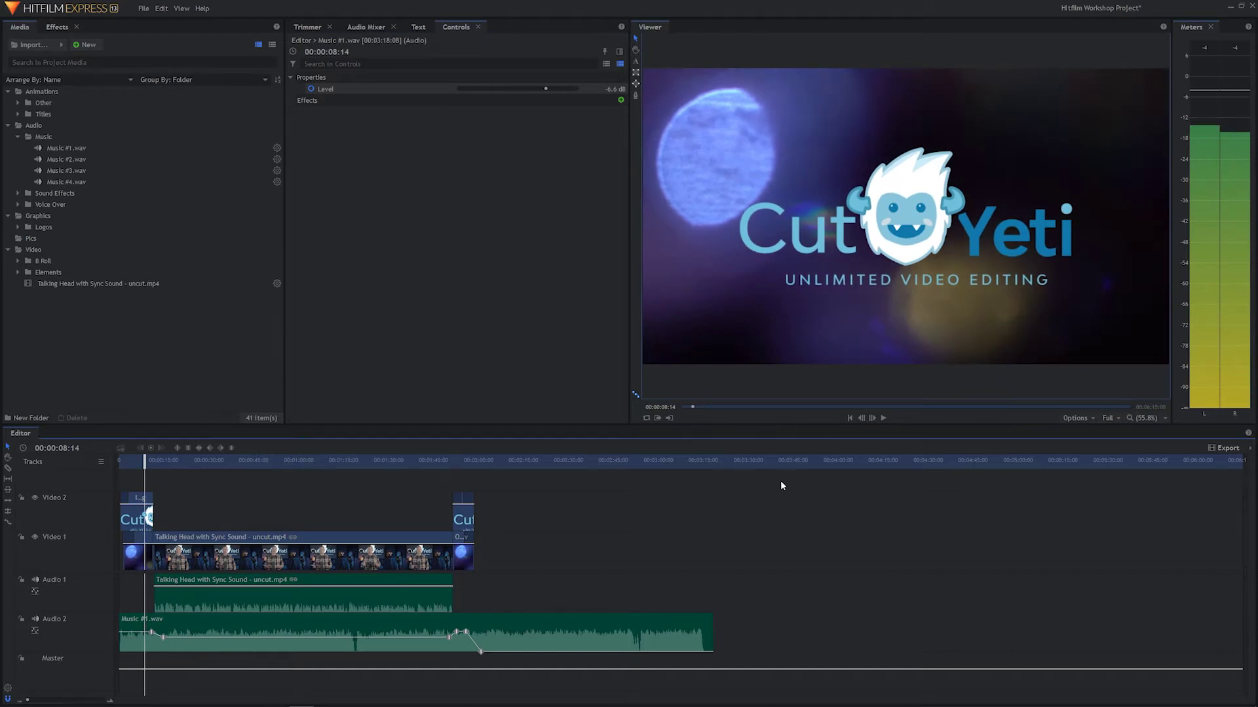
pyautogui.press('space')
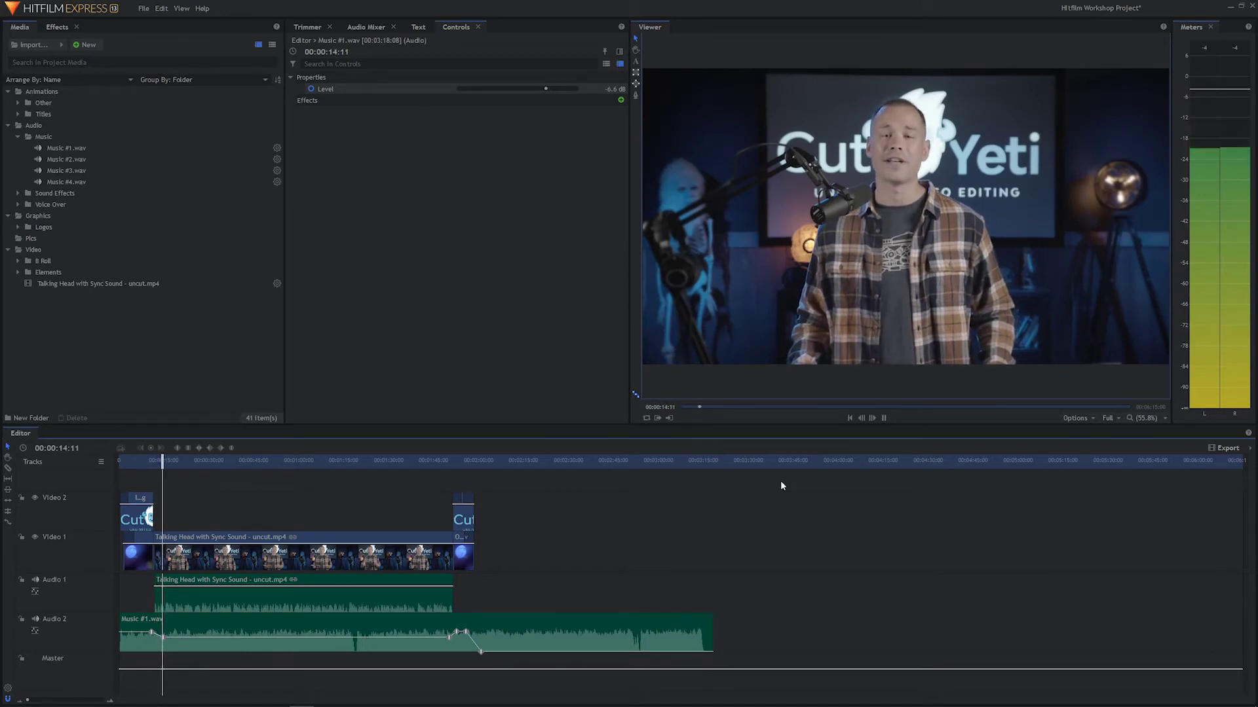
pyautogui.press('space')
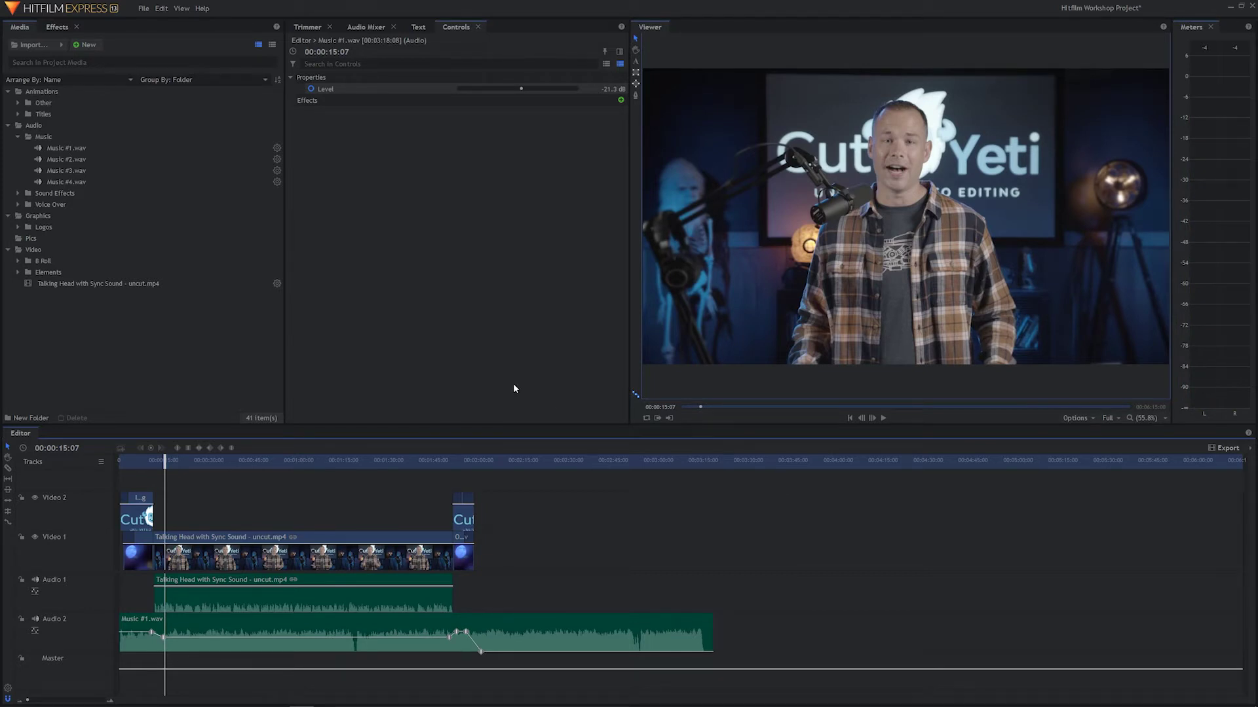
# - Open the Titles folder and load the speaker's name lower-third clip for trimming, playing it through to preview its animation
pyautogui.click(30, 95)
pyautogui.click(22, 115)
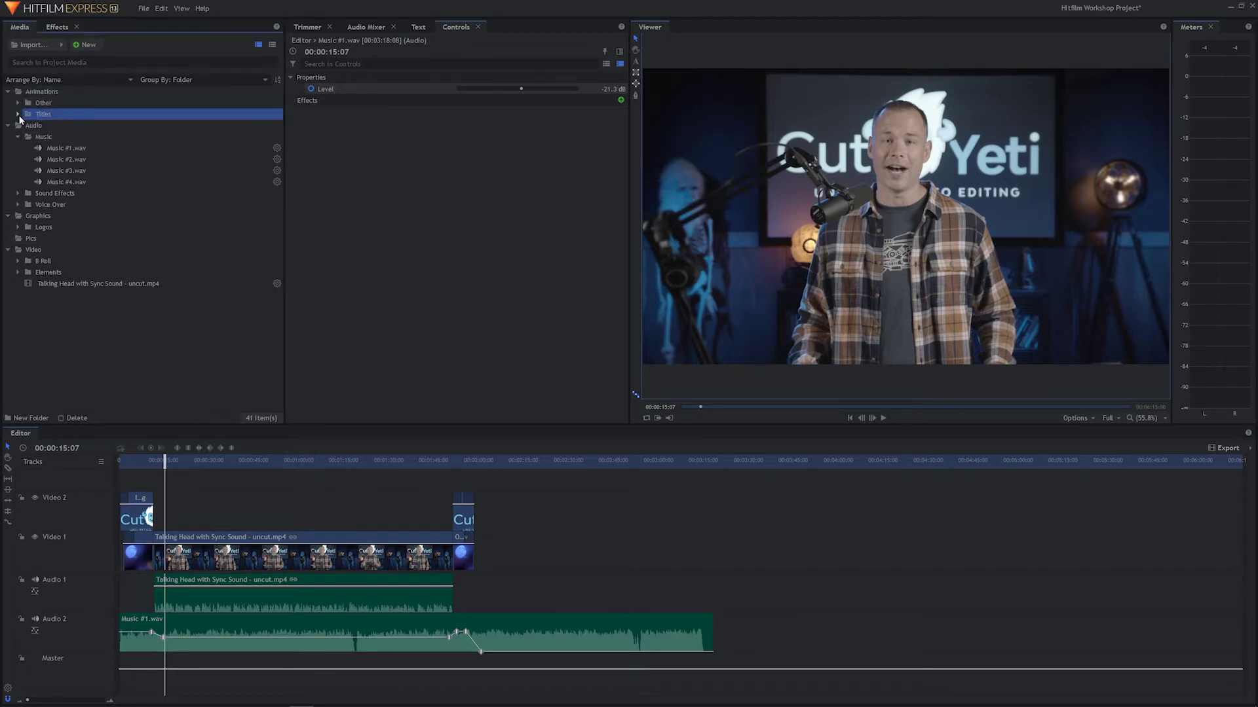
pyautogui.click(18, 115)
pyautogui.click(58, 130)
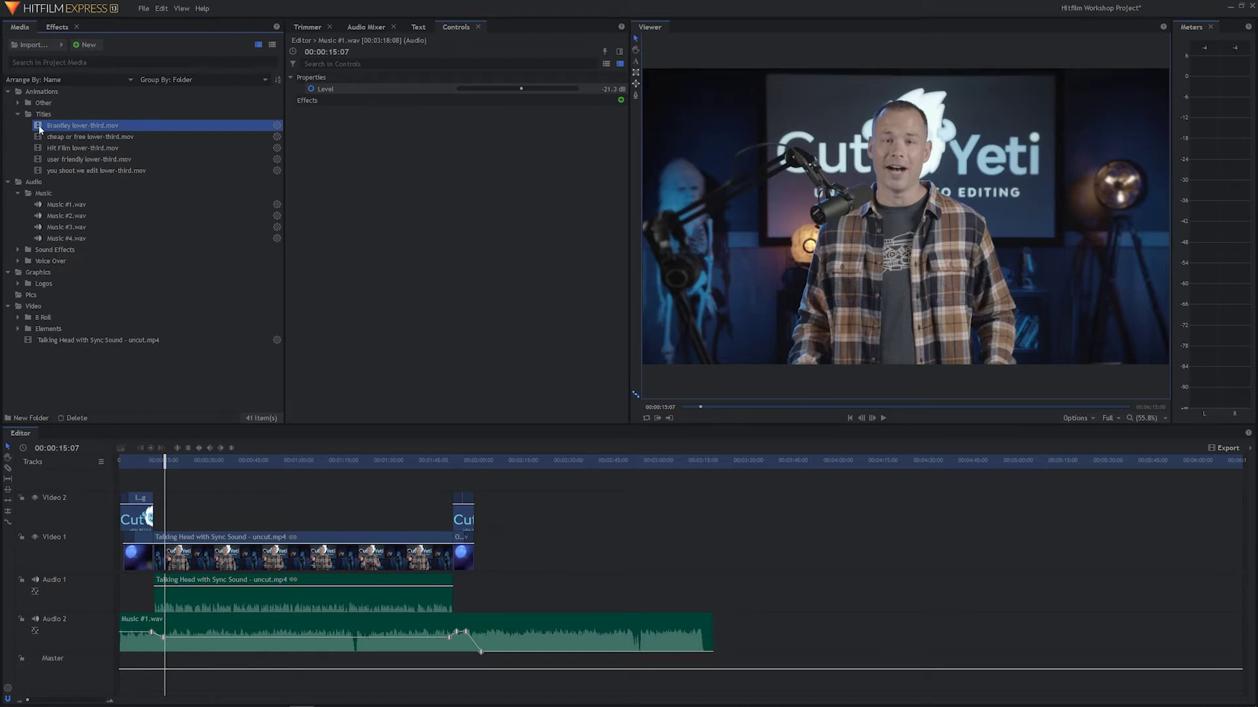
pyautogui.doubleClick(39, 129)
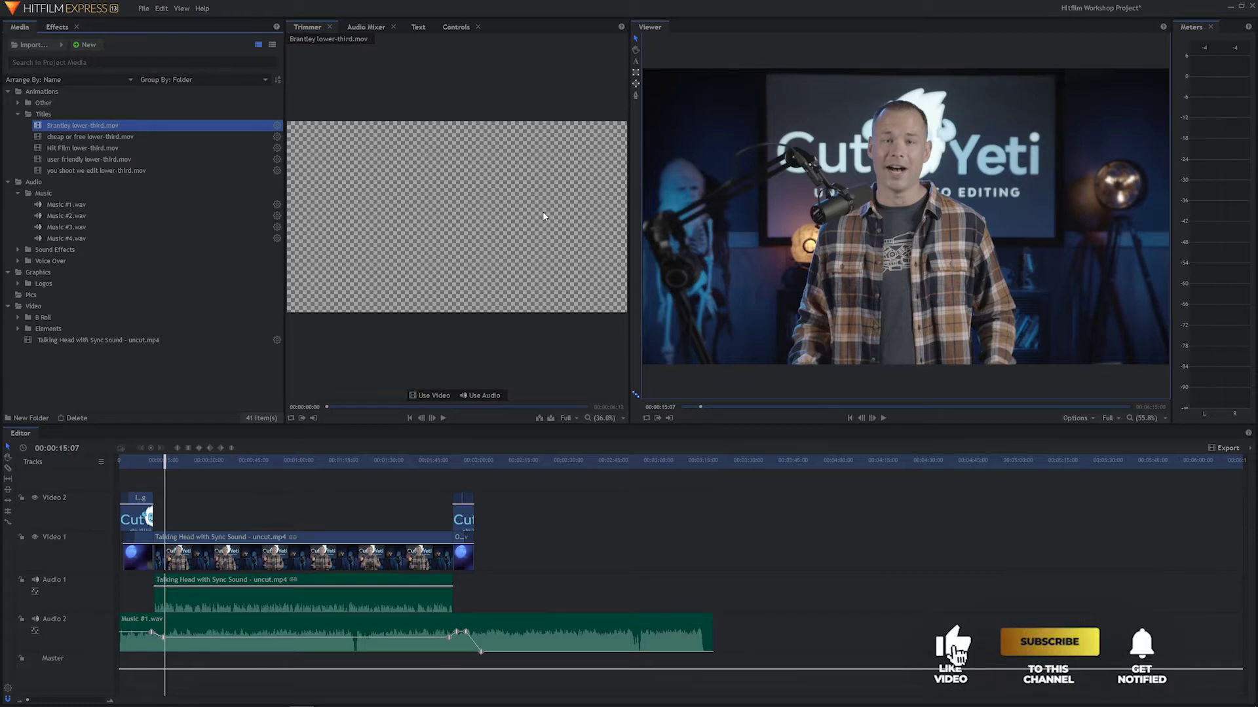
pyautogui.click(443, 419)
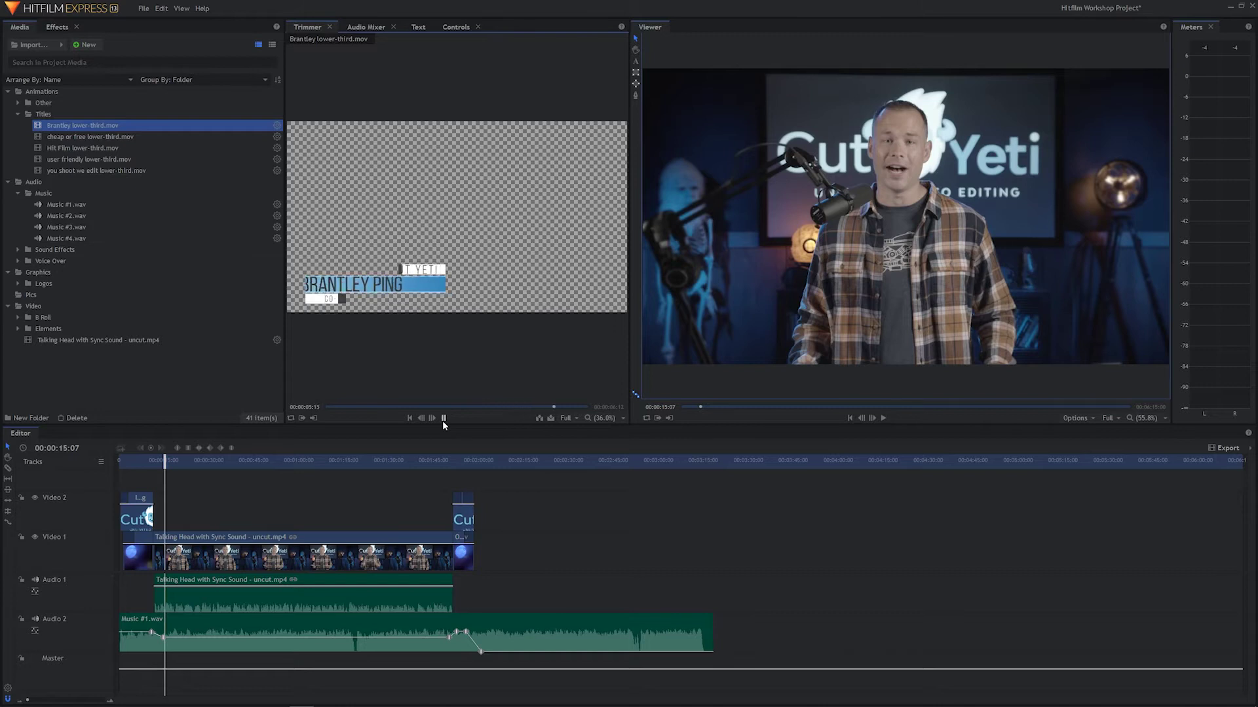
pyautogui.click(442, 420)
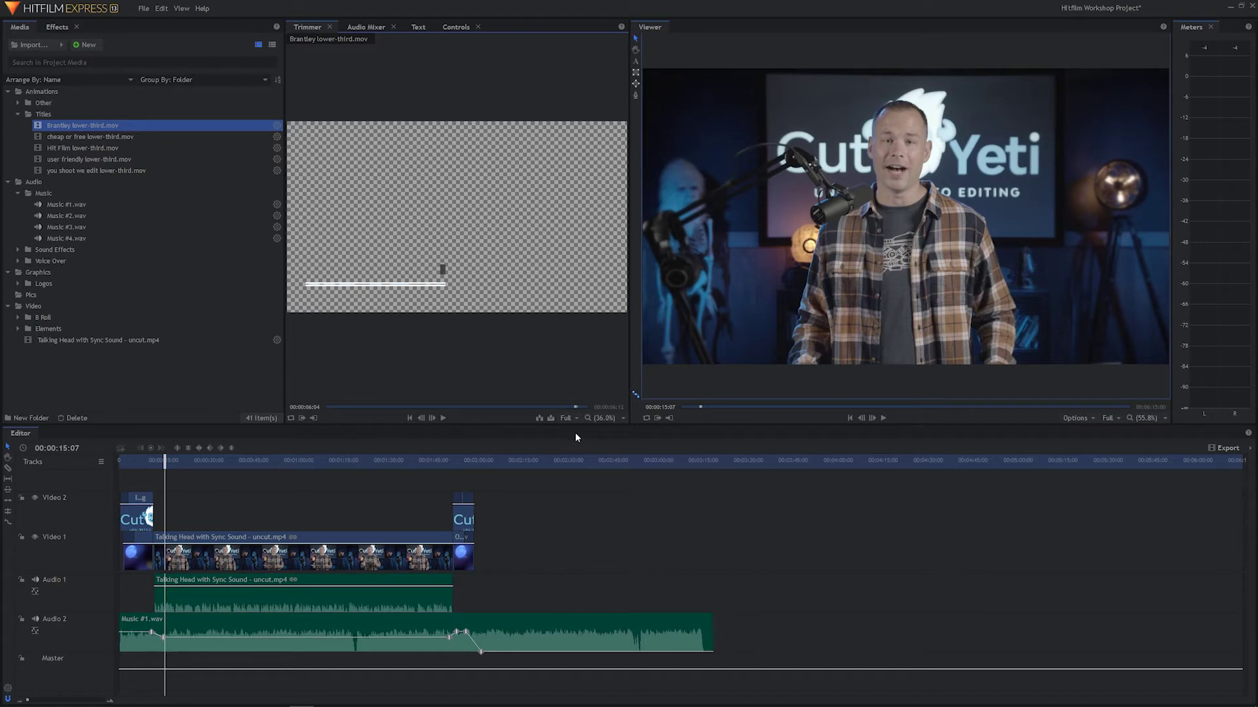
pyautogui.moveTo(556, 325)
pyautogui.moveTo(445, 200); pyautogui.dragTo(748, 549)
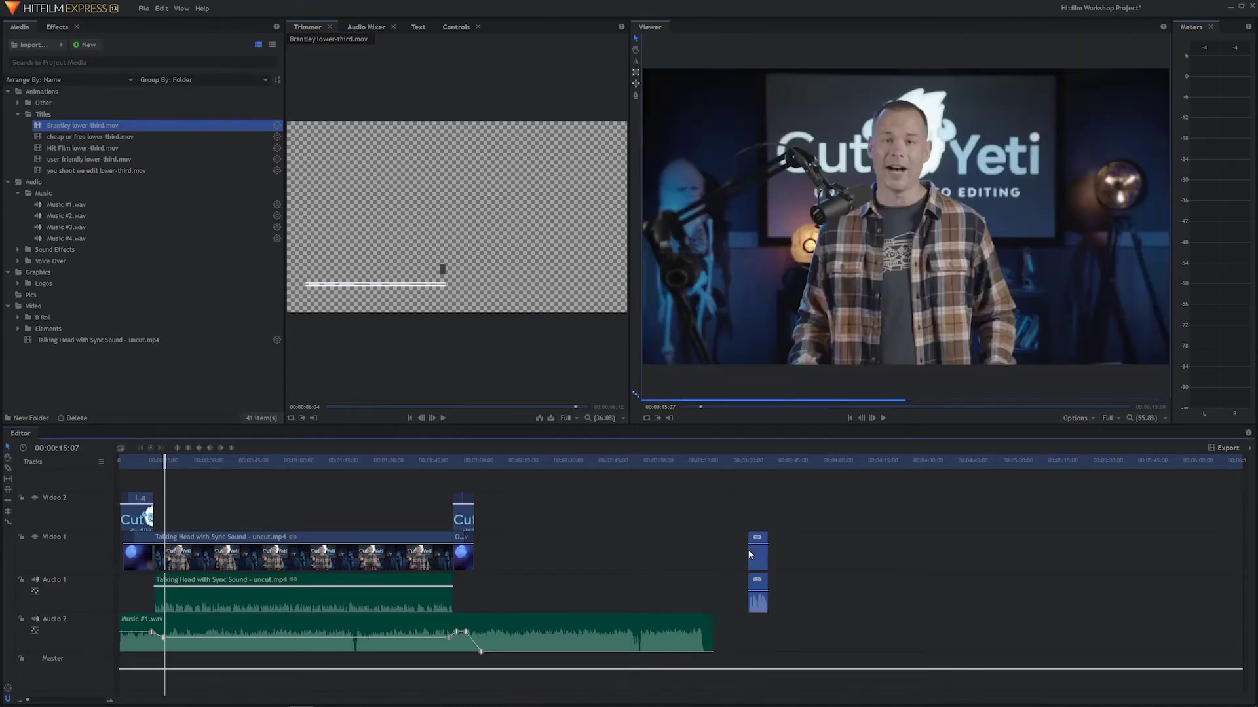
pyautogui.click(757, 463)
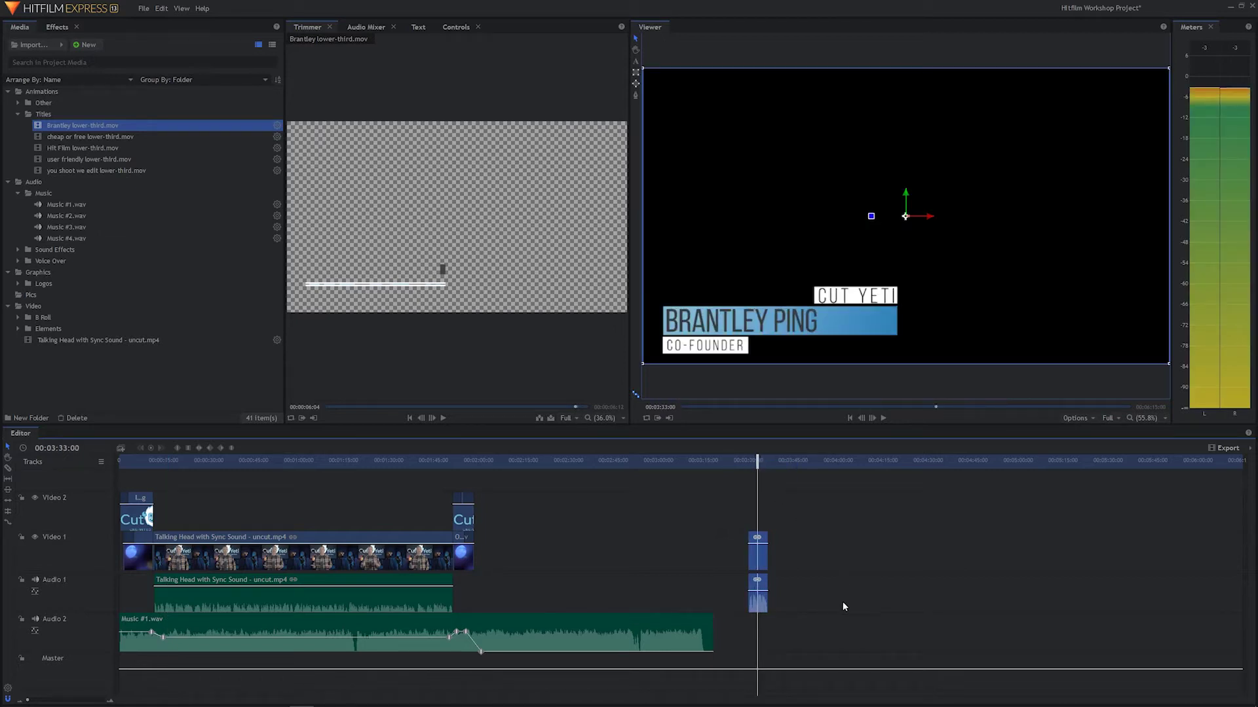
pyautogui.moveTo(857, 651); pyautogui.dragTo(745, 528)
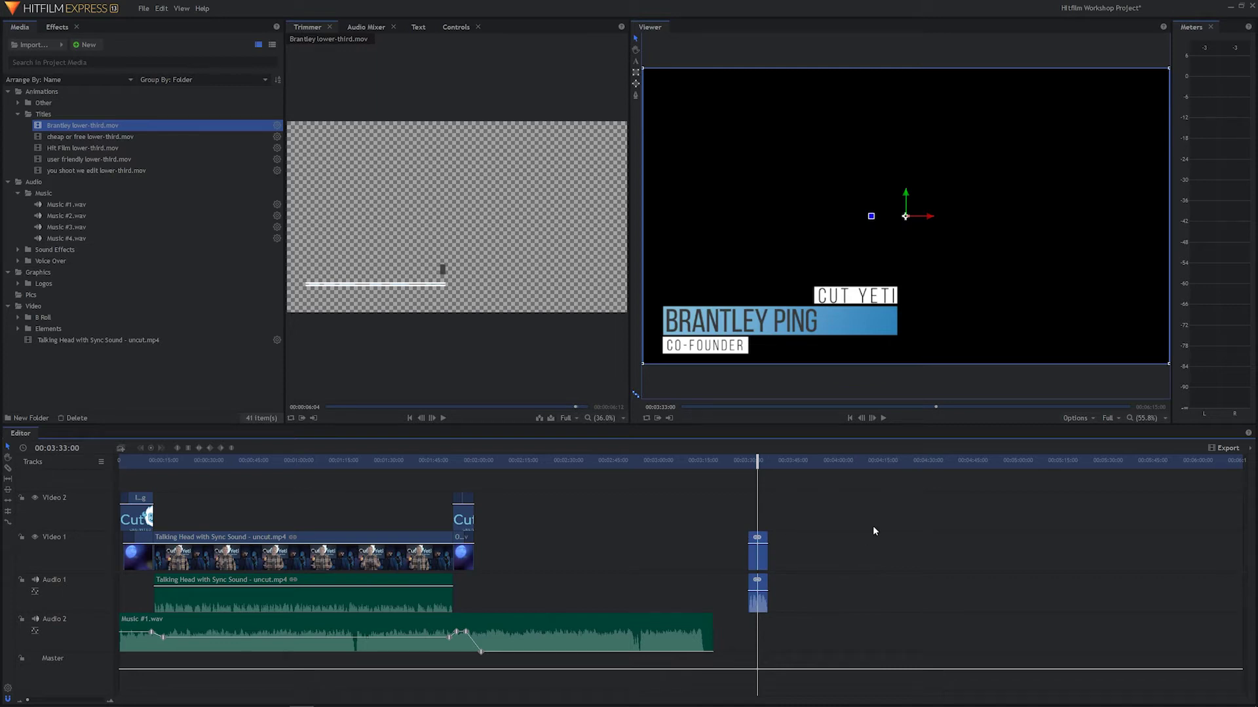
pyautogui.press('Delete')
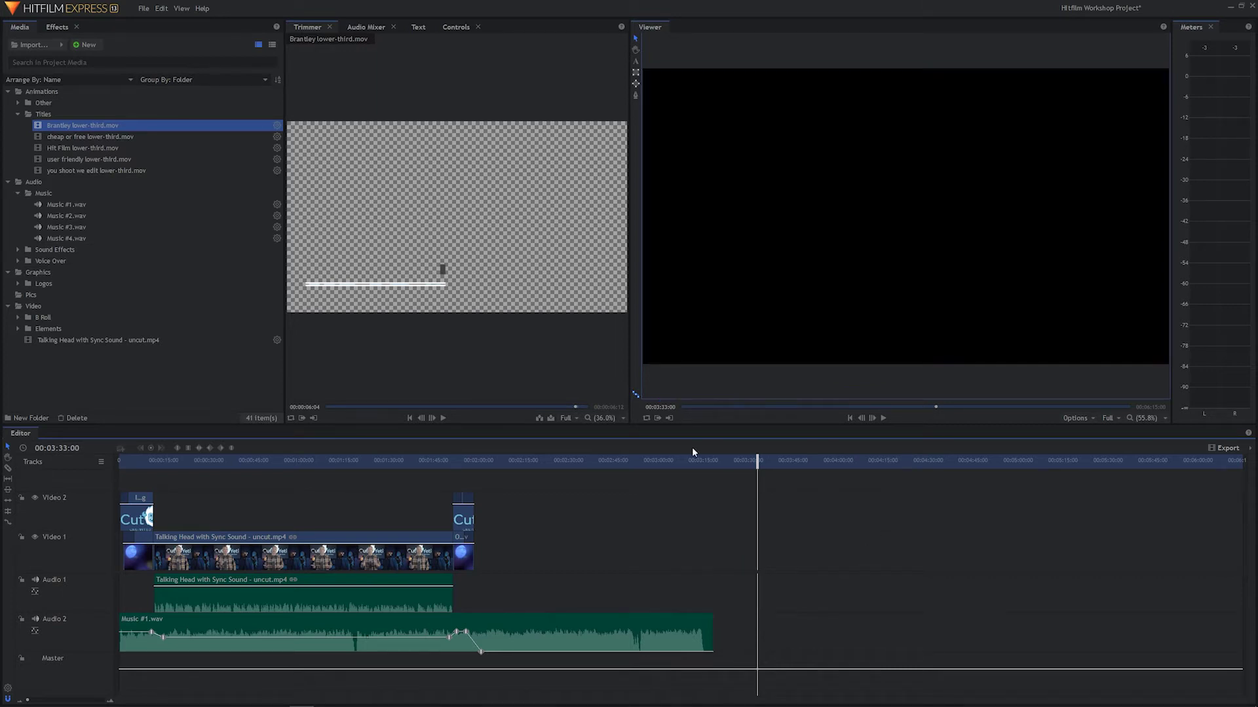
# - Place only the video of the speaker's name lower-third on Video 2 at about 14 s, above the talking-head clip
pyautogui.moveTo(441, 202)
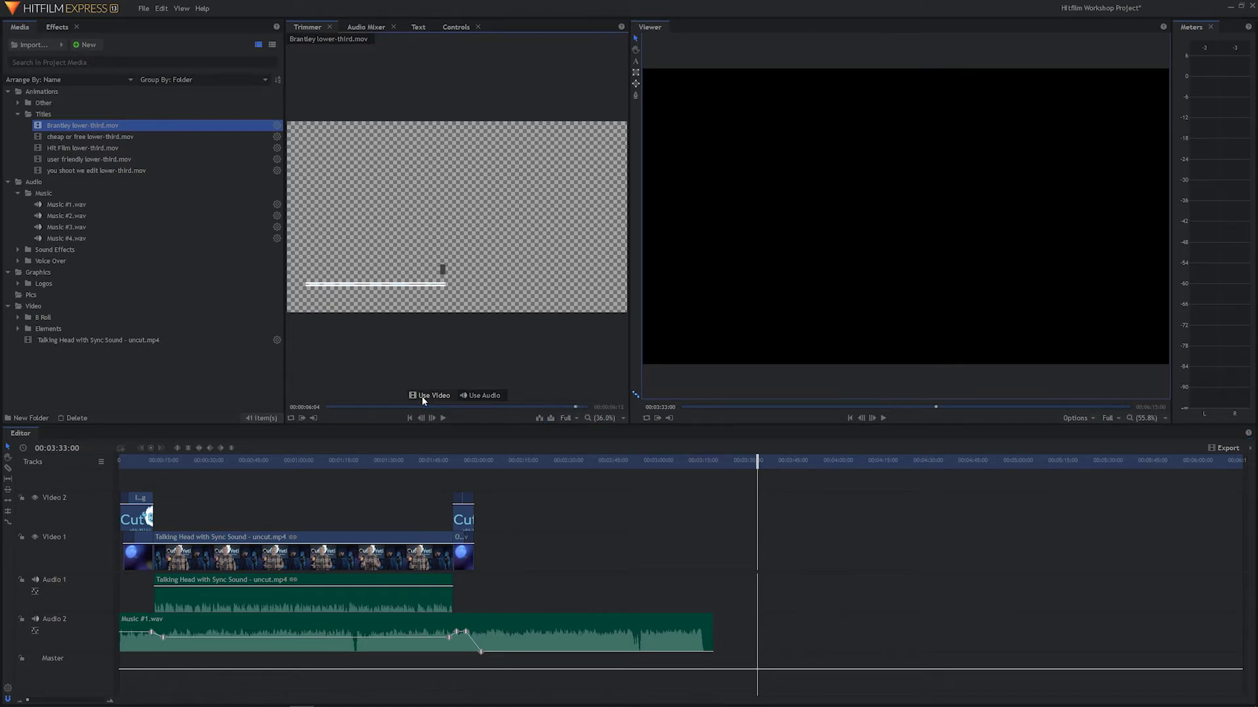
pyautogui.moveTo(422, 396); pyautogui.dragTo(163, 521)
pyautogui.moveTo(221, 463); pyautogui.dragTo(158, 467)
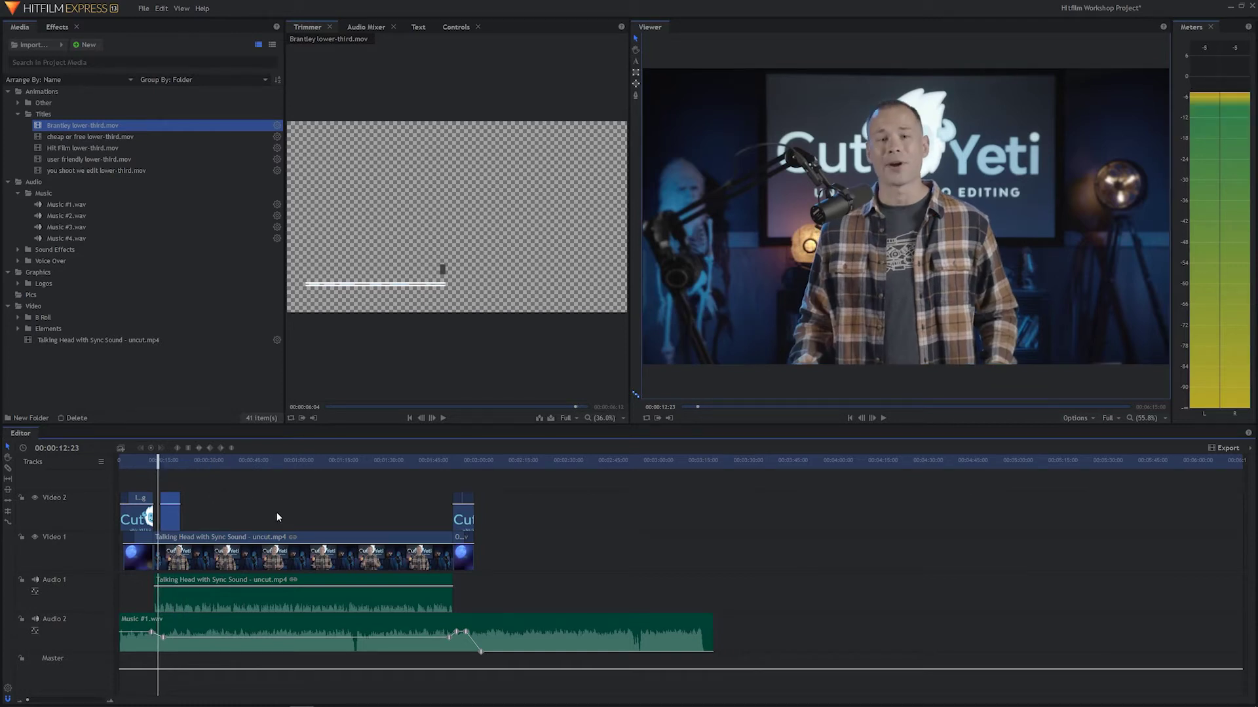
# - Play the timeline from about 9 s to 18 s to check the timing of the speaker's name title
pyautogui.press('=')
pyautogui.press('=')
pyautogui.press('=')
pyautogui.press('=')
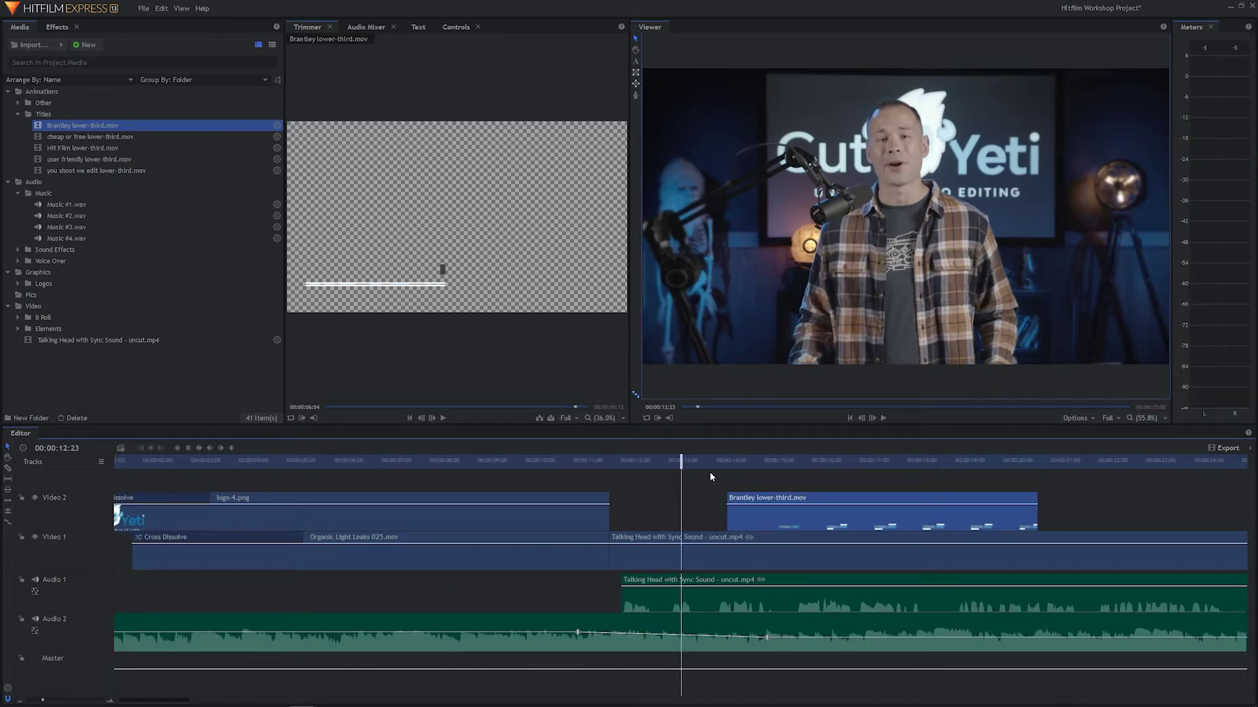
pyautogui.click(521, 467)
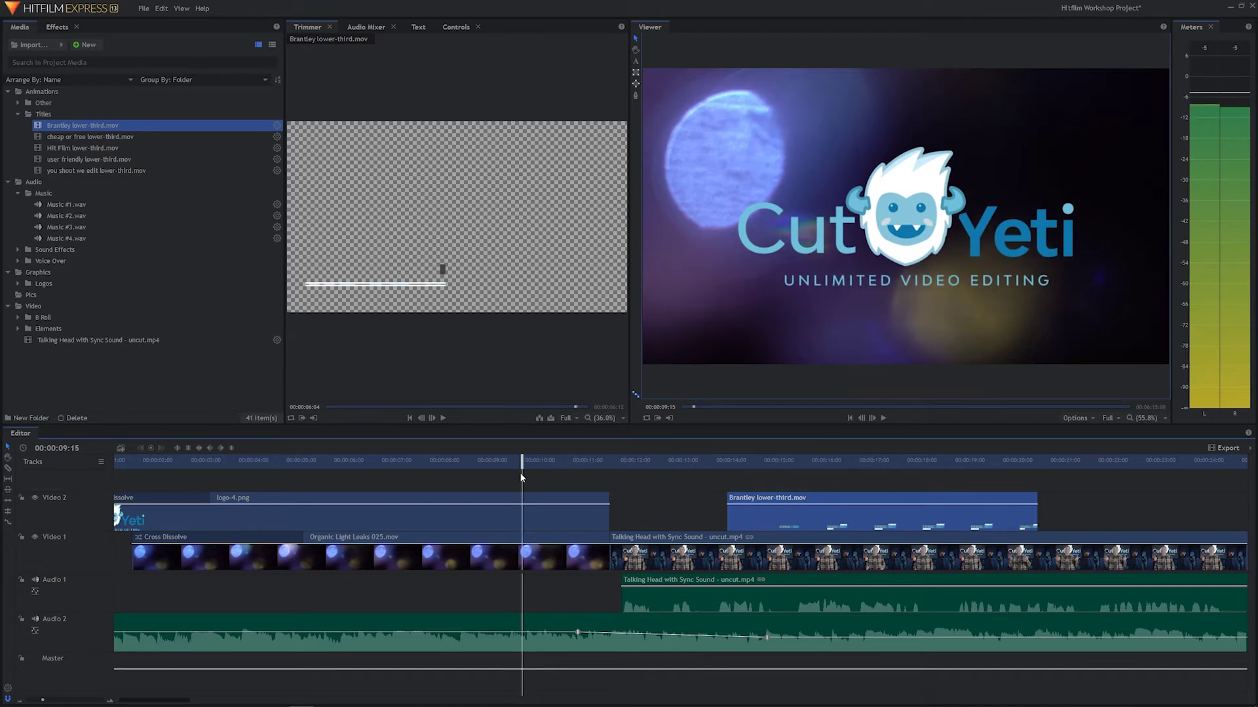
pyautogui.press('space')
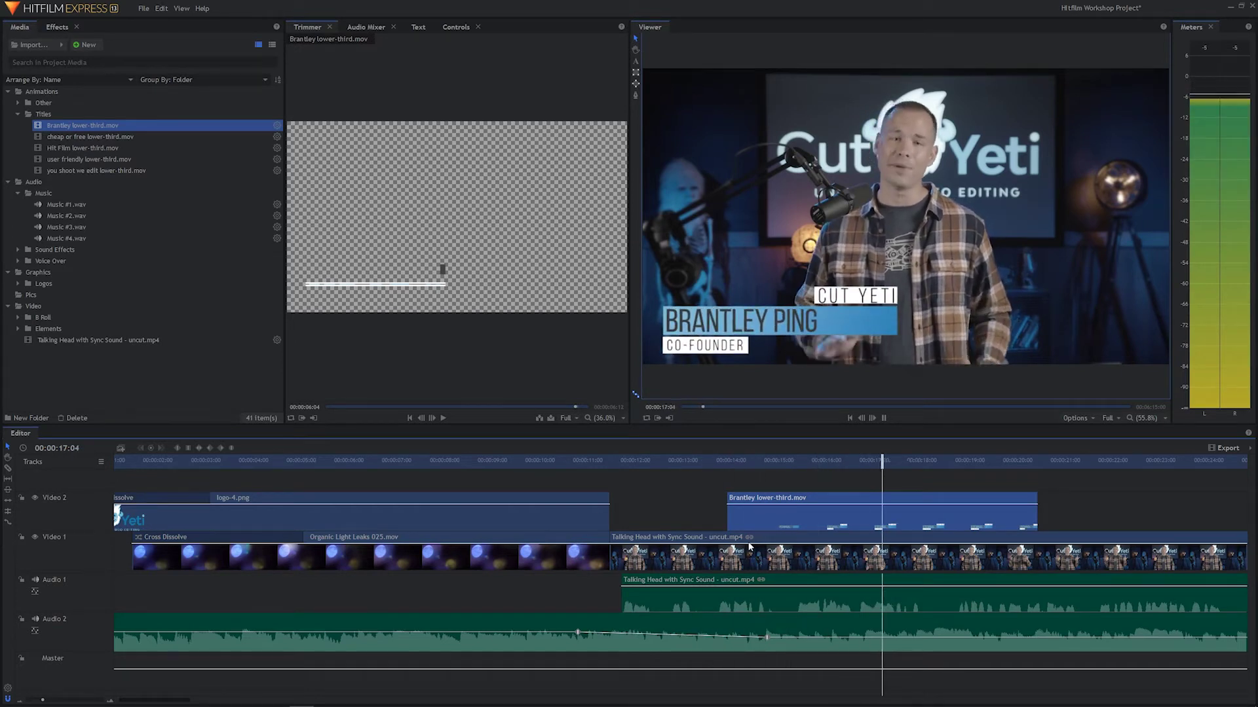
pyautogui.press('space')
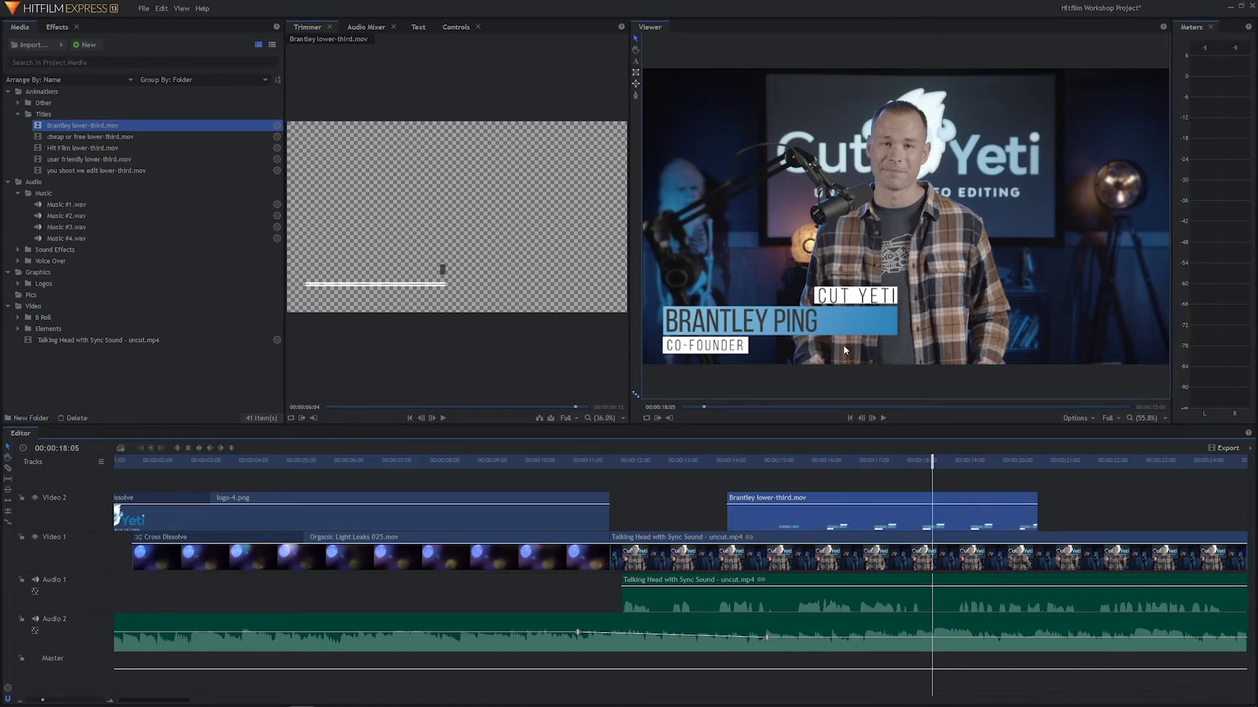
# - Shift the speaker's name lower-third on Video 2 to start at about 12 s, and play back the intro from about 9 s
pyautogui.moveTo(661, 460)
pyautogui.mouseDown()
pyautogui.moveTo(698, 464)
pyautogui.moveTo(671, 461)
pyautogui.mouseUp()
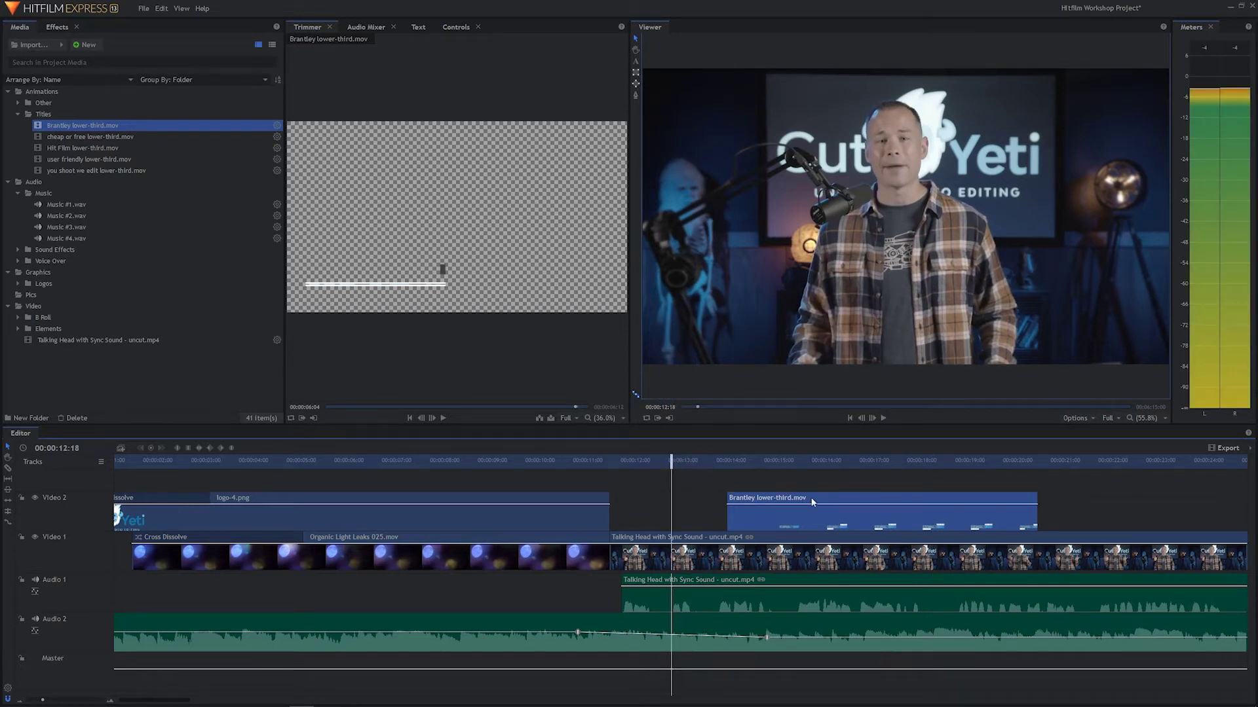
pyautogui.moveTo(812, 501); pyautogui.dragTo(750, 503)
pyautogui.click(751, 503)
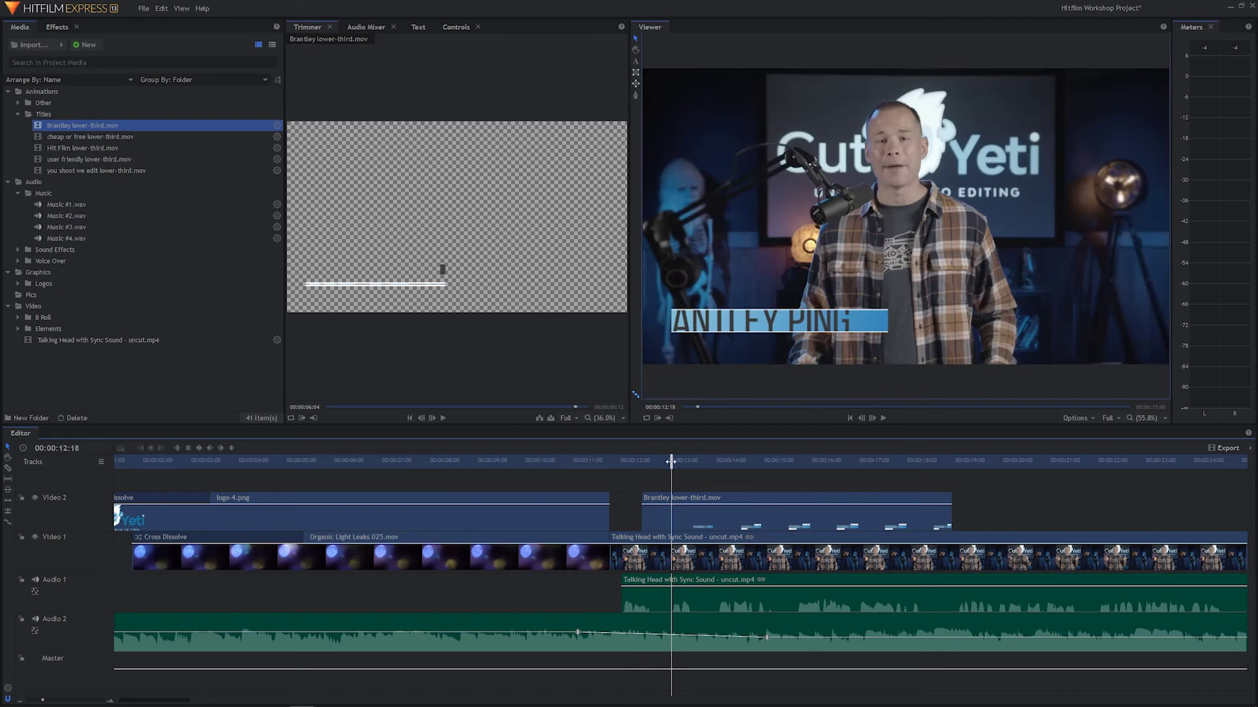
pyautogui.moveTo(671, 462); pyautogui.dragTo(490, 458)
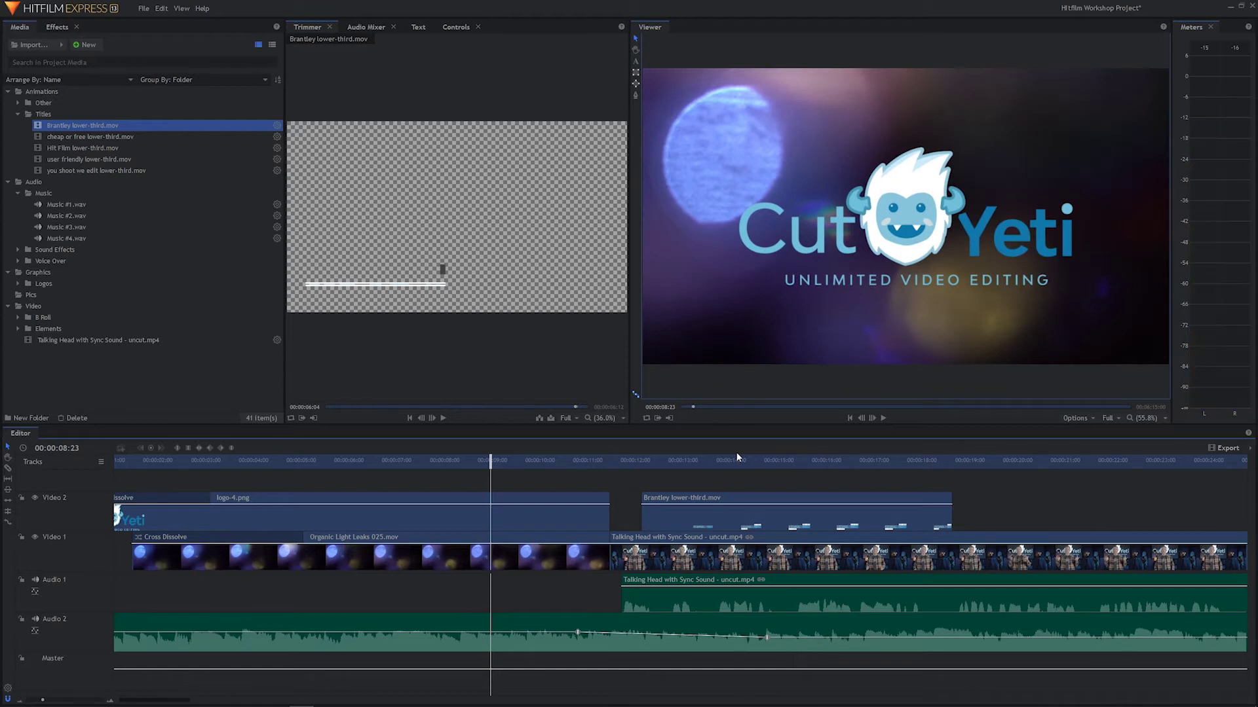
pyautogui.press('space')
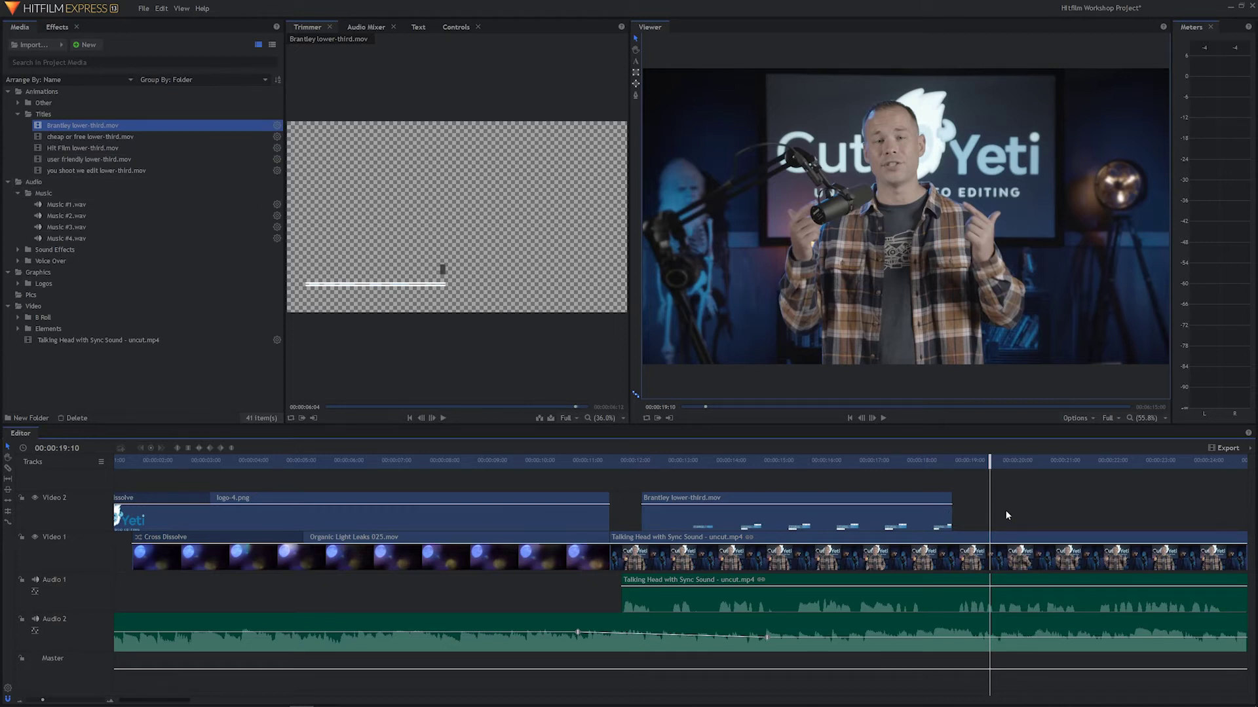
# - Play the talking head up to about 1:10 and place only the video of user friendly lower-third.mov on Video 2 at about 1:06
pyautogui.hscroll(10, 915, 529)
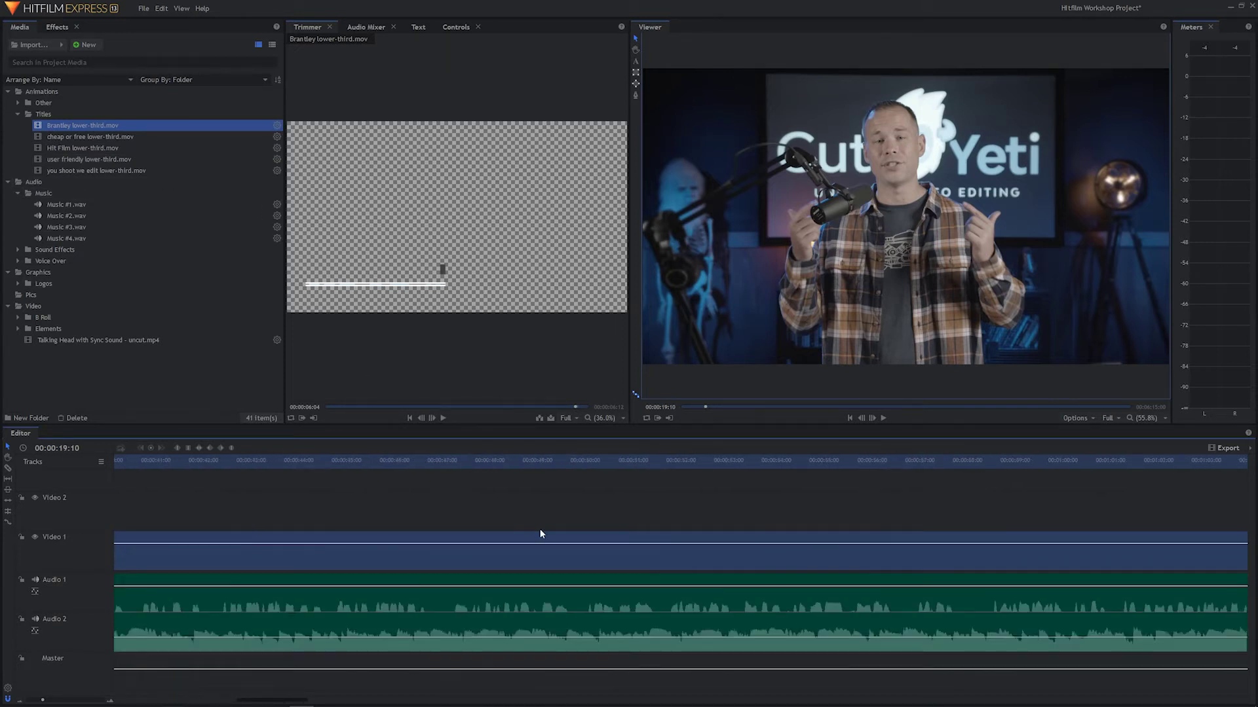
pyautogui.scroll(-6, 542, 534)
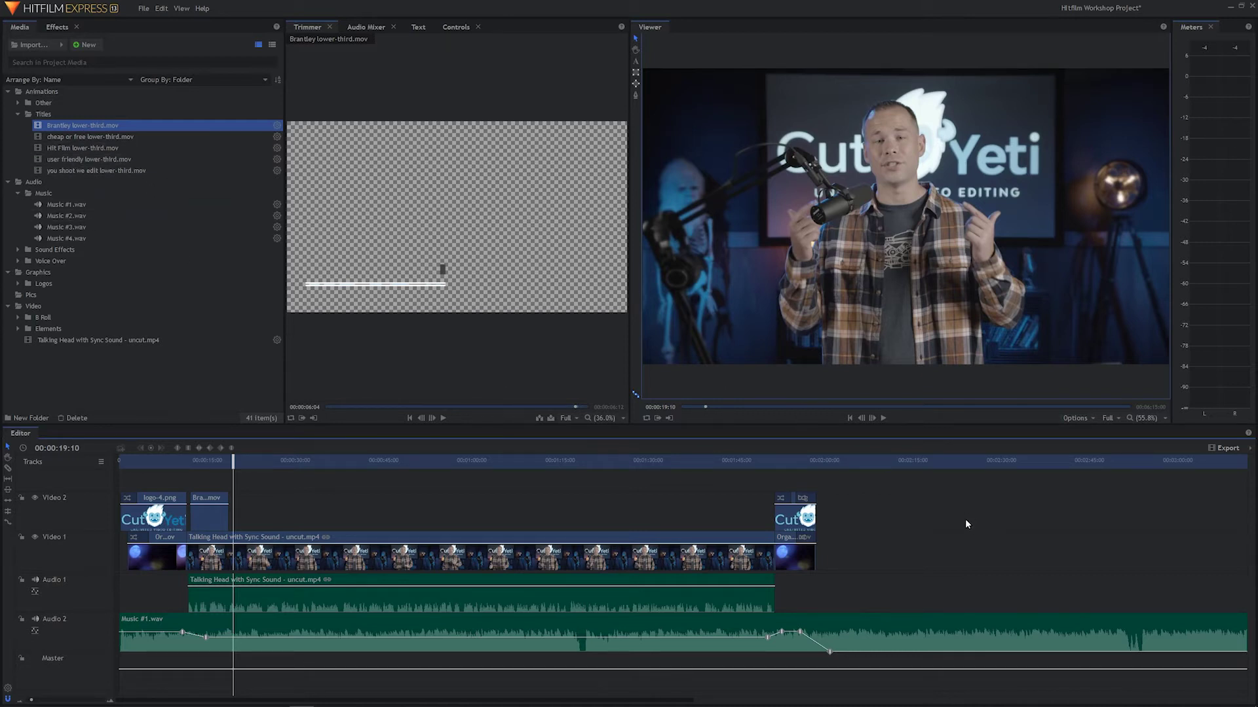
pyautogui.press('space')
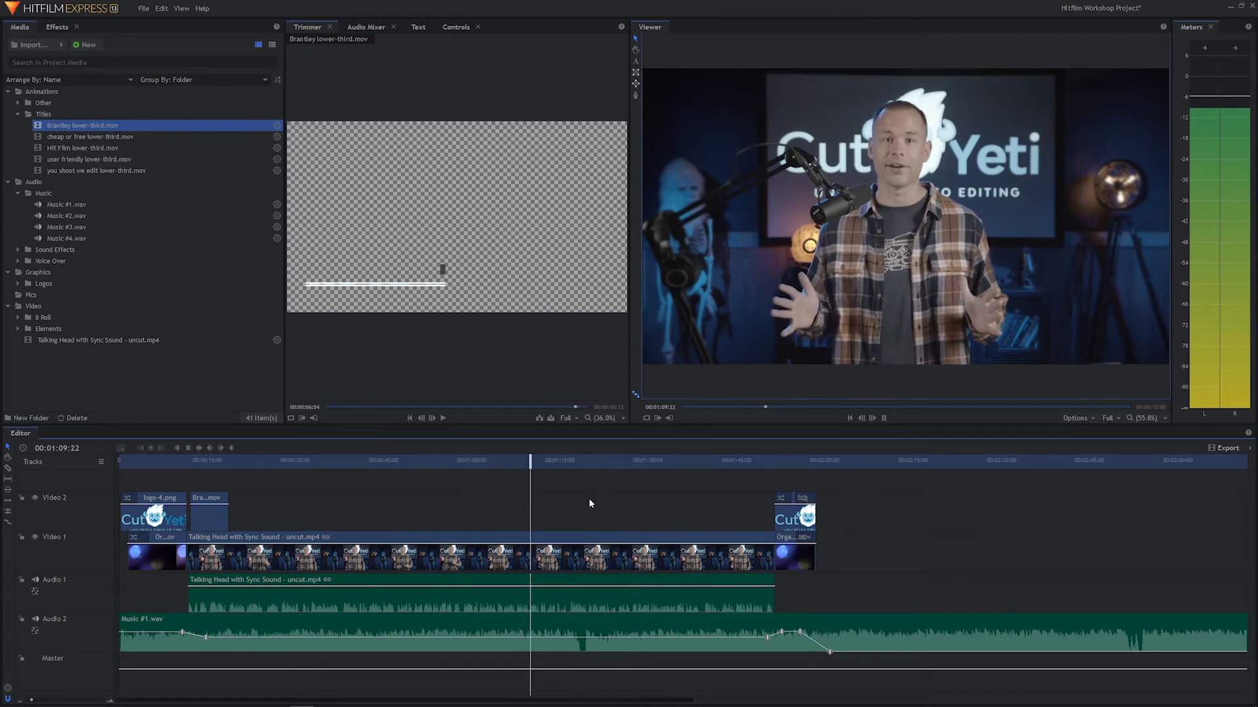
pyautogui.press('space')
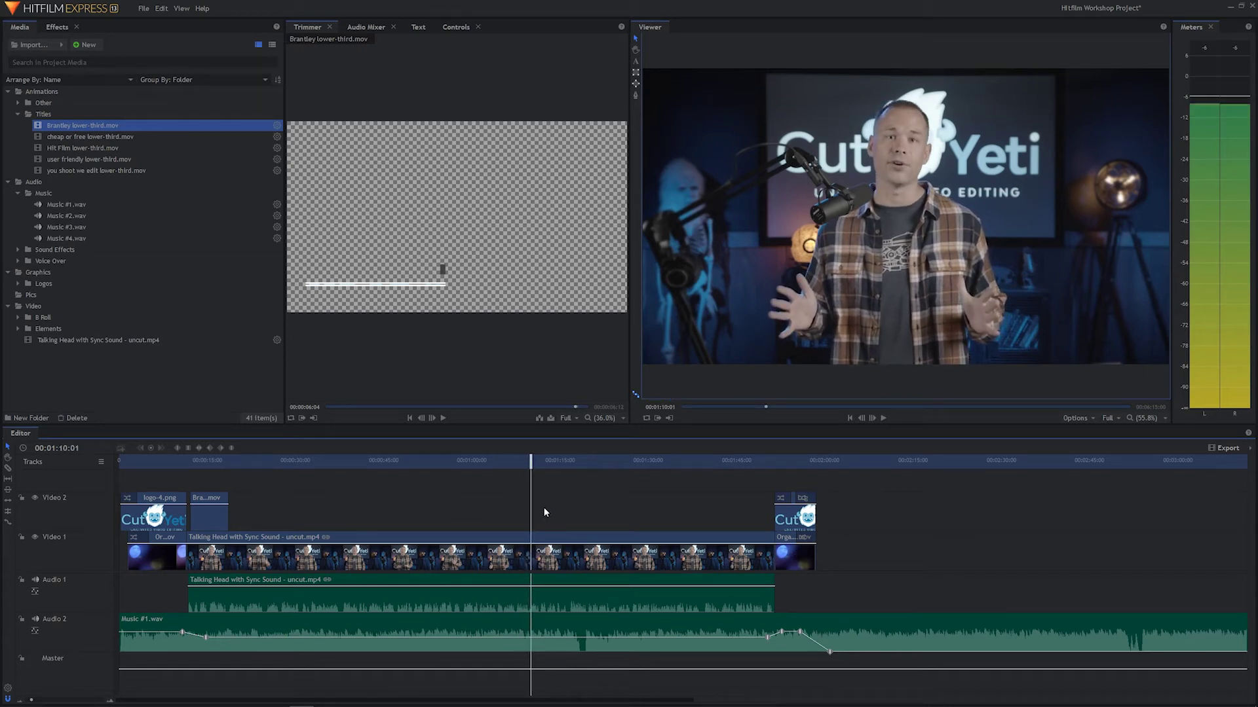
pyautogui.press('space')
pyautogui.press('space')
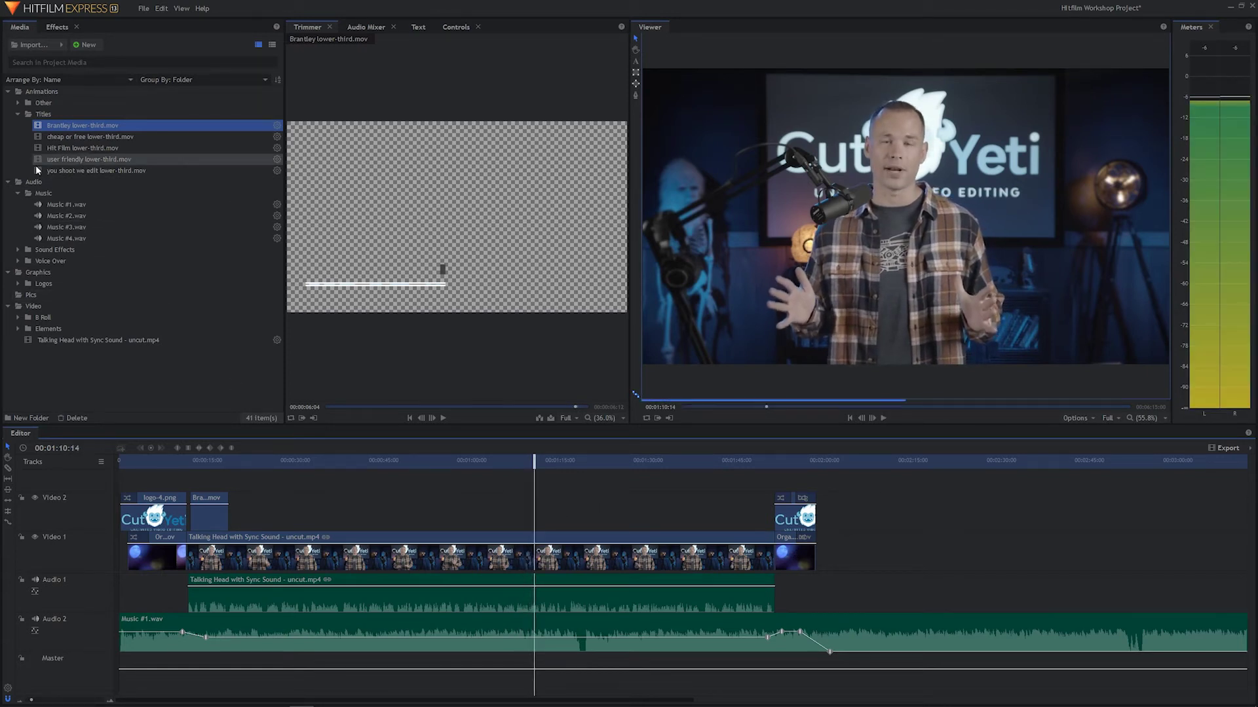
pyautogui.click(39, 160)
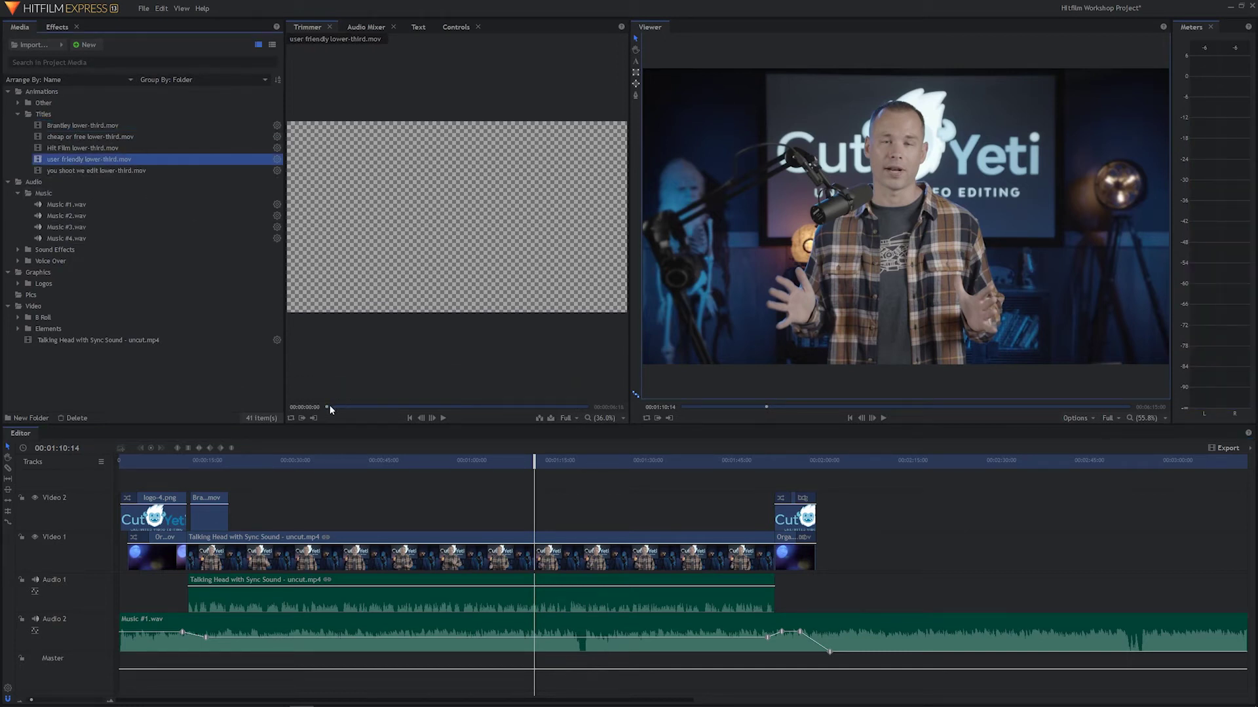
pyautogui.moveTo(329, 408); pyautogui.dragTo(365, 411)
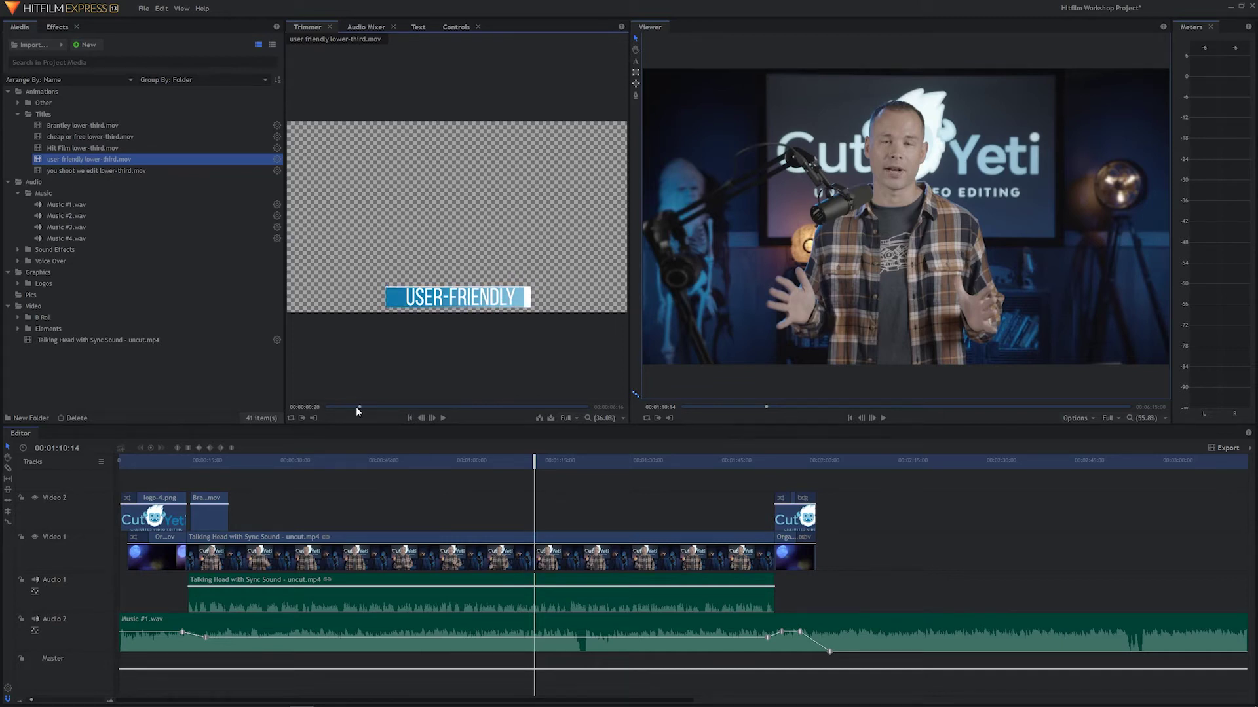
pyautogui.moveTo(486, 372)
pyautogui.moveTo(431, 396); pyautogui.dragTo(509, 517)
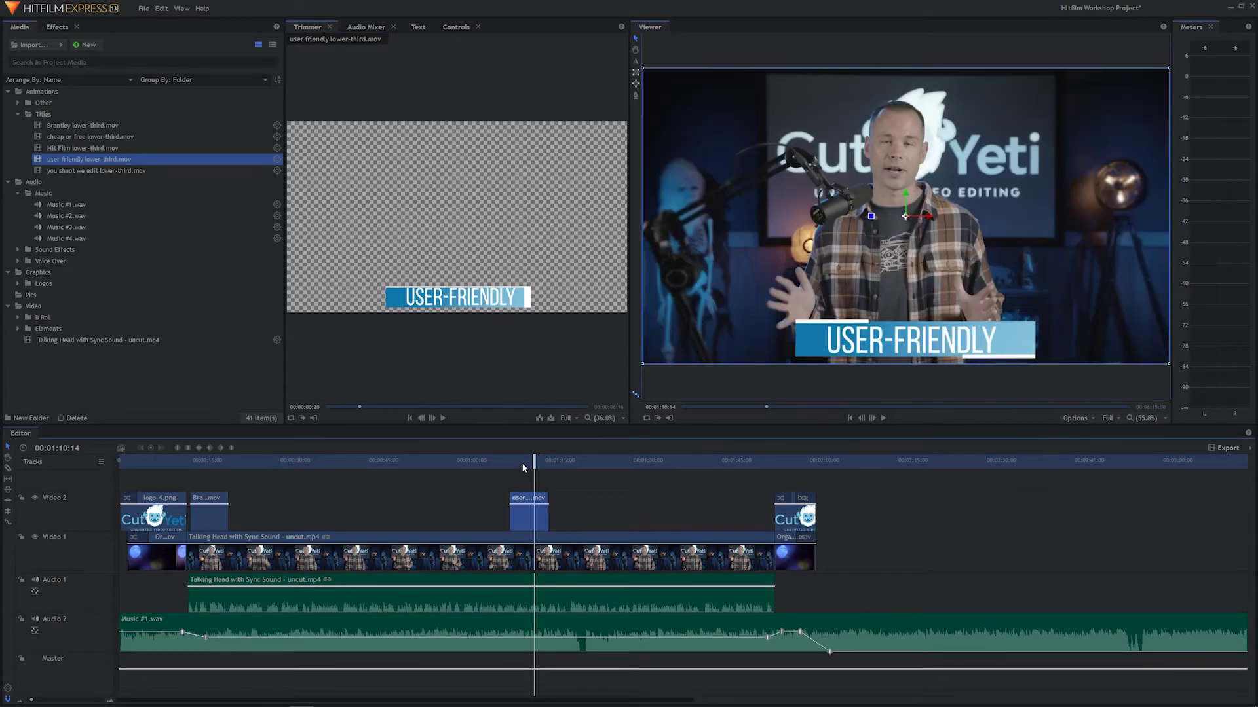
# - Play the section from about 1:04 to check the timing of the user-friendly title against the speech
pyautogui.moveTo(524, 464); pyautogui.dragTo(499, 463)
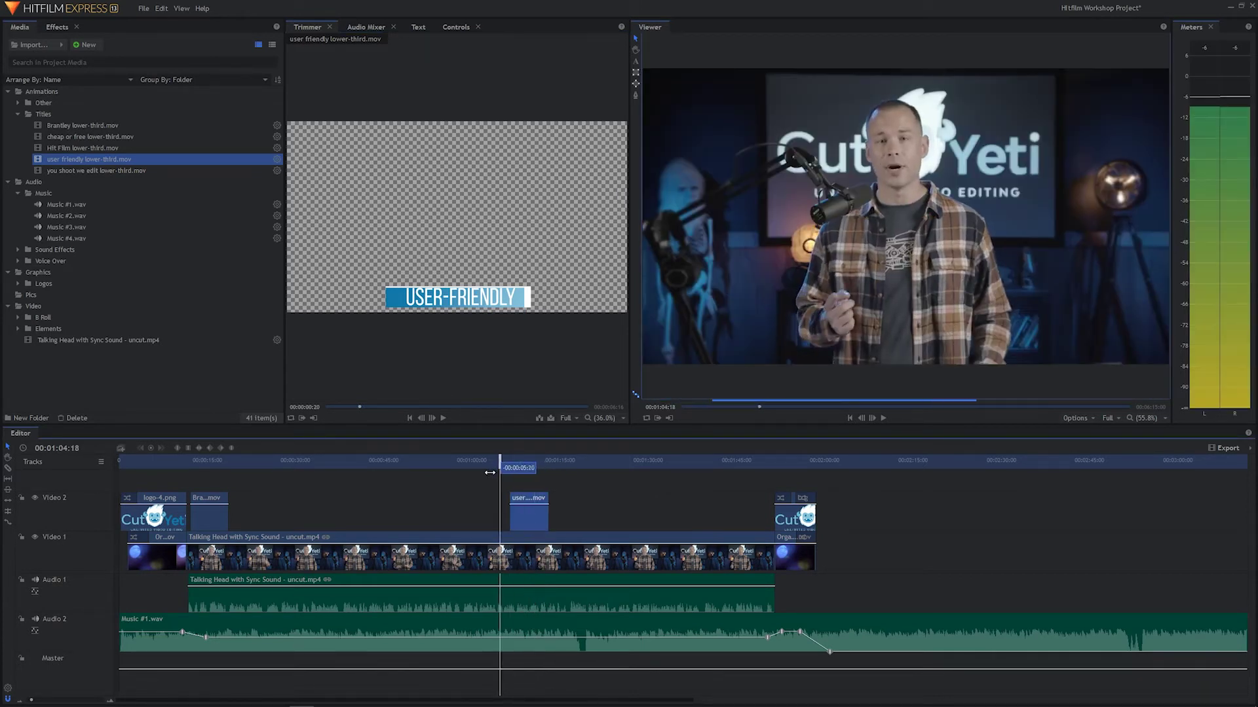
pyautogui.press('space')
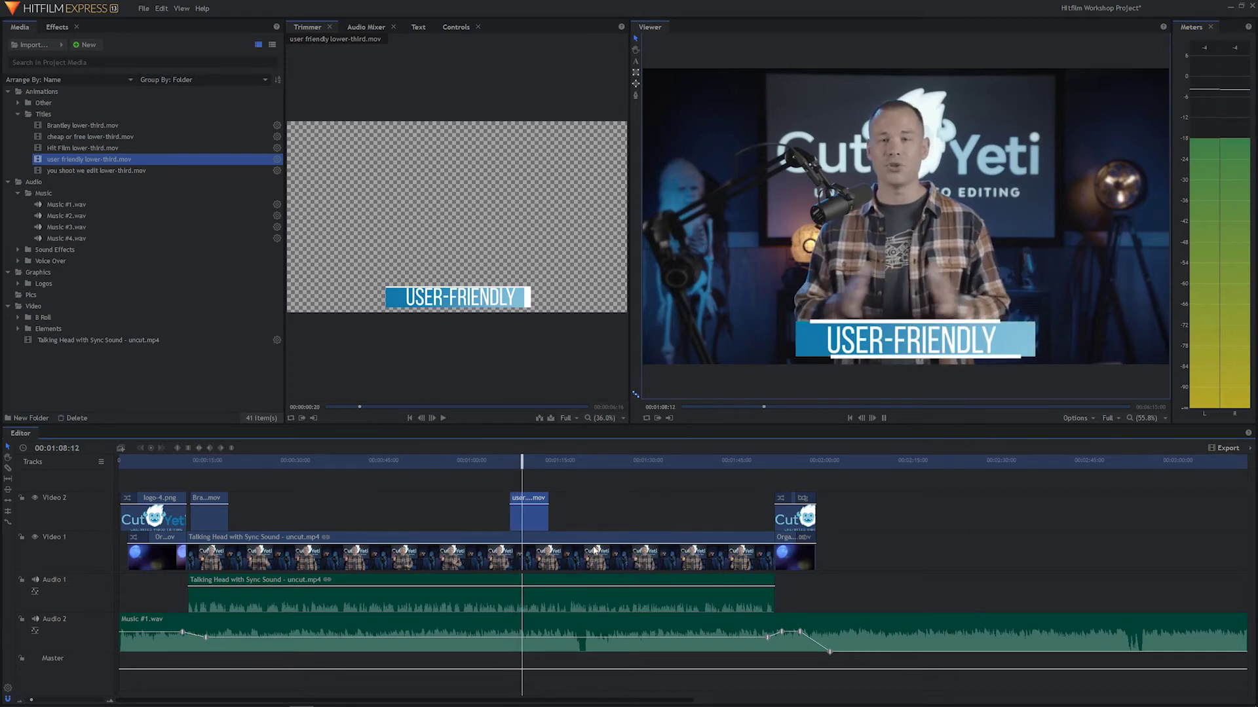
pyautogui.press('space')
pyautogui.moveTo(511, 464); pyautogui.dragTo(494, 466)
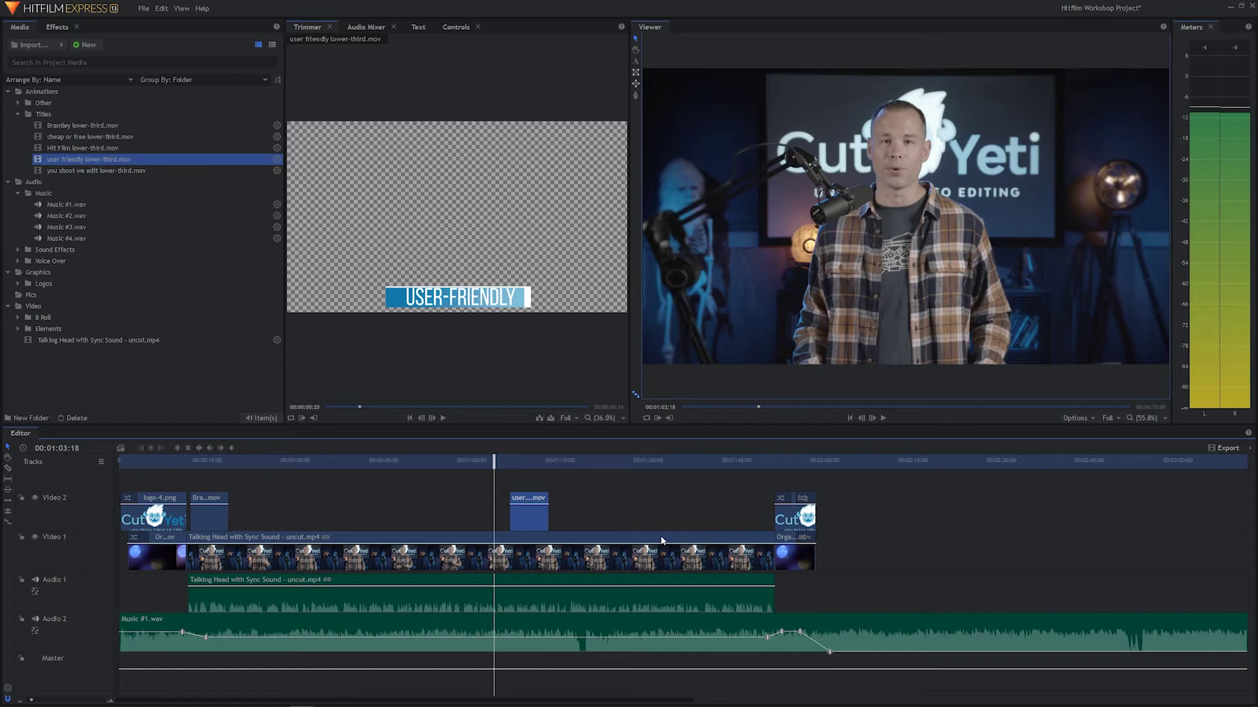
pyautogui.press('space')
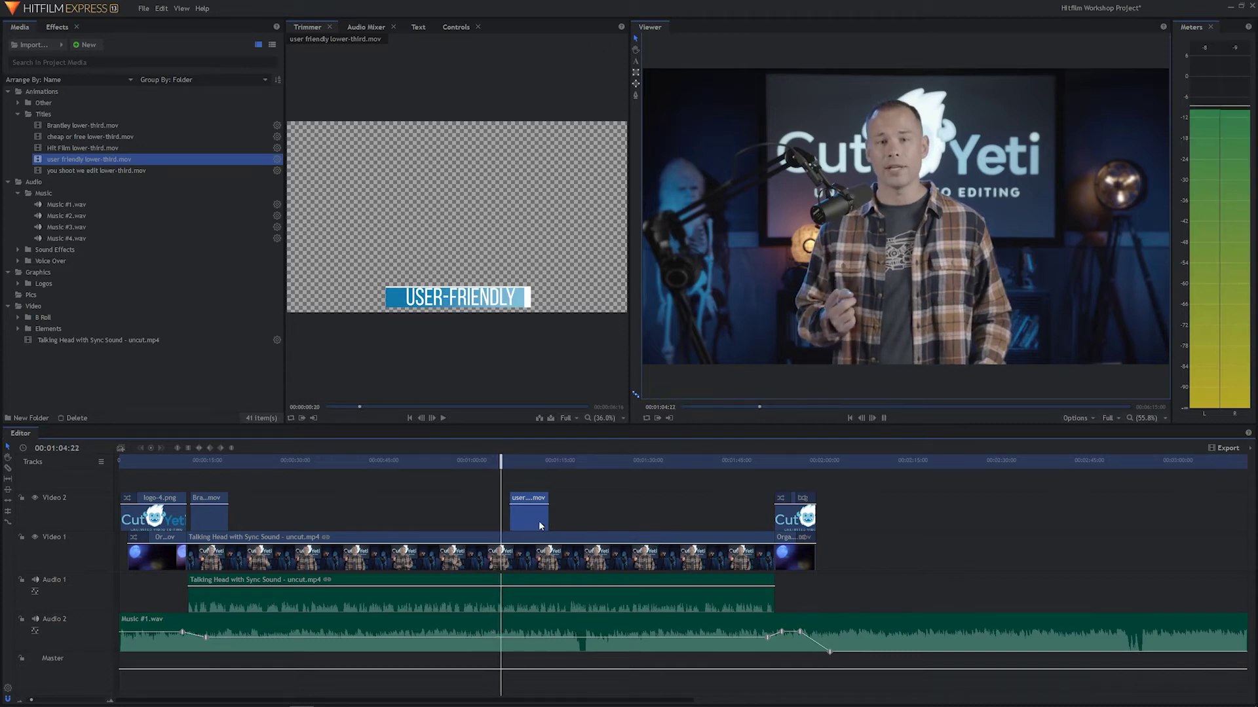
pyautogui.press('space')
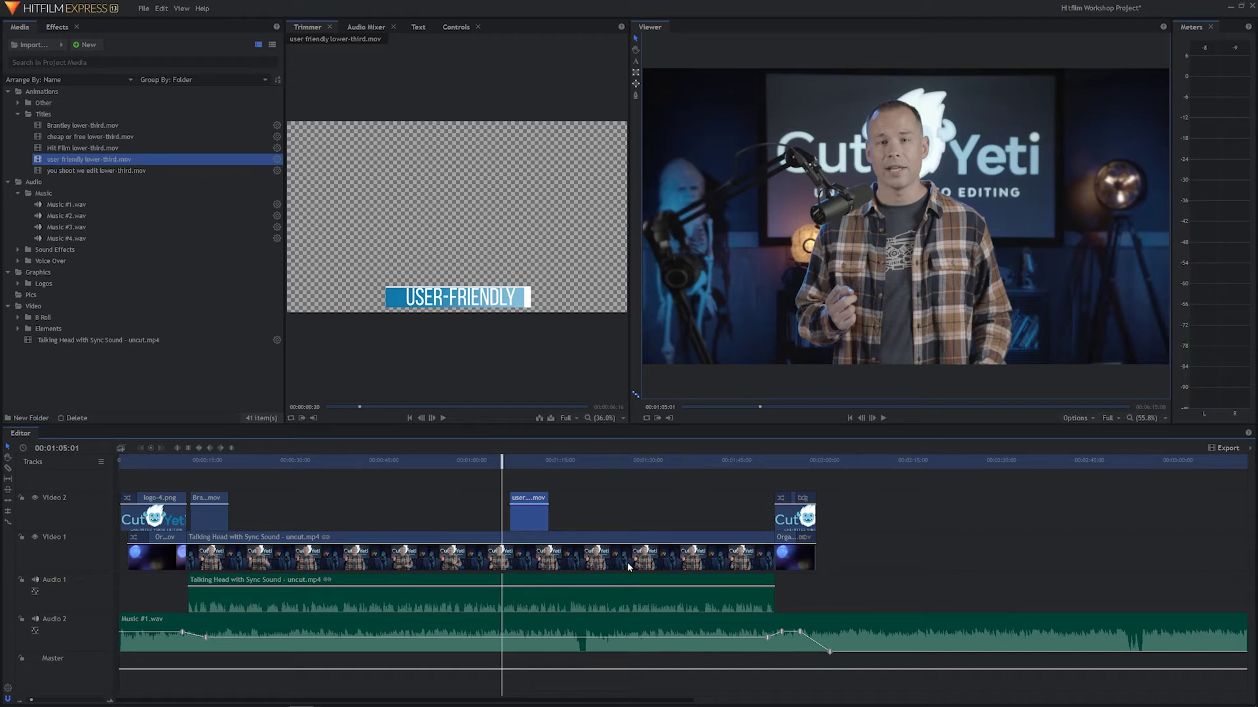
# - Shift the user friendly lower-third.mov clip on Video 2 earlier so it starts at 00:01:04:09, on its spoken cue
pyautogui.press('=')
pyautogui.press('=')
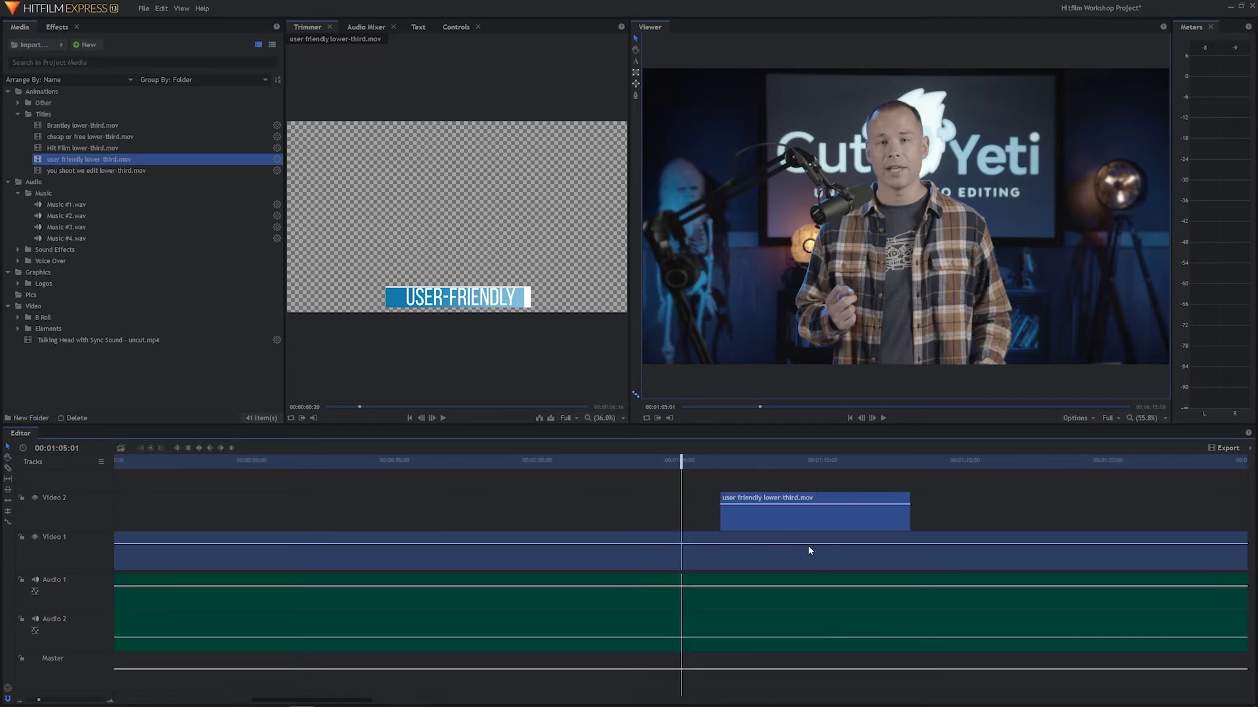
pyautogui.press('=')
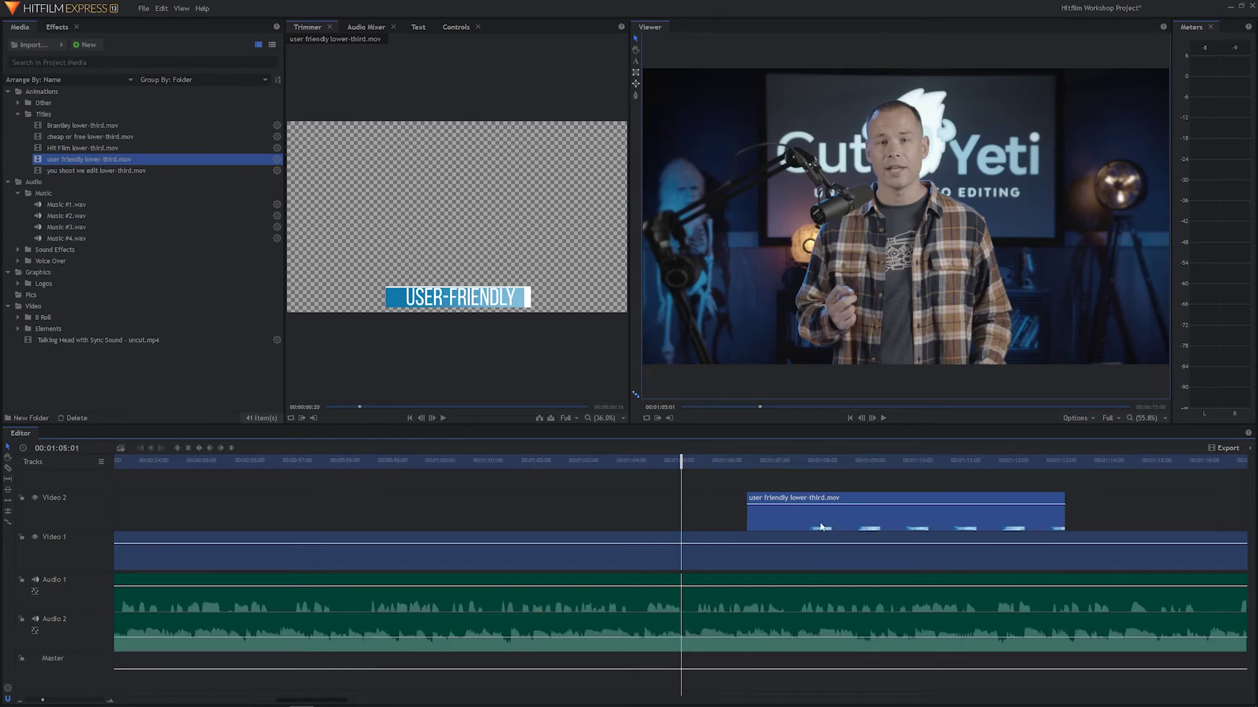
pyautogui.click(641, 463)
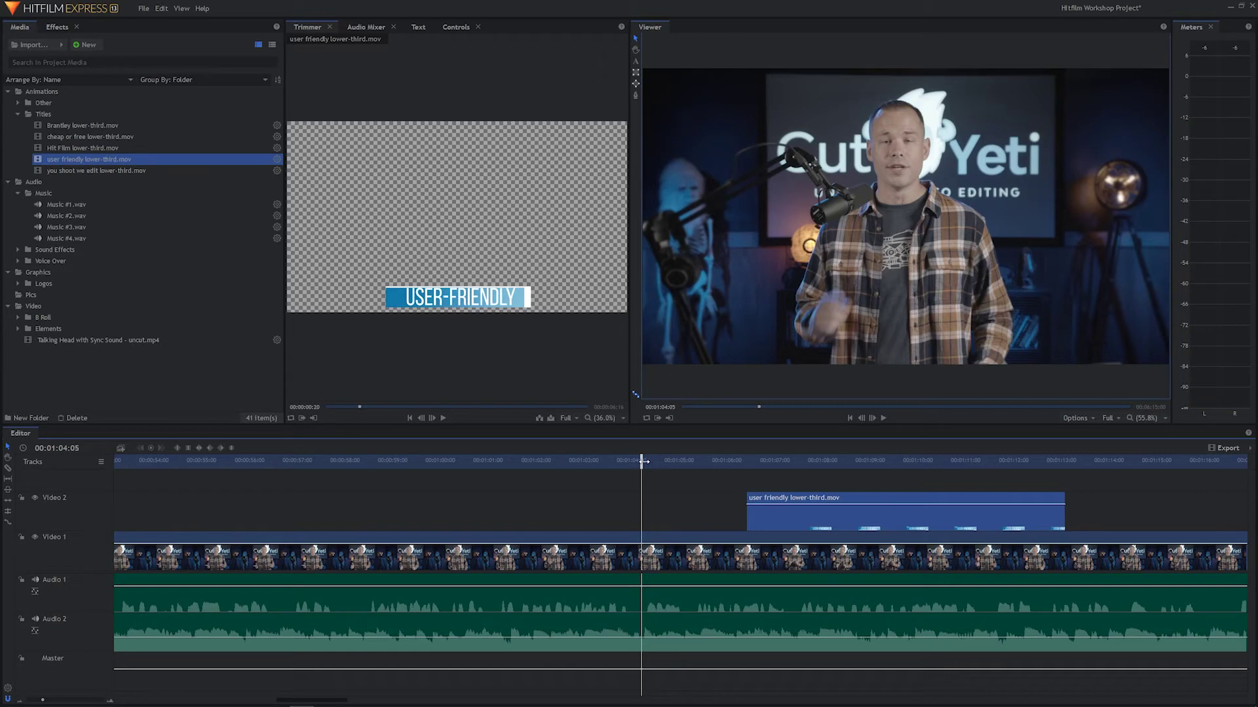
pyautogui.press('space')
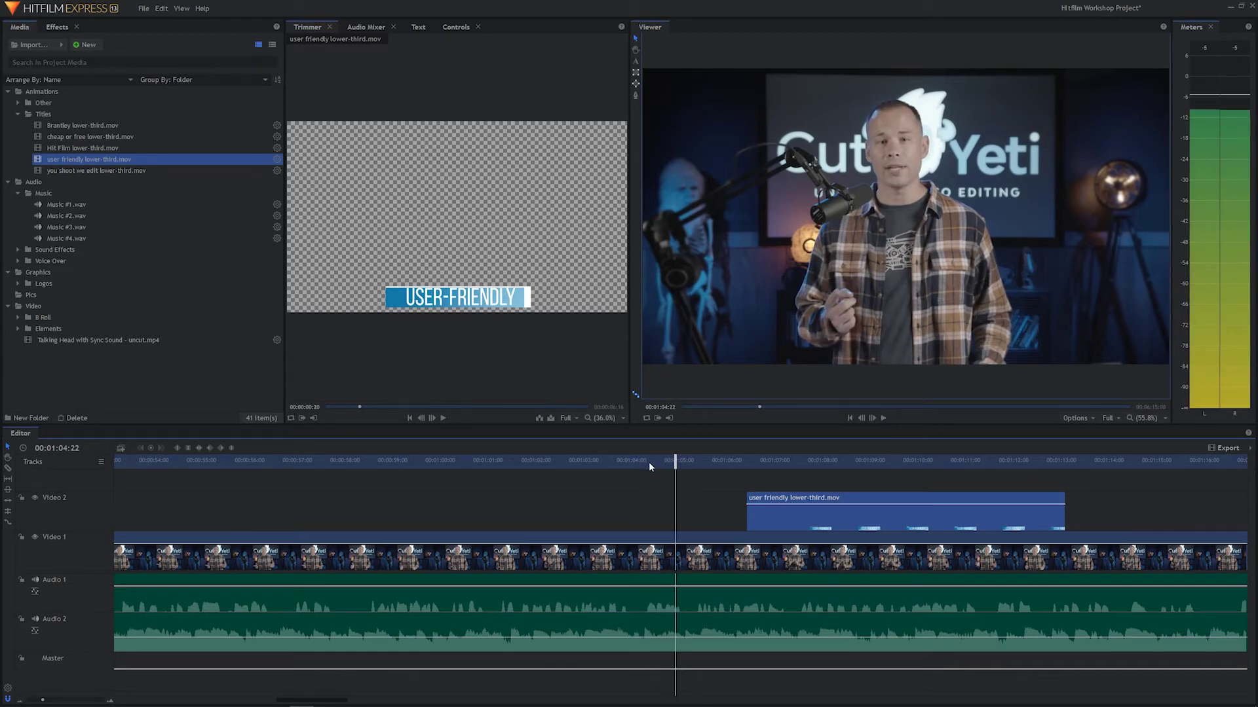
pyautogui.click(648, 462)
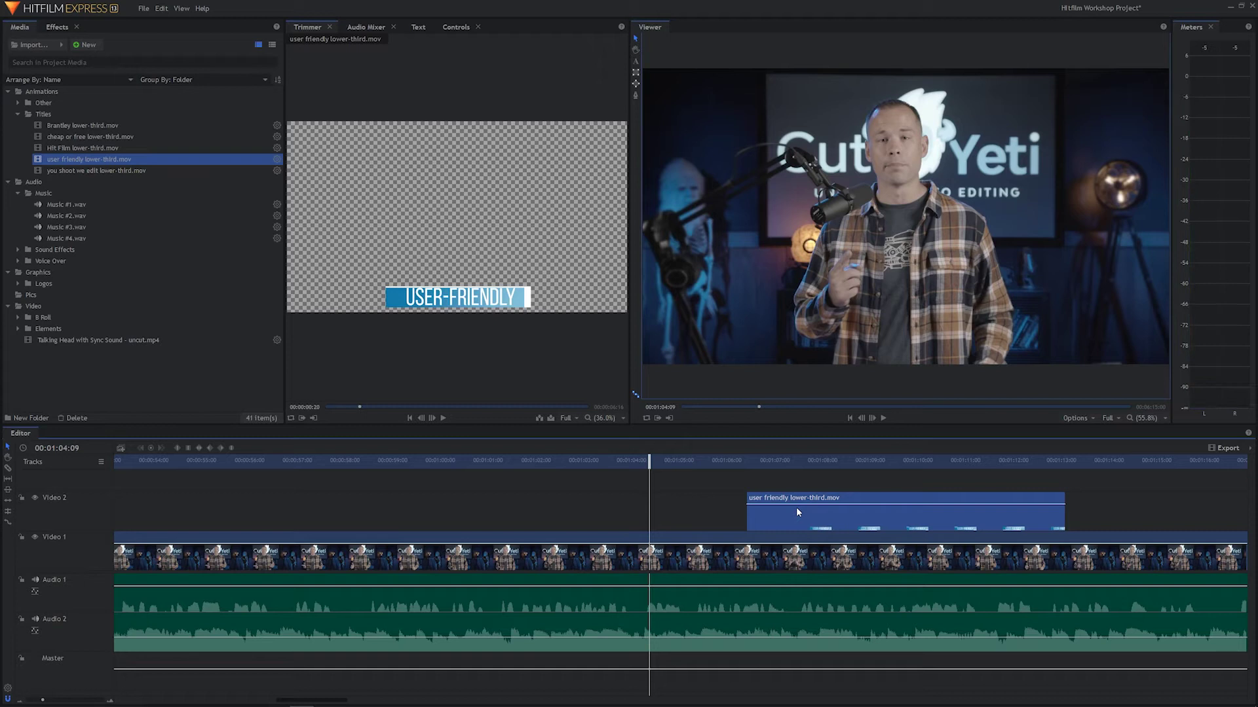
pyautogui.moveTo(797, 512); pyautogui.dragTo(697, 512)
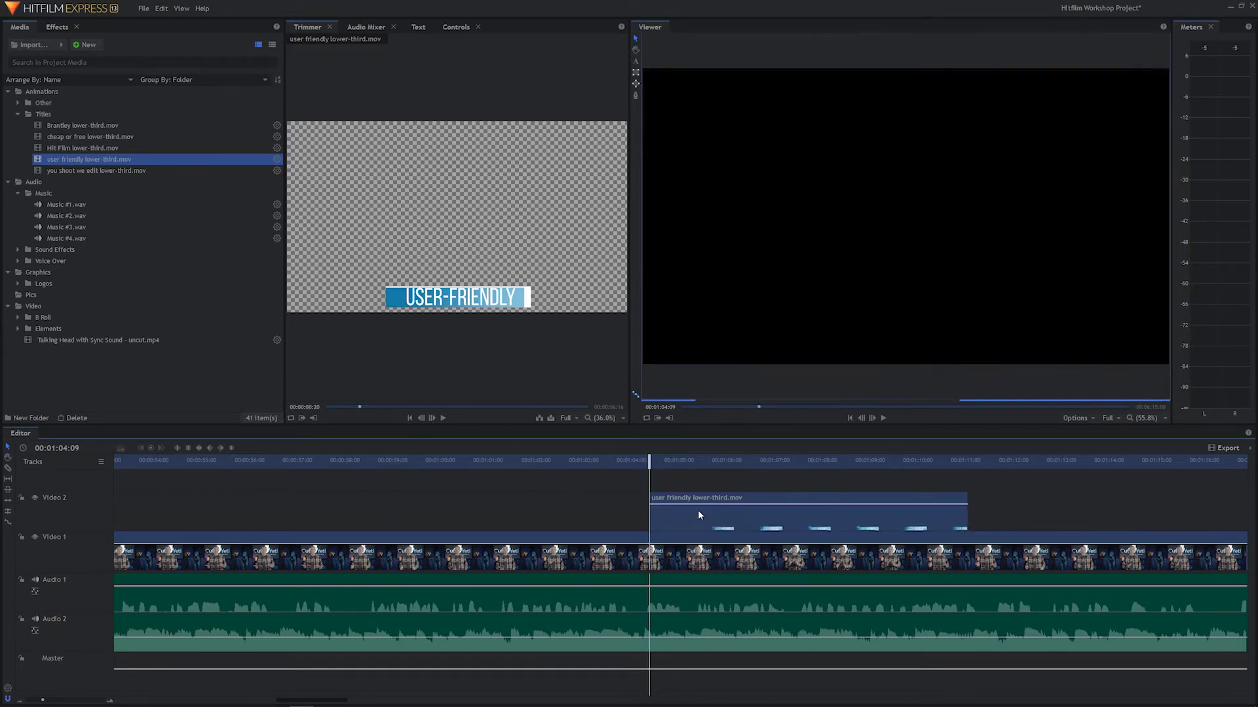
# - Play the section from about 1:03 to 1:11 to check the user-friendly title's new timing
pyautogui.moveTo(639, 460); pyautogui.dragTo(579, 469)
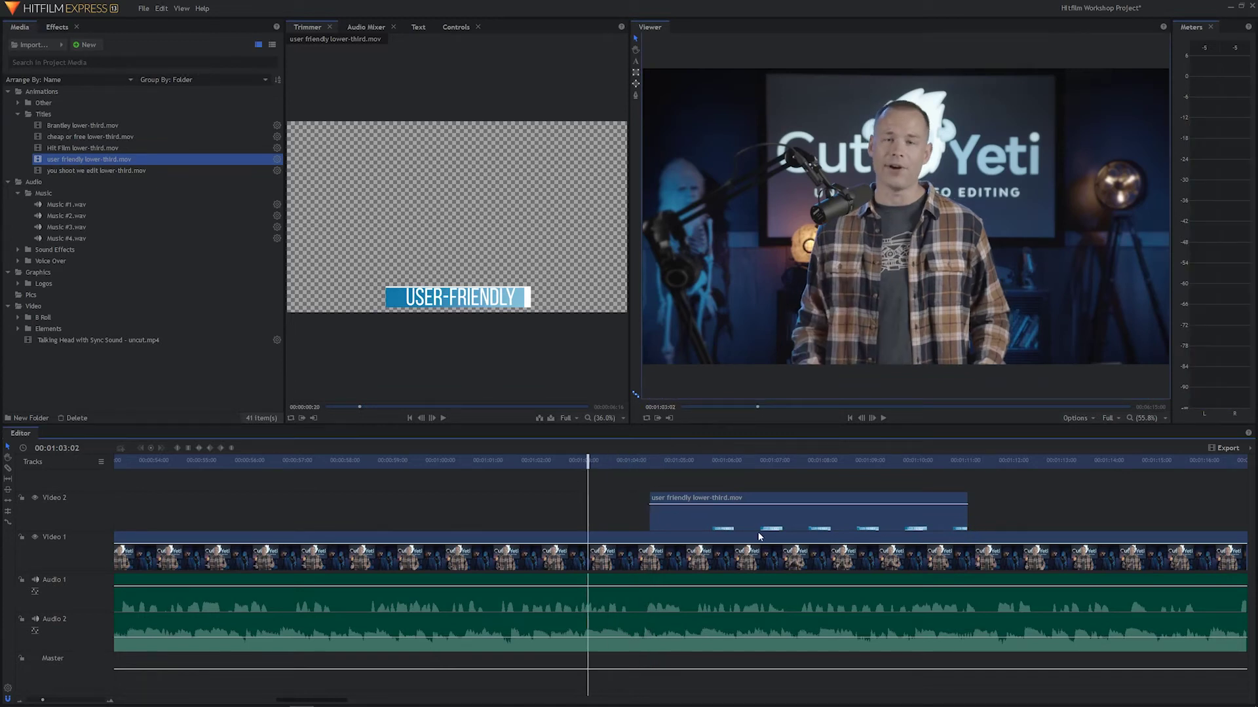
pyautogui.press('space')
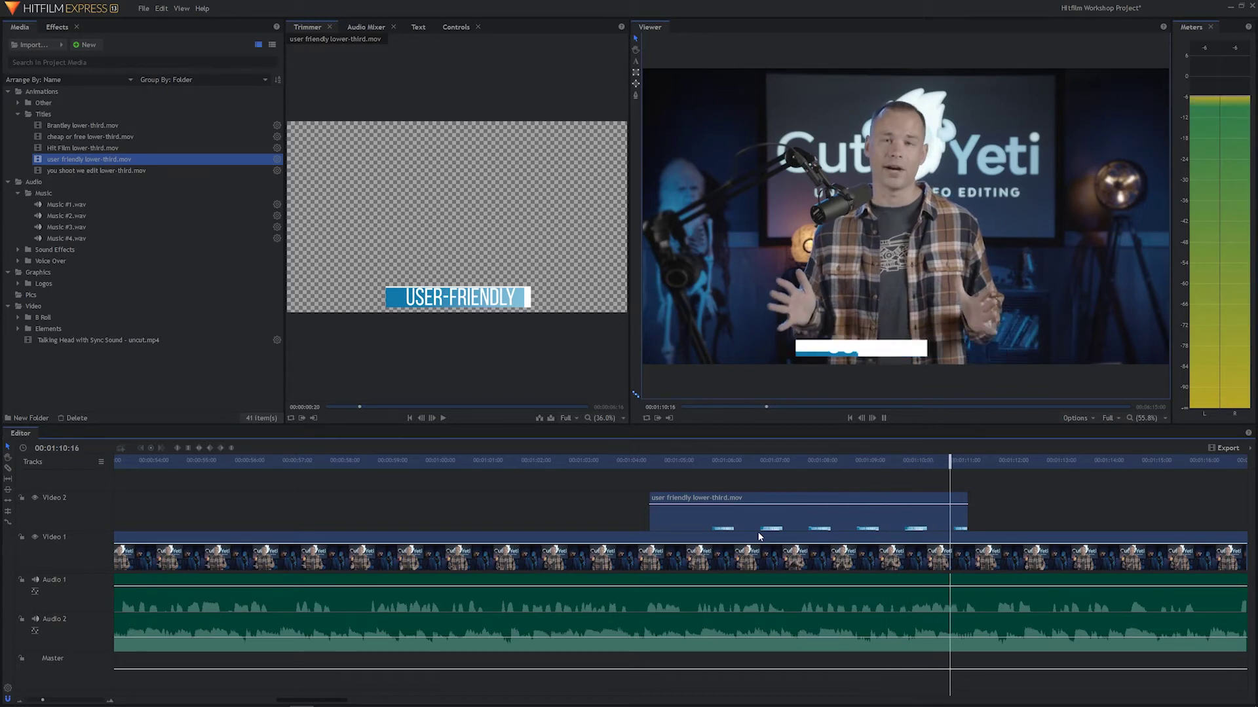
pyautogui.press('space')
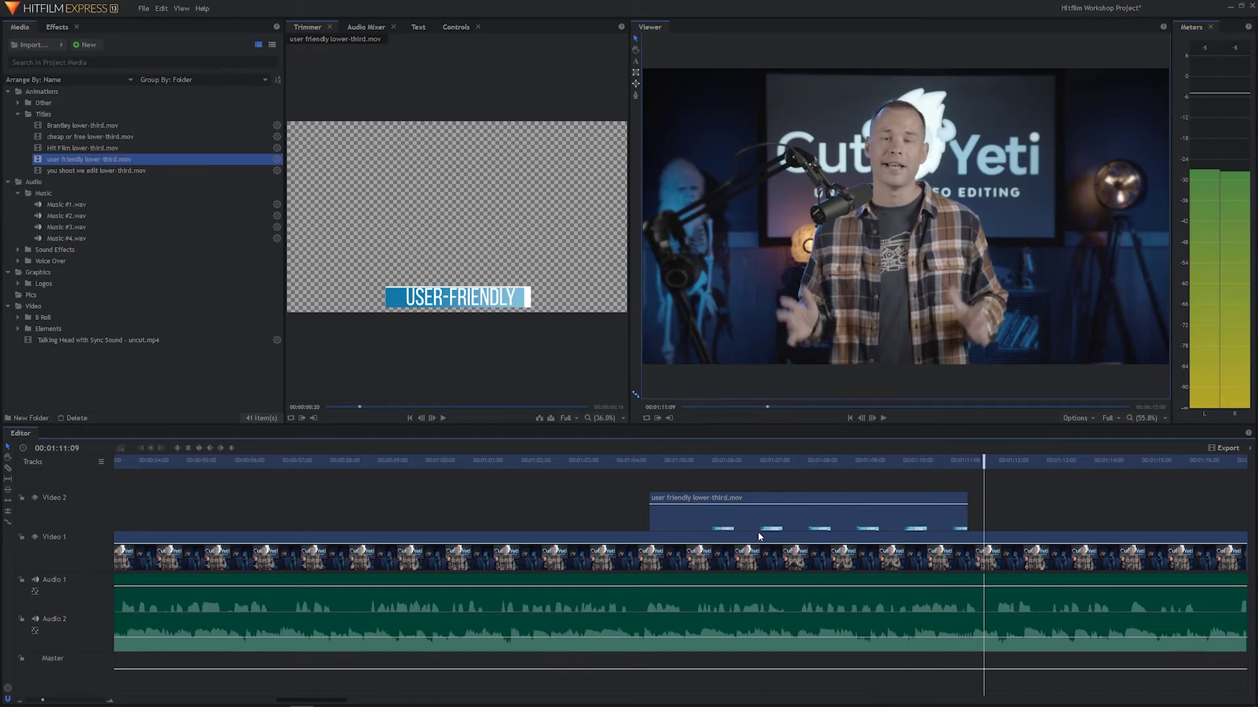
# - Find the next spoken cue and place only the video of cheap or free lower-third.mov on Video 2 at 00:01:11:17
pyautogui.press('space')
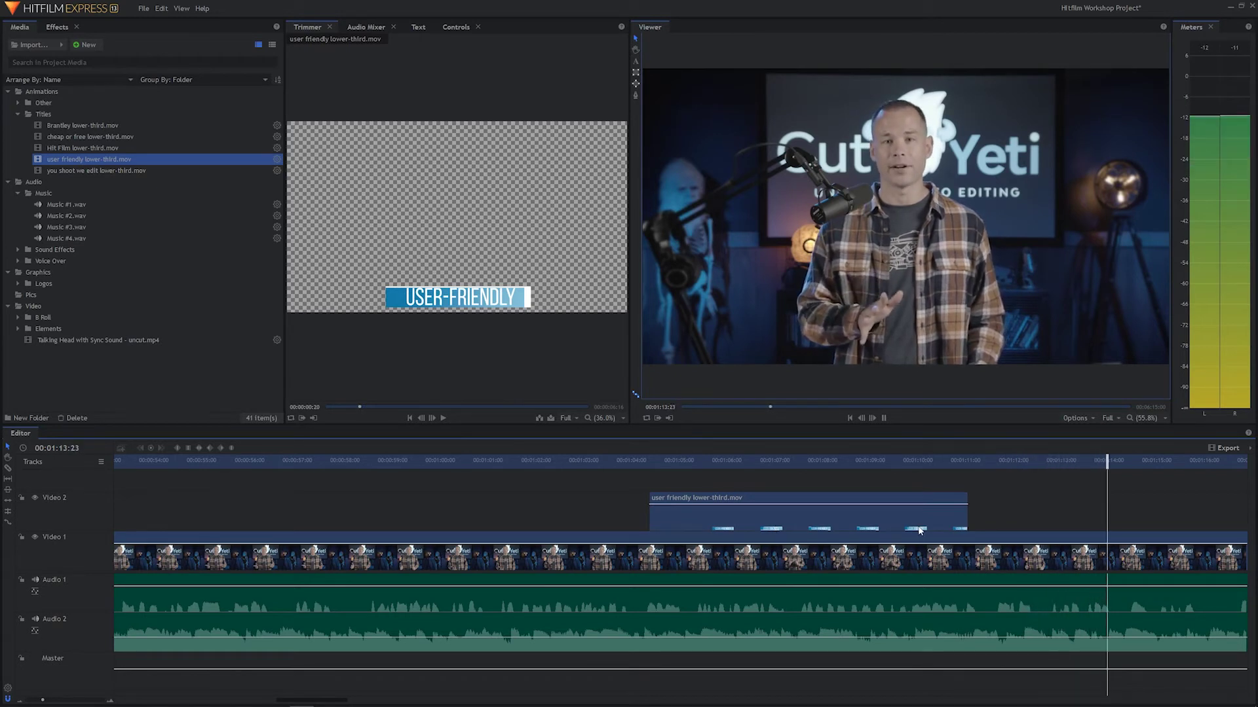
pyautogui.press('space')
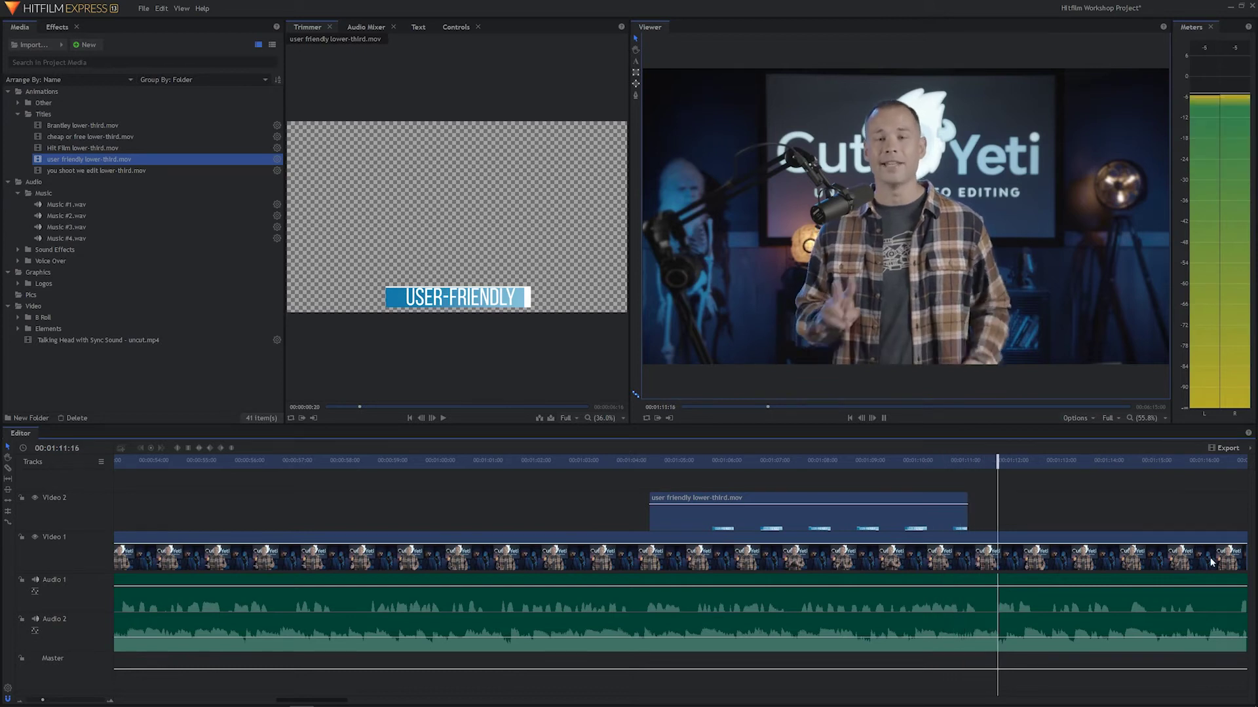
pyautogui.click(1000, 459)
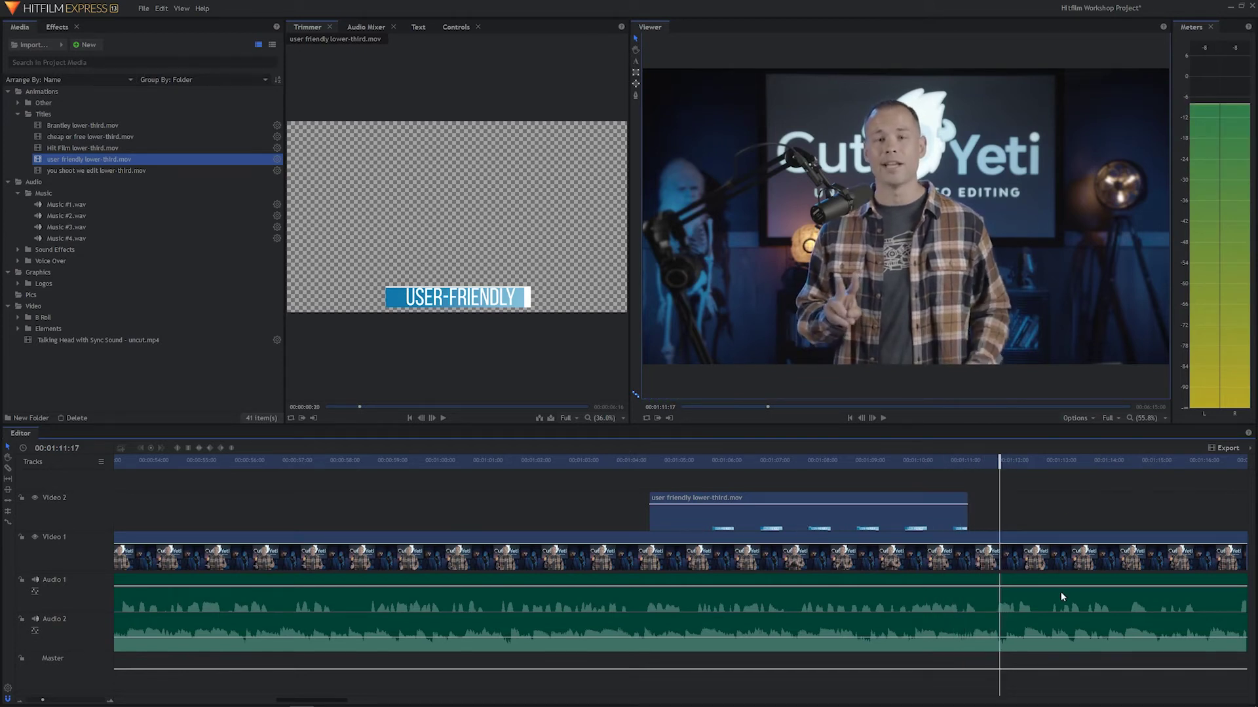
pyautogui.click(42, 139)
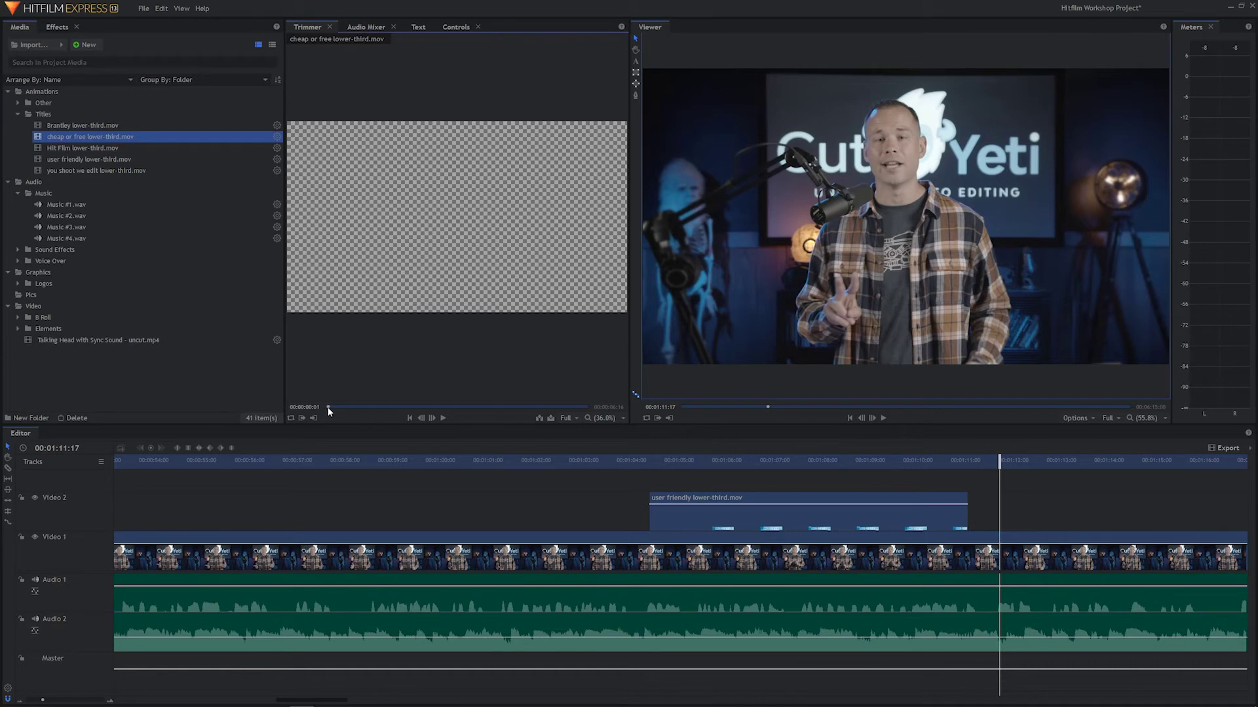
pyautogui.moveTo(328, 410); pyautogui.dragTo(364, 413)
pyautogui.moveTo(440, 404); pyautogui.dragTo(328, 410)
pyautogui.moveTo(596, 435); pyautogui.dragTo(1000, 524)
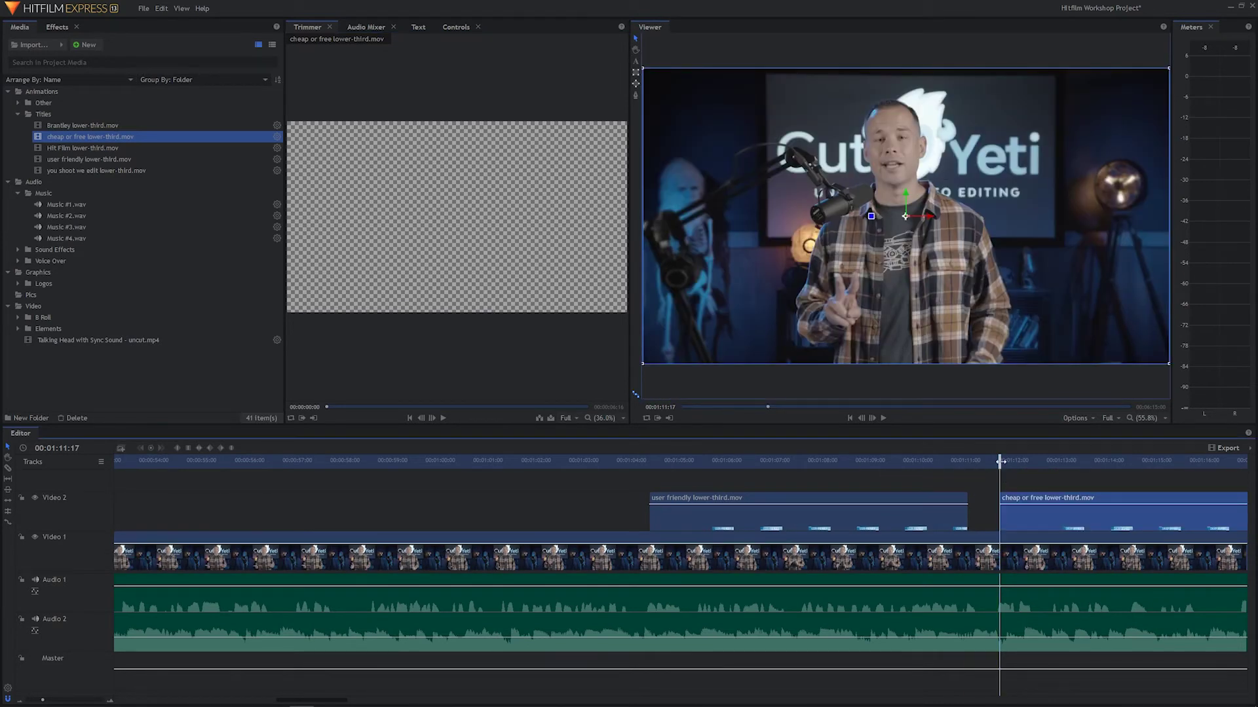
# - Play from about 1:09 to 1:42 to check the cheap-or-free title and find the cue for the HitFilm title
pyautogui.moveTo(1000, 462); pyautogui.dragTo(871, 462)
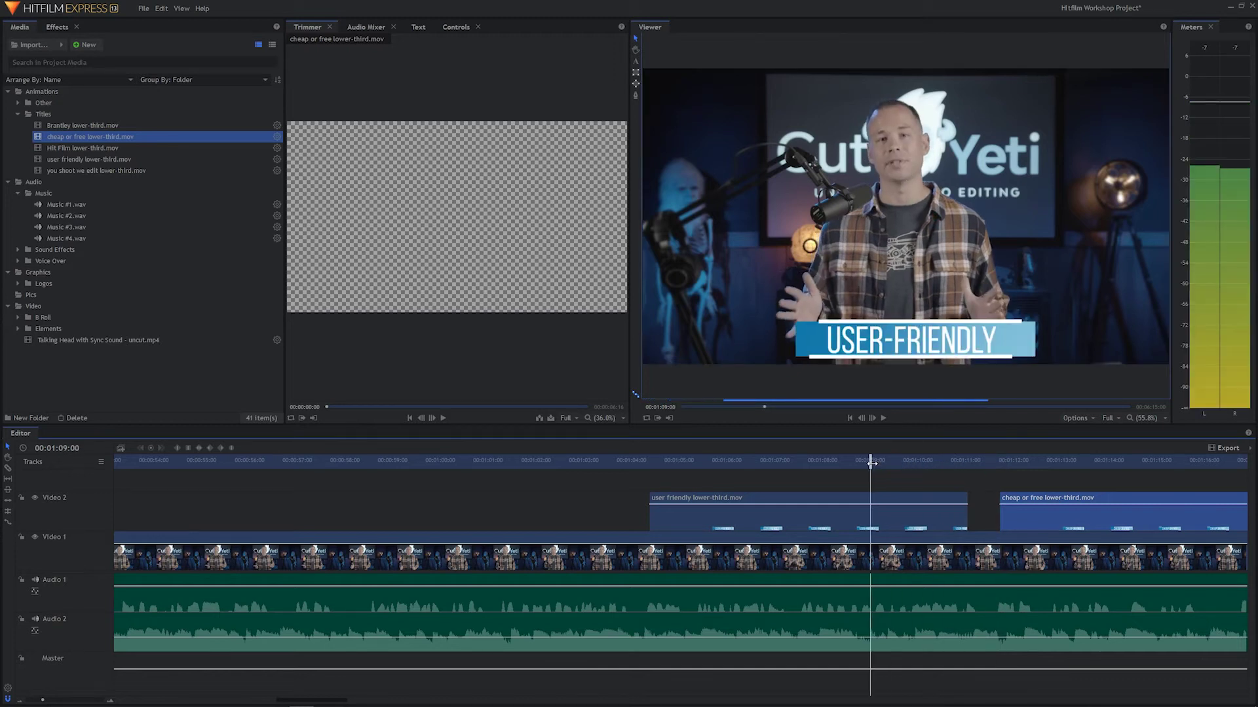
pyautogui.press('space')
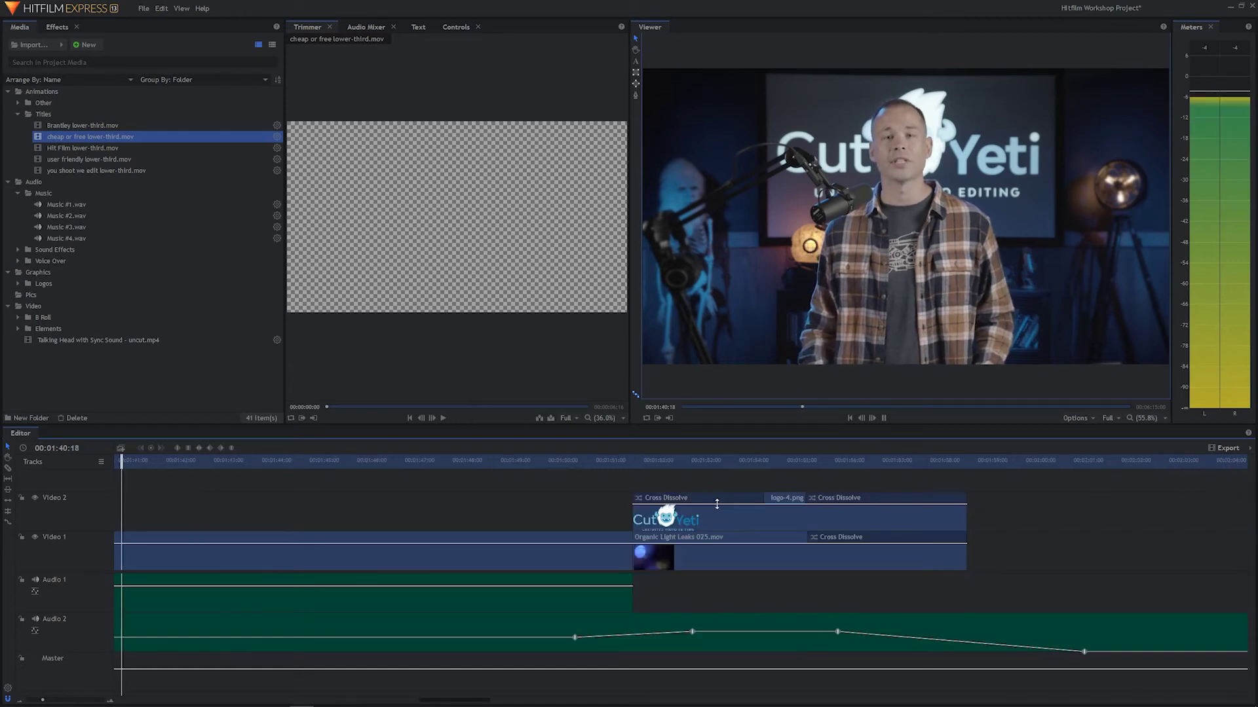
pyautogui.press('space')
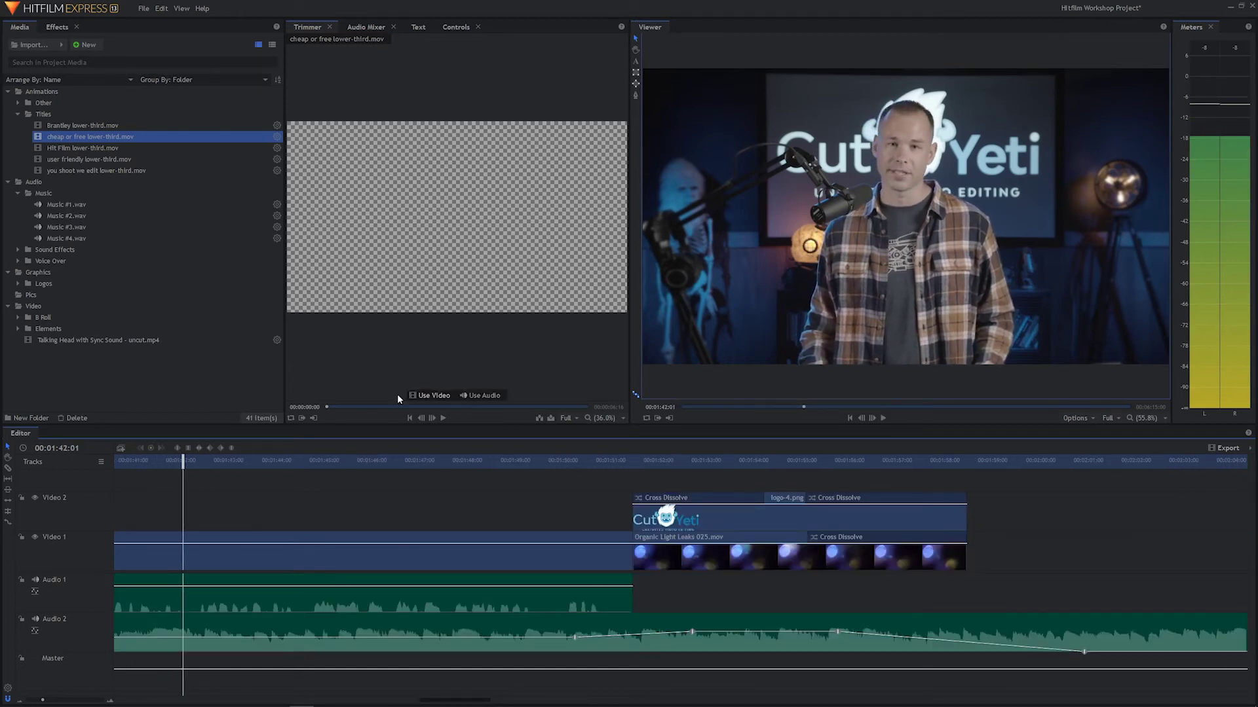
# - Place only the video of Hit Film lower-third.mov on Video 2 at 00:01:39:13, on its spoken cue
pyautogui.click(41, 152)
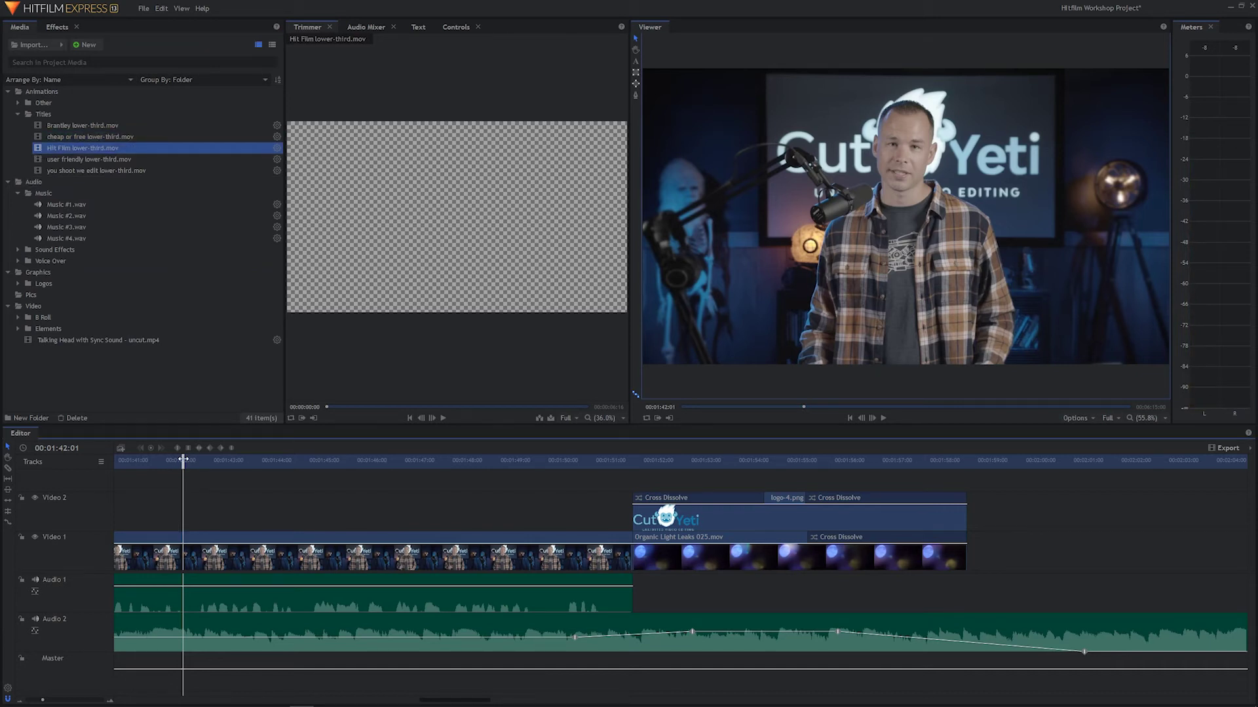
pyautogui.moveTo(184, 460)
pyautogui.mouseDown()
pyautogui.moveTo(121, 467)
pyautogui.moveTo(158, 464)
pyautogui.mouseUp()
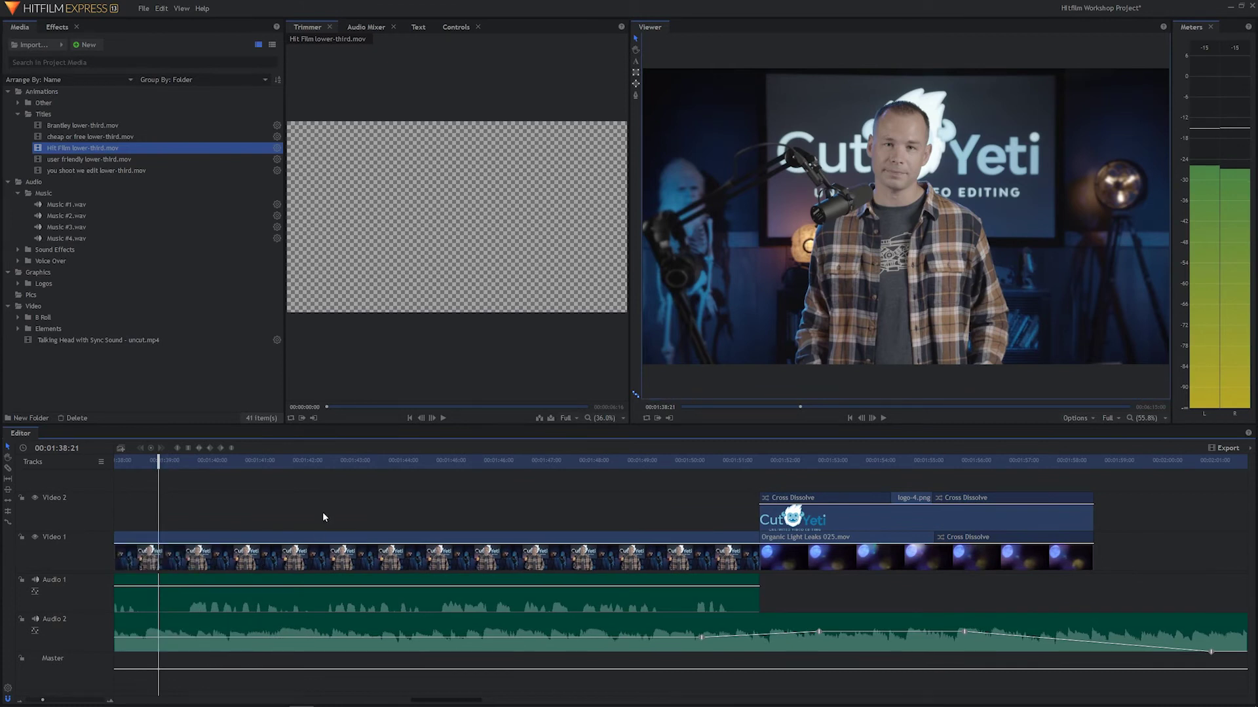
pyautogui.press('space')
pyautogui.moveTo(193, 463); pyautogui.dragTo(190, 467)
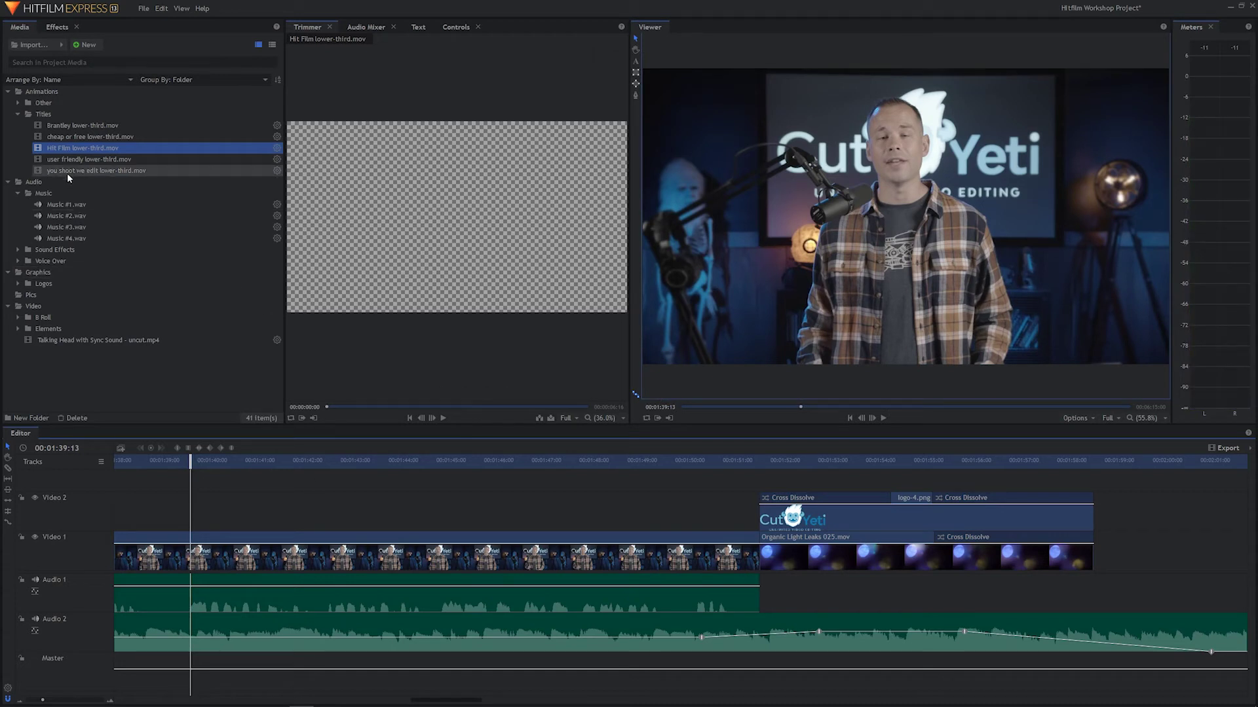
pyautogui.moveTo(379, 241)
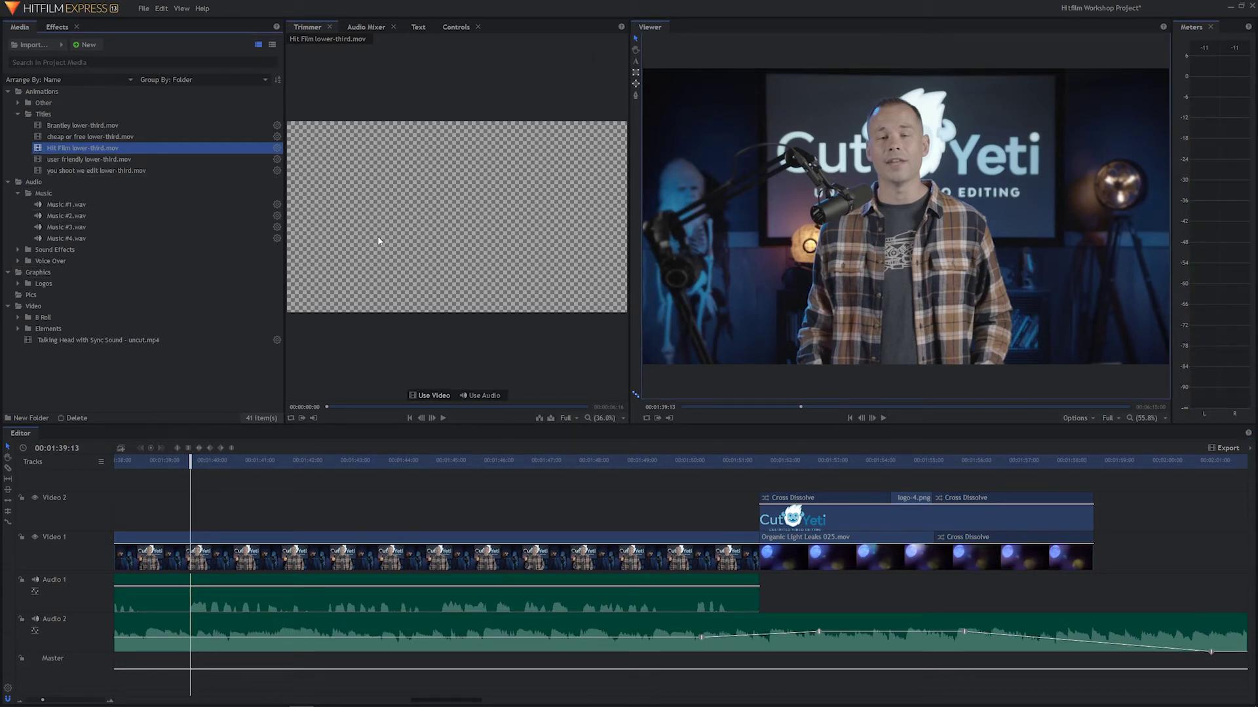
pyautogui.moveTo(327, 406); pyautogui.dragTo(191, 528)
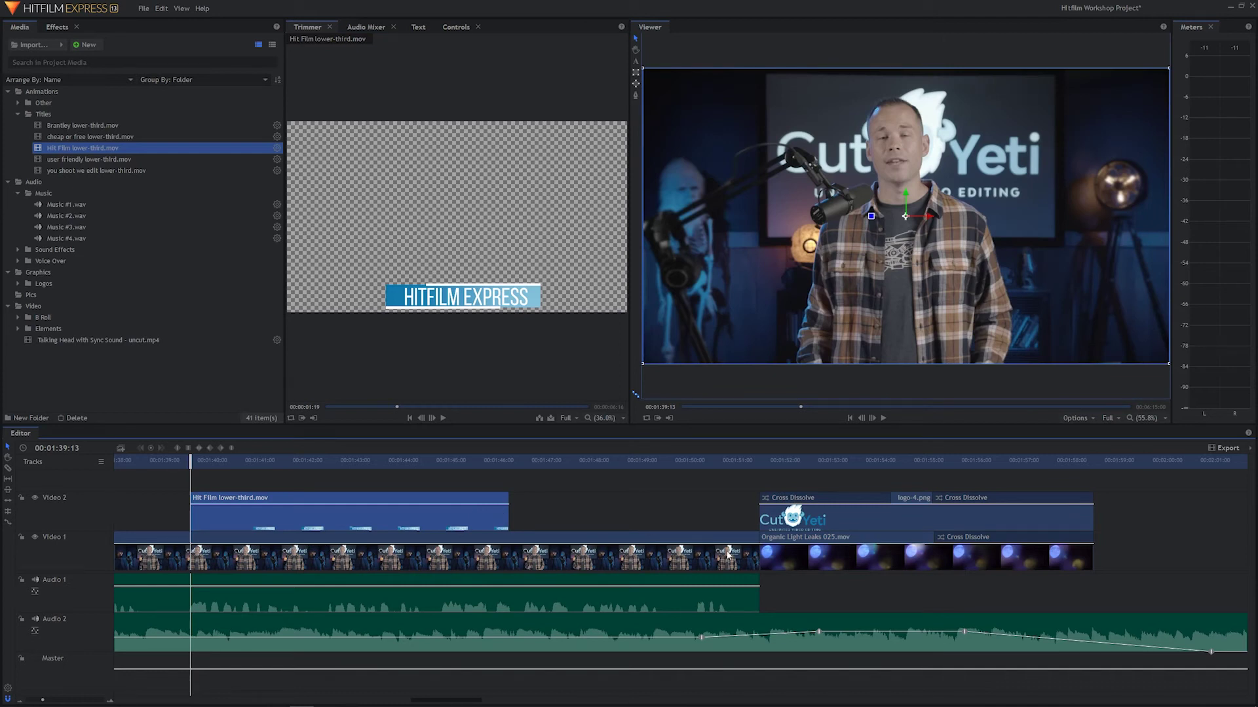
# - Play through to the closing logo and place only the video of you shoot we edit lower-third.mov on a new Video 3 track at 00:01:52:05
pyautogui.press('space')
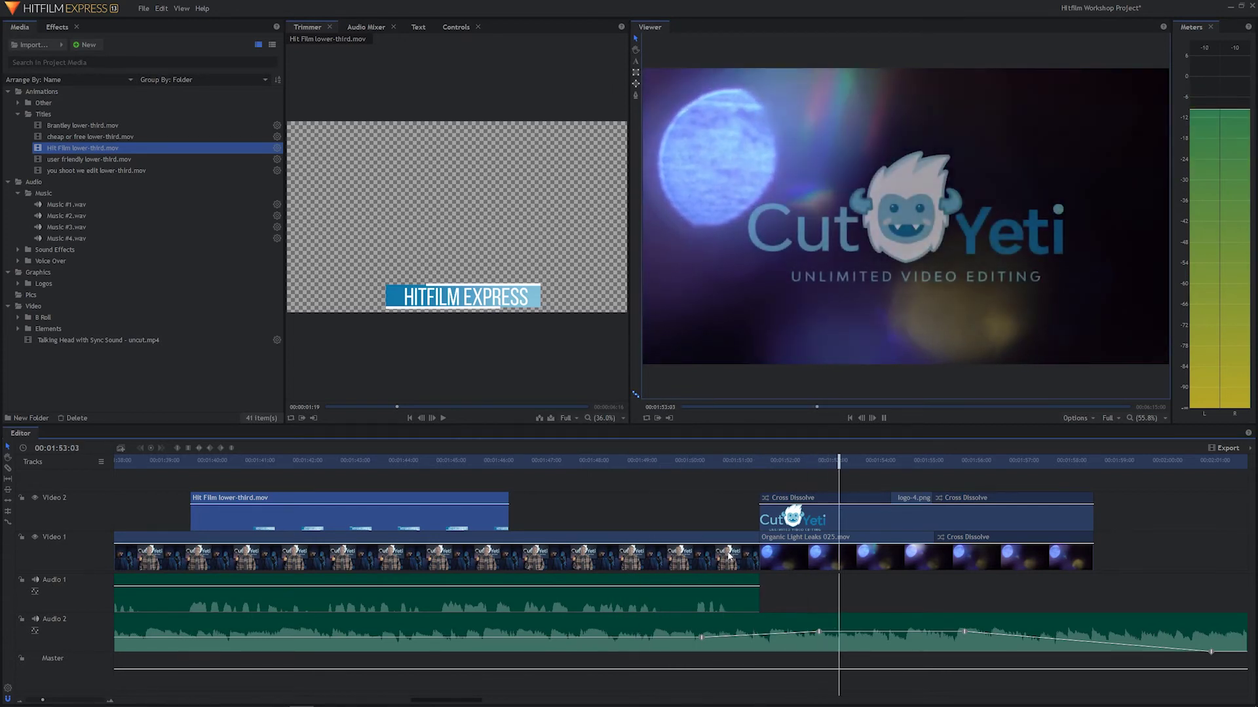
pyautogui.press('space')
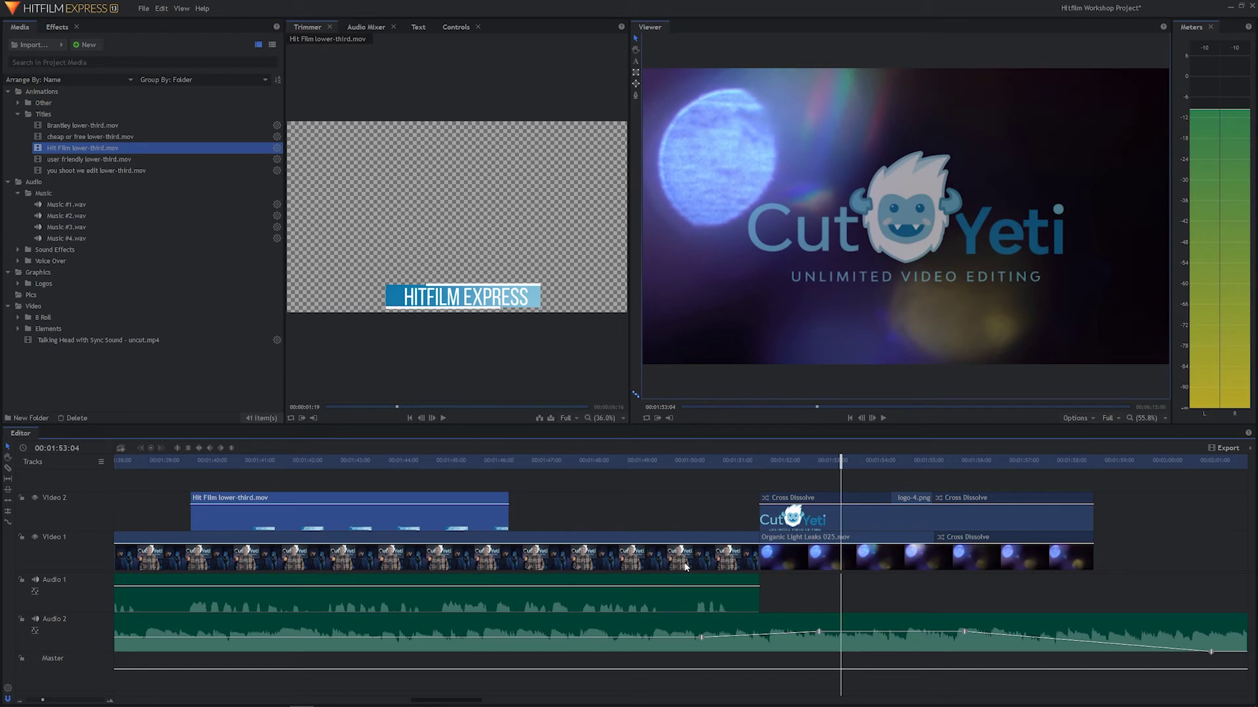
pyautogui.click(44, 174)
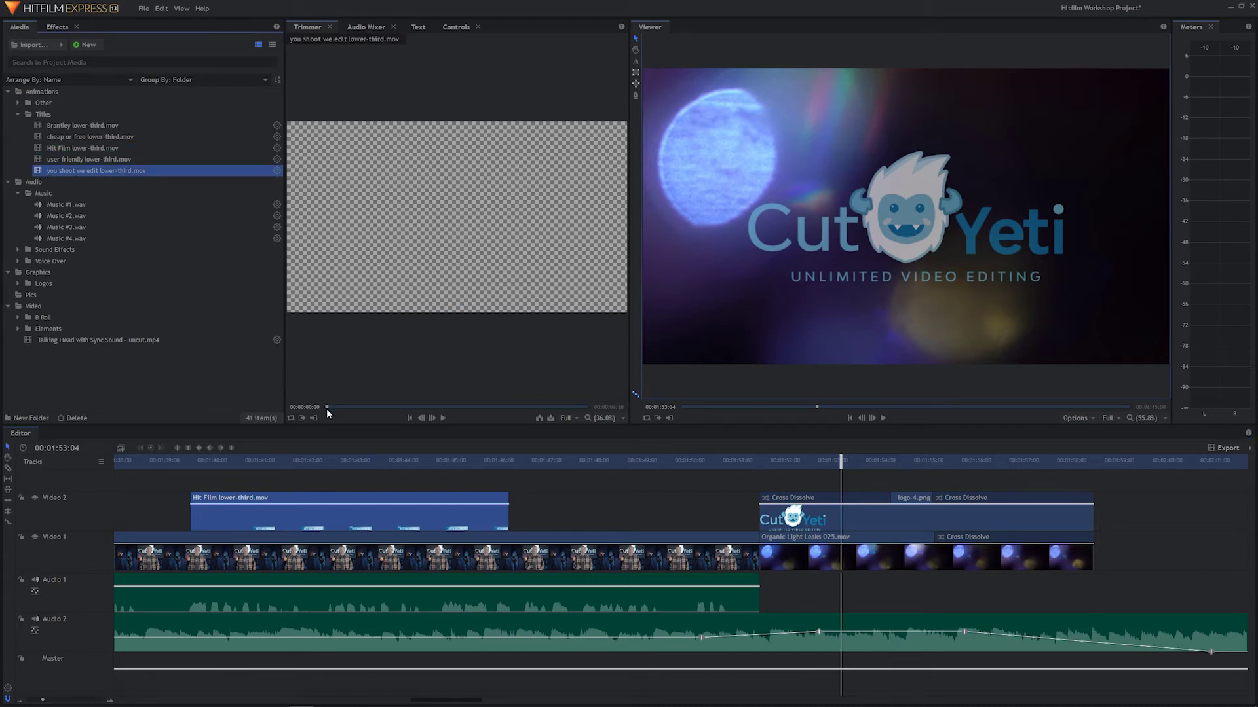
pyautogui.moveTo(326, 406); pyautogui.dragTo(379, 404)
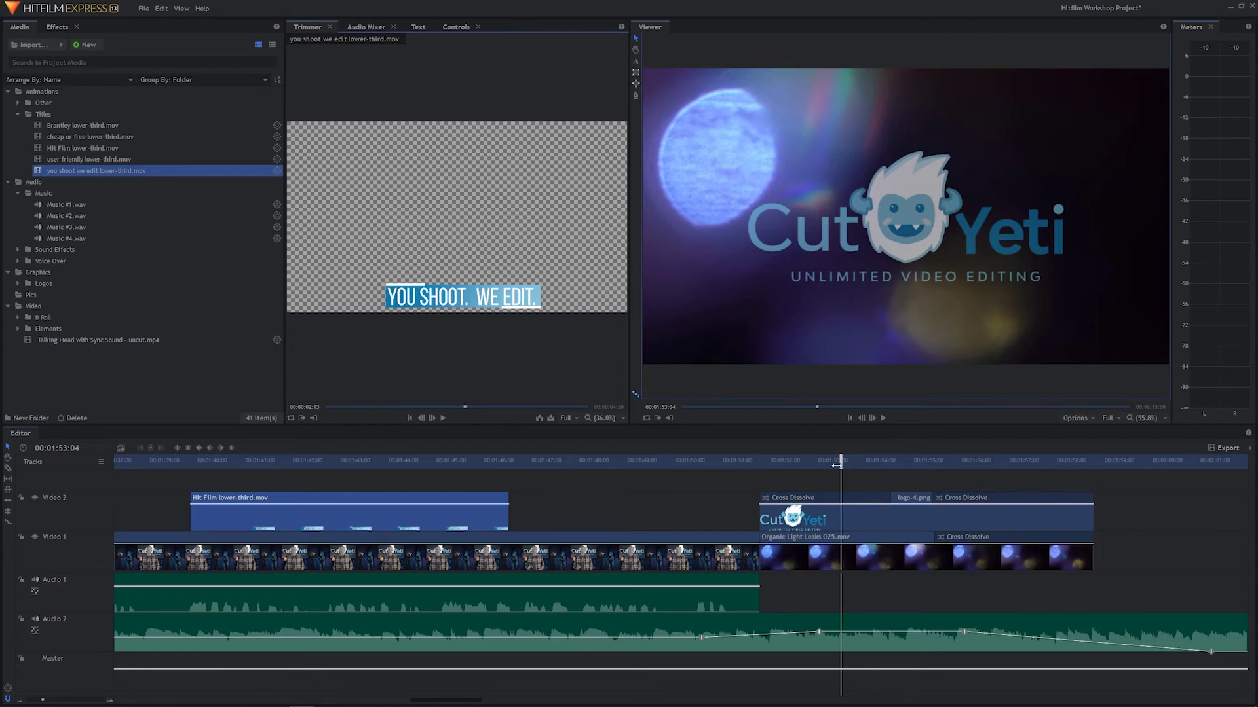
pyautogui.moveTo(836, 465); pyautogui.dragTo(794, 463)
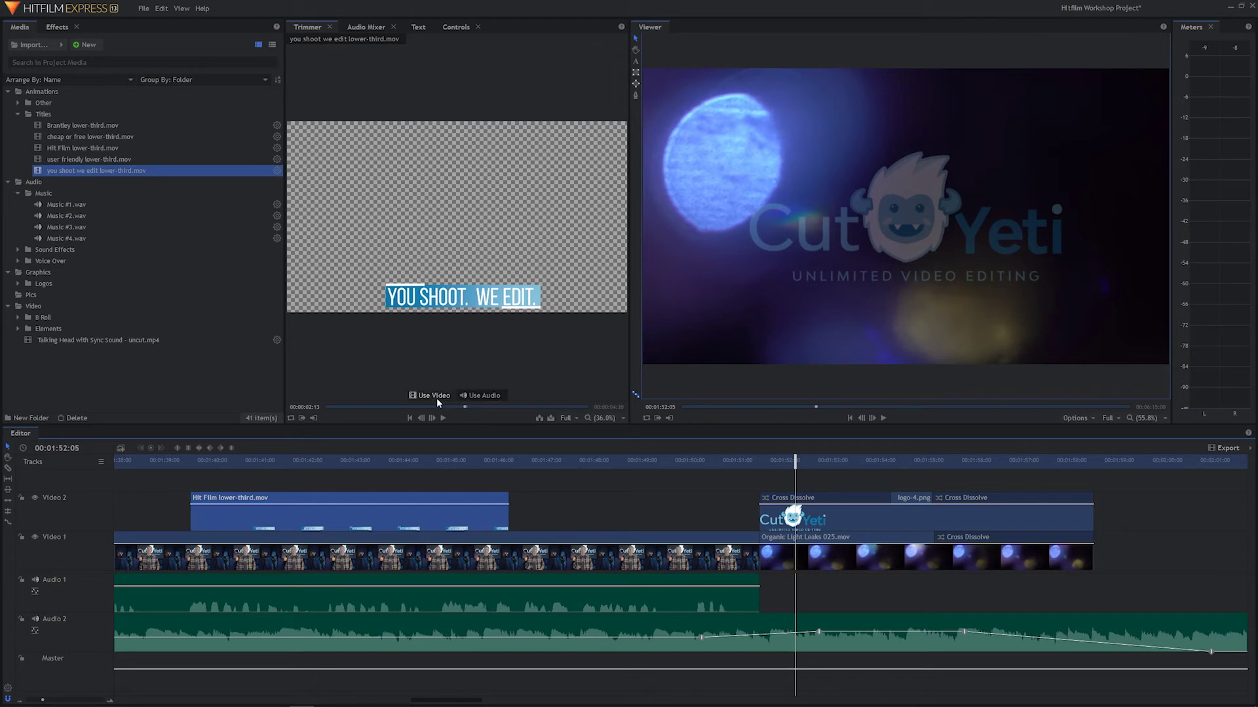
pyautogui.moveTo(438, 400); pyautogui.dragTo(745, 463)
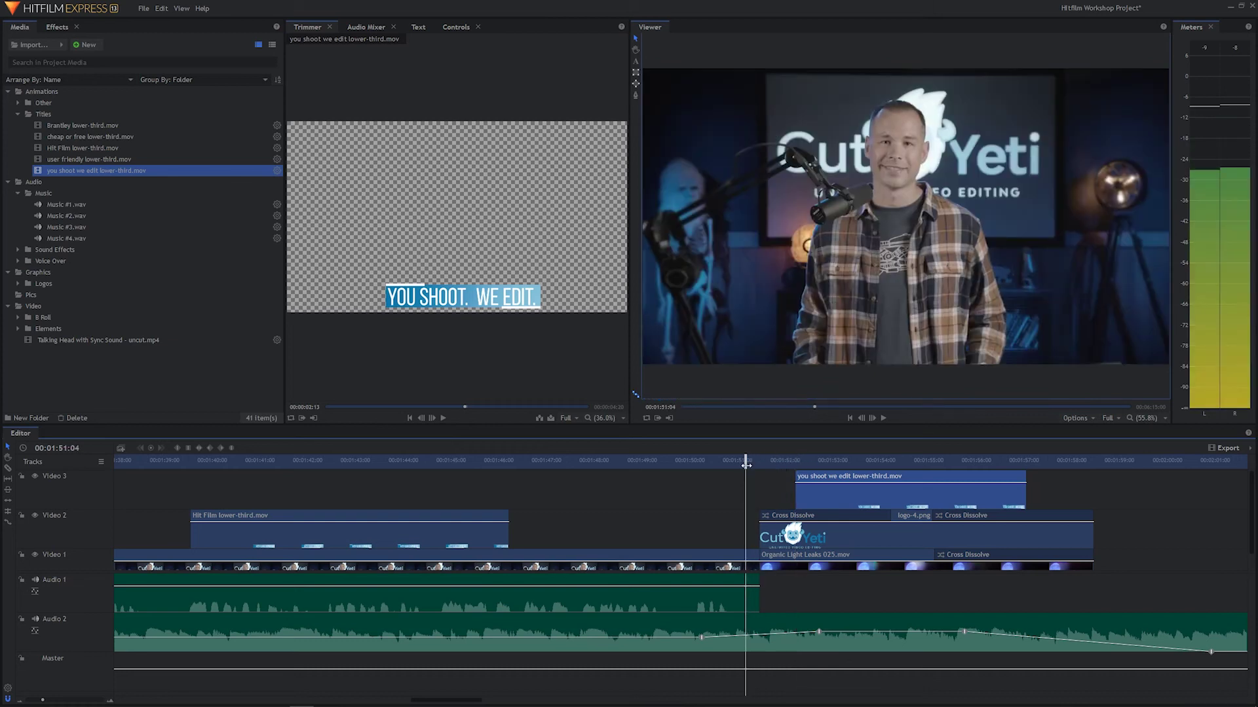
# - Play the closing logo section from about 1:51 to 1:57 to check the timing of the "You shoot. We edit." title
pyautogui.press('space')
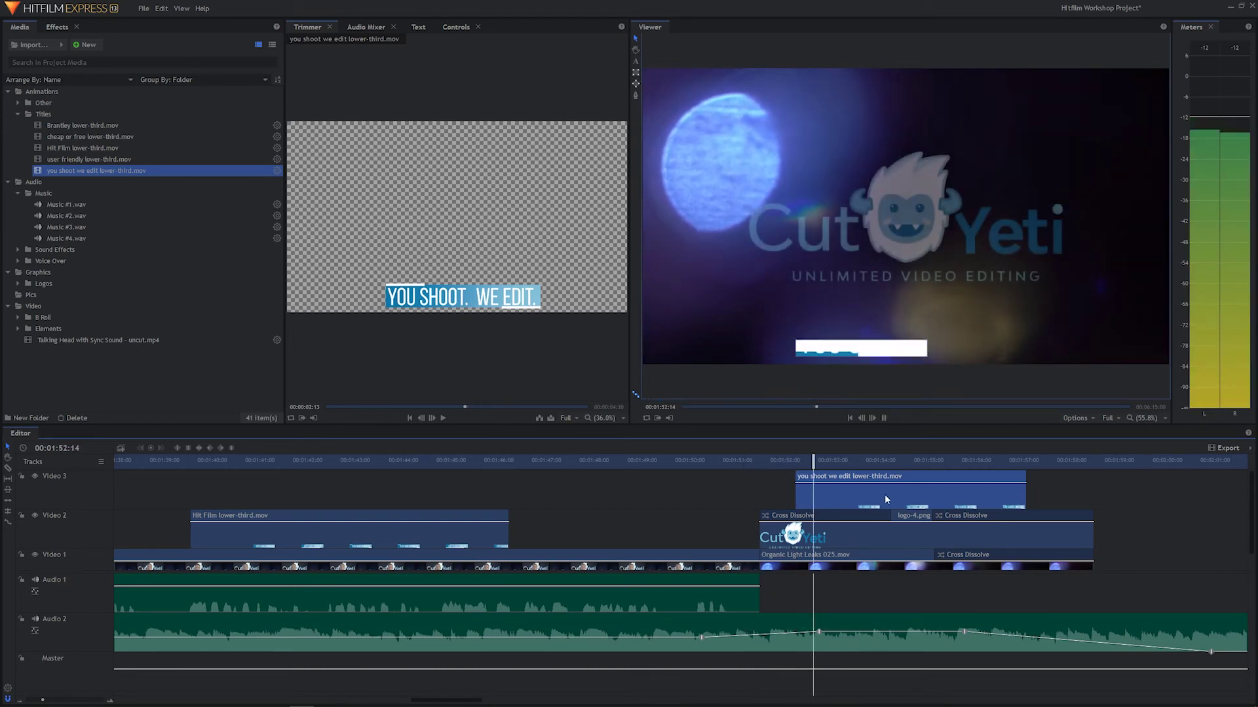
pyautogui.press('space')
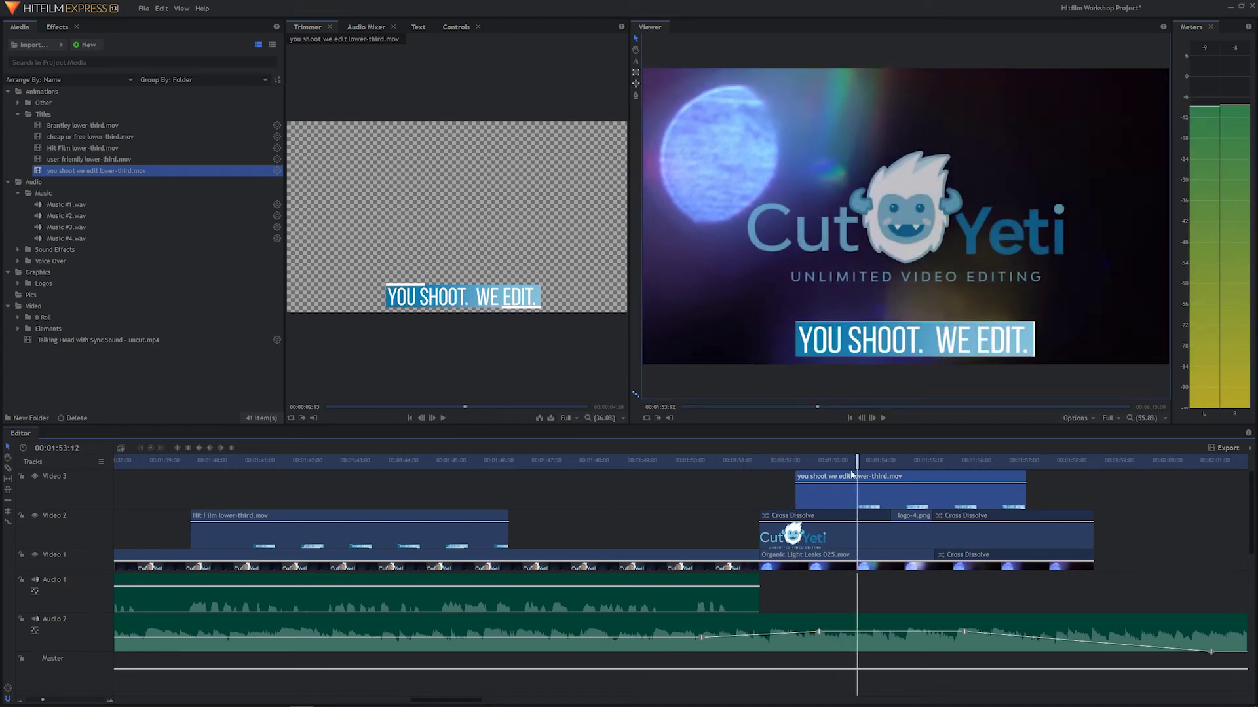
pyautogui.moveTo(853, 462); pyautogui.dragTo(739, 465)
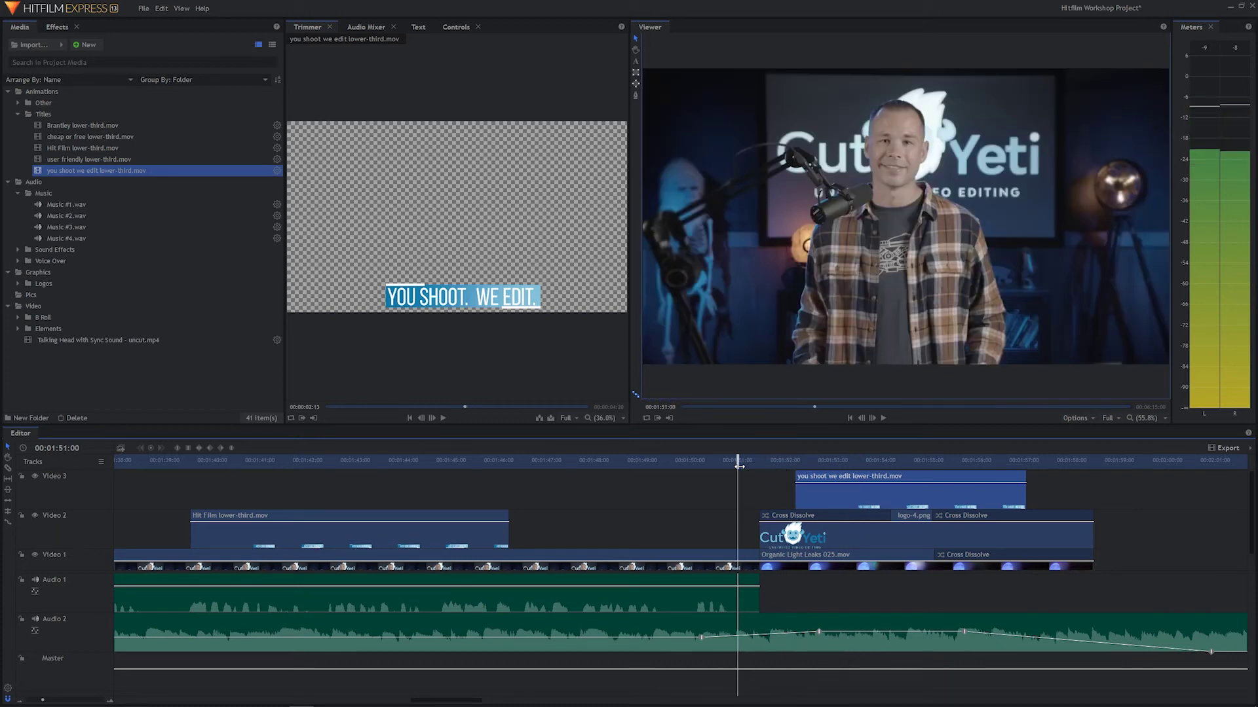
pyautogui.press('space')
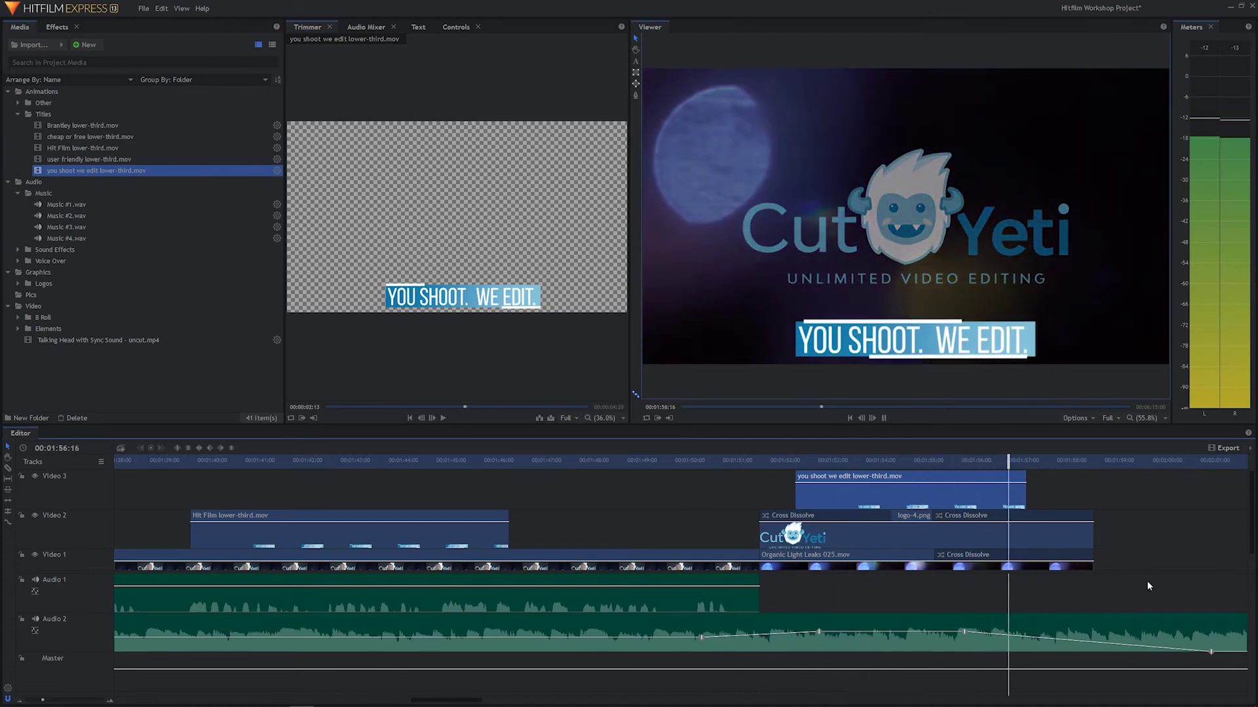
pyautogui.press('space')
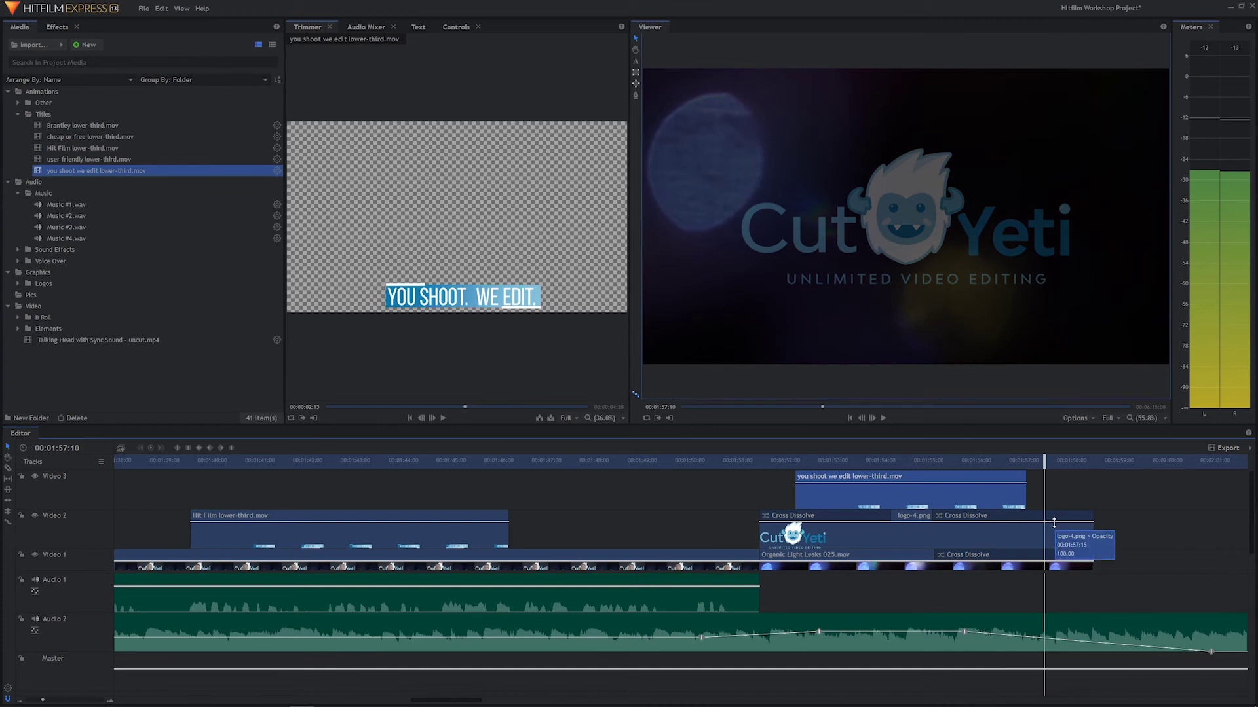
# - Replay the closing logo section to examine how the Video 3 title ends against the logo's fade-out
pyautogui.moveTo(1025, 497); pyautogui.dragTo(891, 465)
pyautogui.press('space')
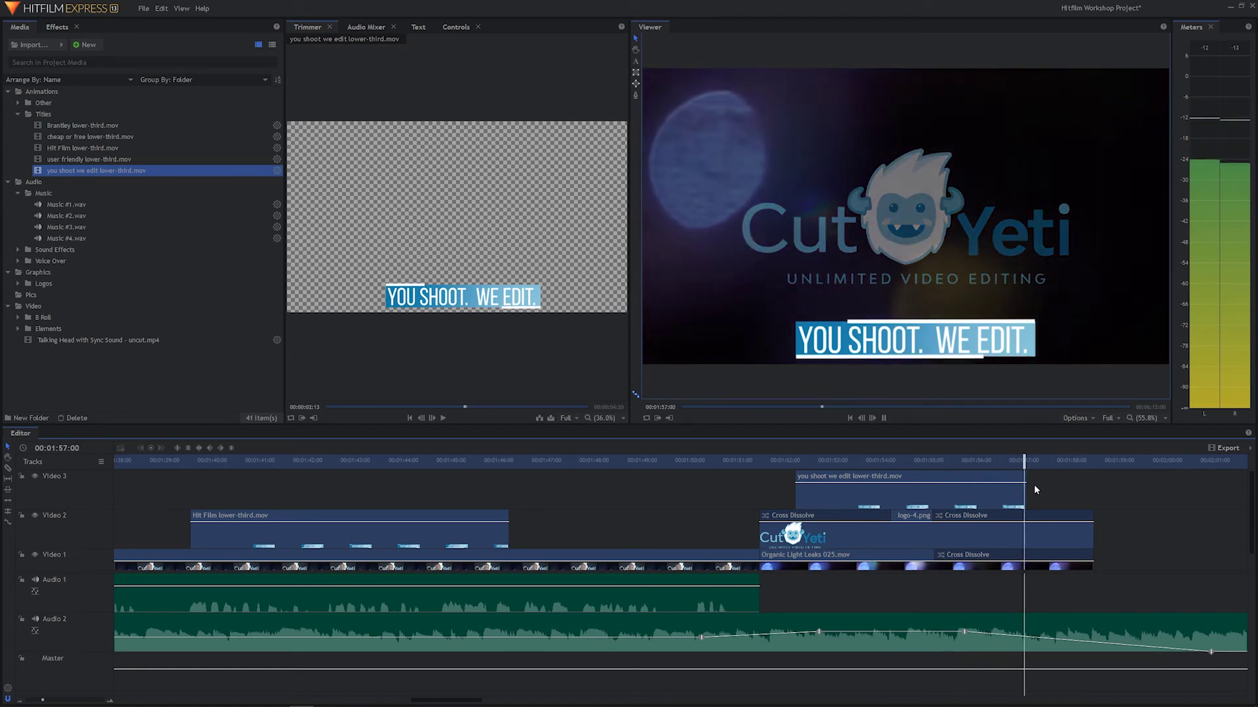
pyautogui.press('space')
pyautogui.moveTo(1037, 465); pyautogui.dragTo(776, 467)
pyautogui.press('space')
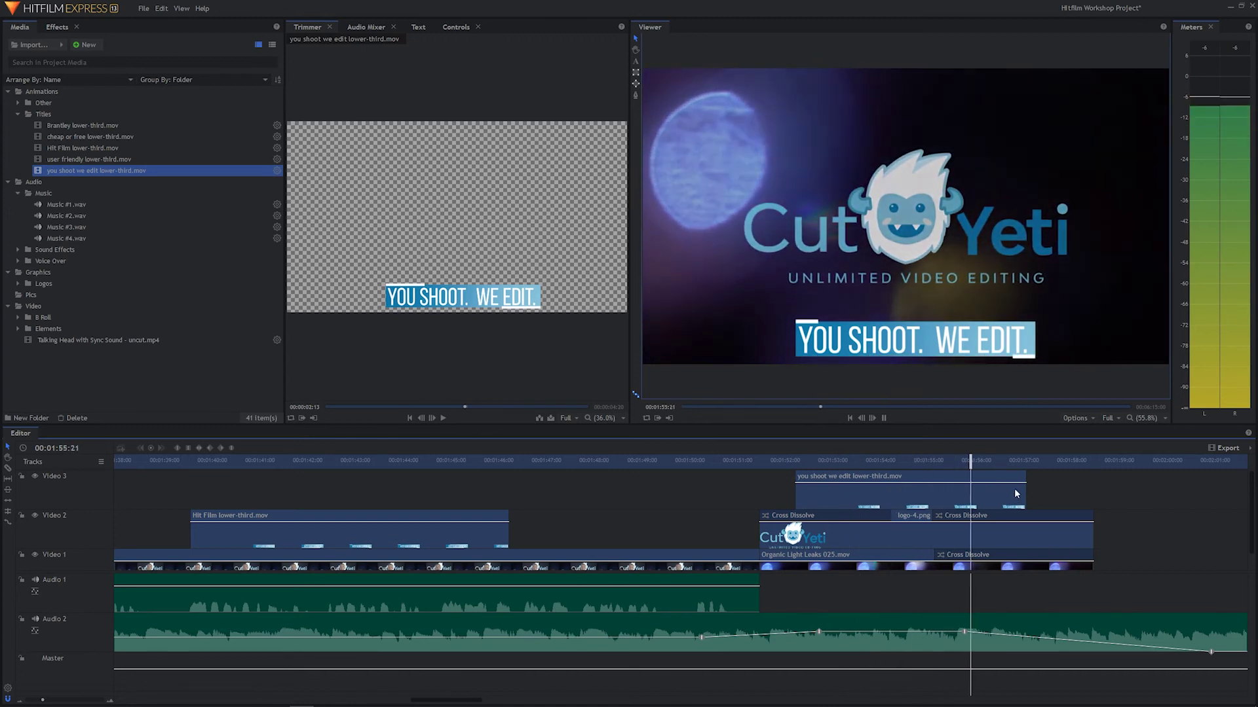
# - Try to extend the end of the "you shoot we edit" title on Video 3 to the end of the logo clip
pyautogui.press('space')
pyautogui.moveTo(1024, 486); pyautogui.dragTo(1095, 482)
pyautogui.hscroll(5, 1167, 530)
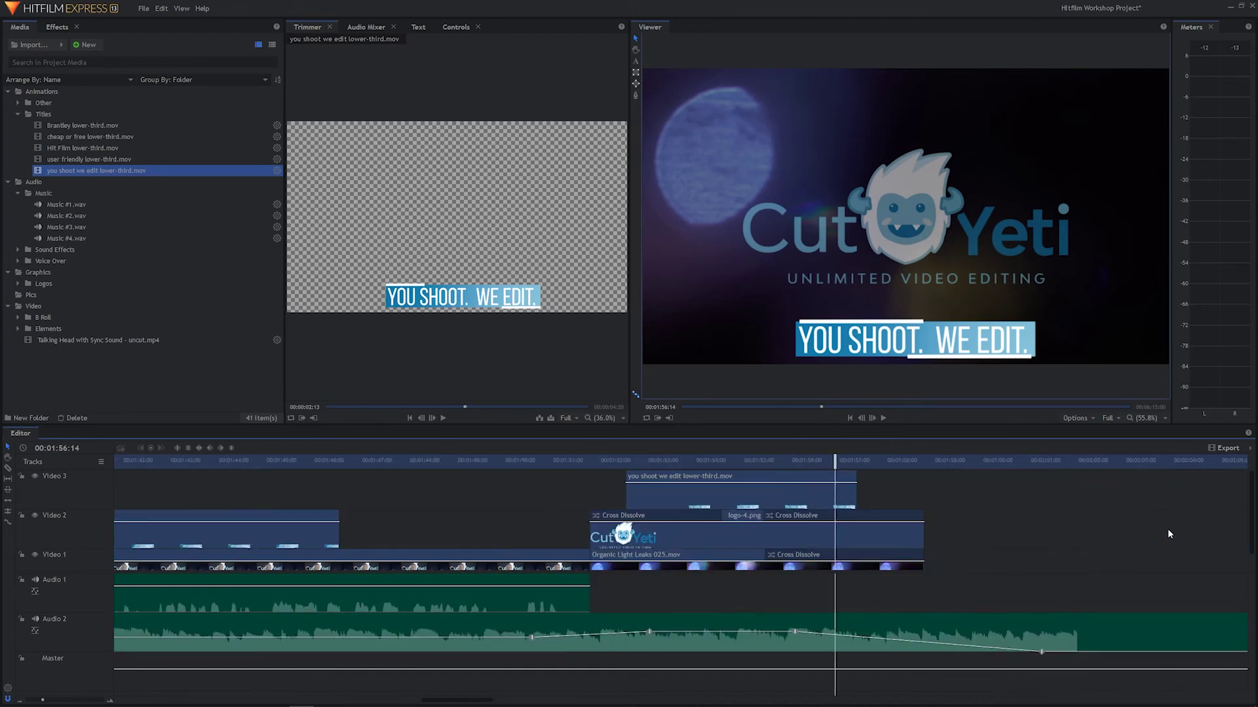
# - Play and scrub the closing logo section to examine how the Video 3 title ends at 00:01:57:01 against the logo's fade-out
pyautogui.hscroll(3, 1167, 534)
pyautogui.press('space')
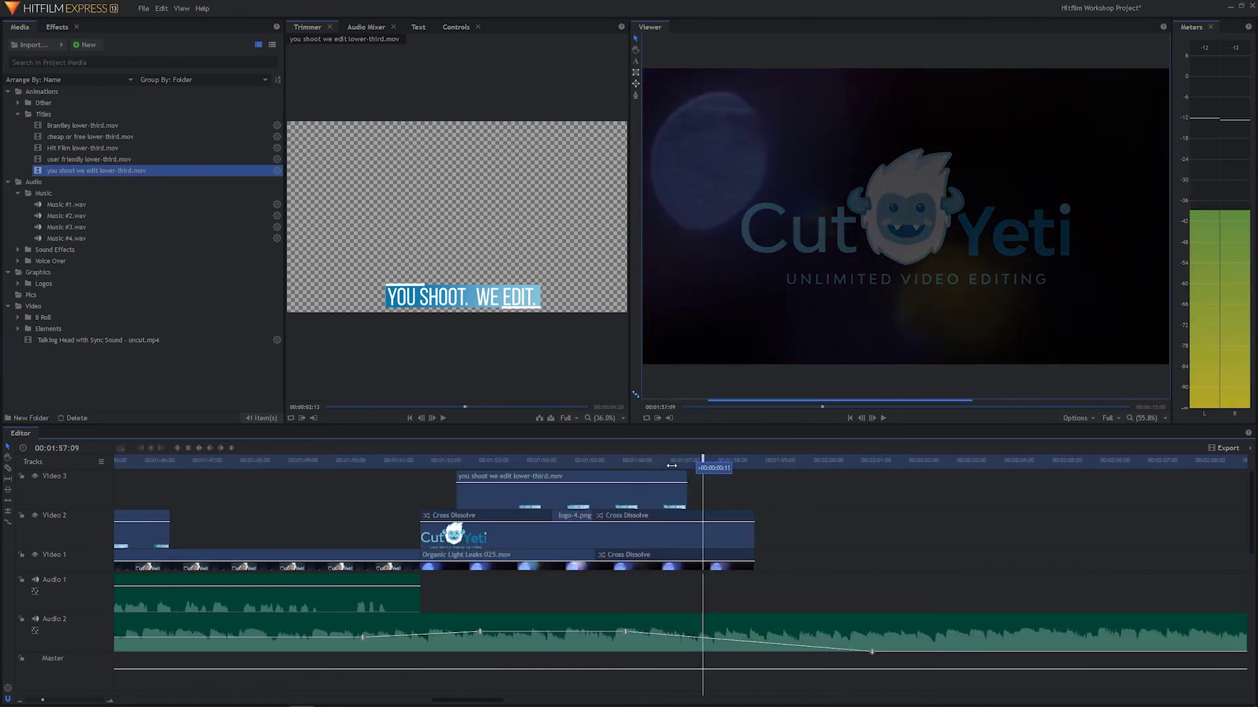
pyautogui.moveTo(672, 465); pyautogui.dragTo(575, 481)
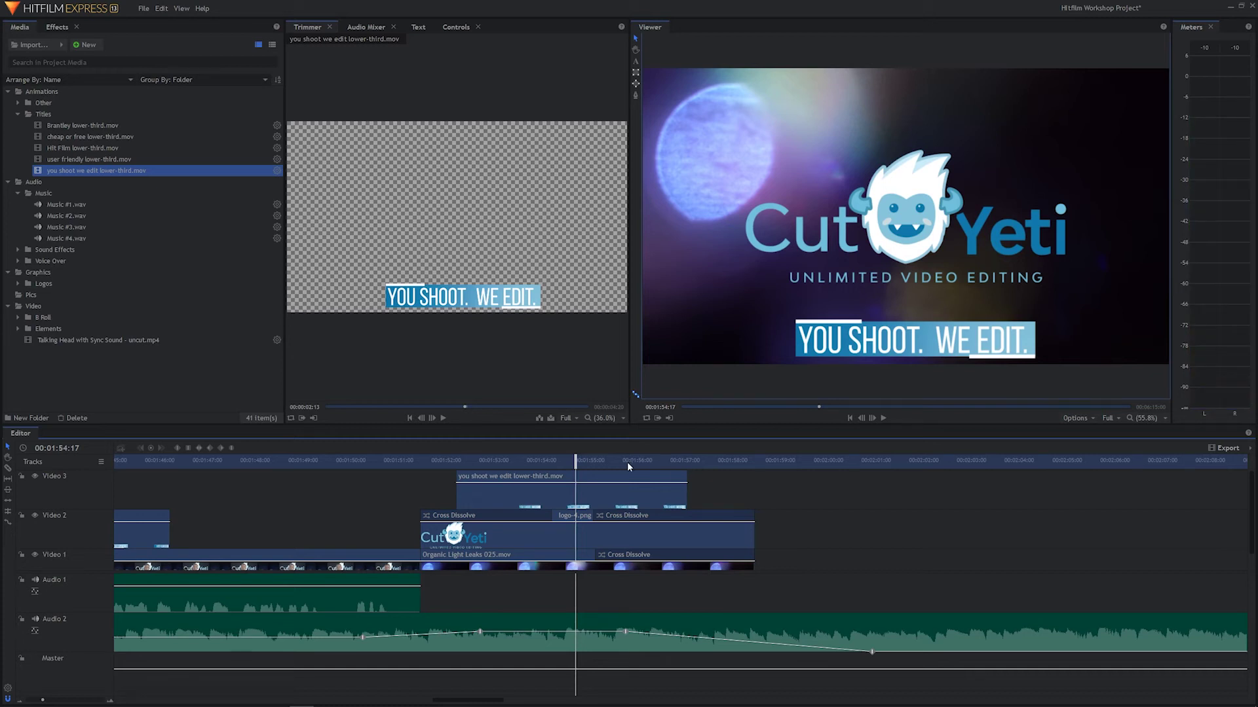
pyautogui.moveTo(627, 462); pyautogui.dragTo(677, 463)
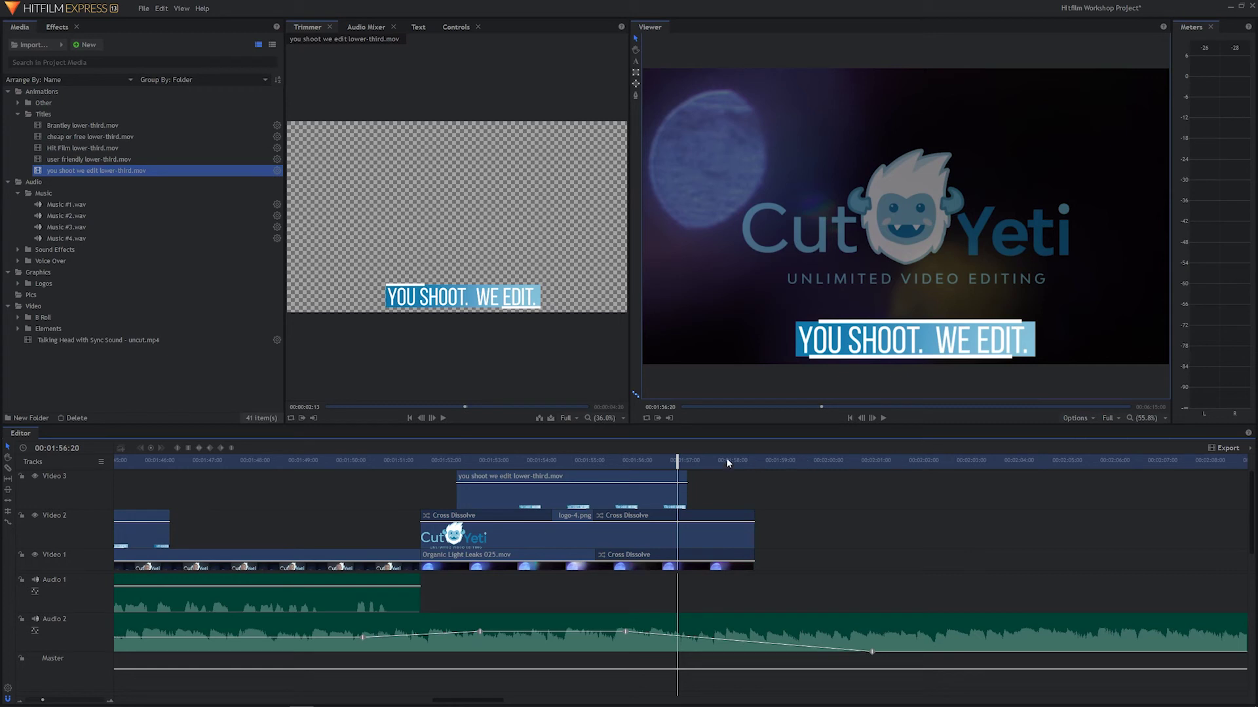
pyautogui.moveTo(677, 461); pyautogui.dragTo(541, 461)
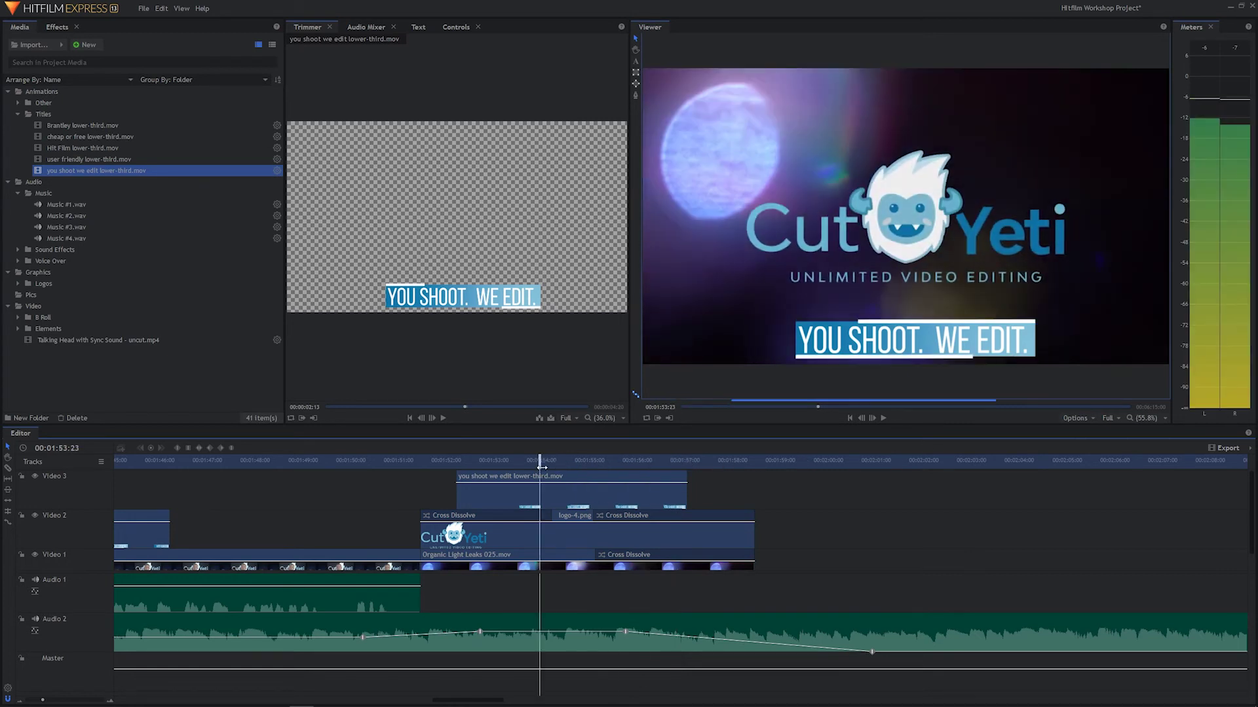
pyautogui.press('space')
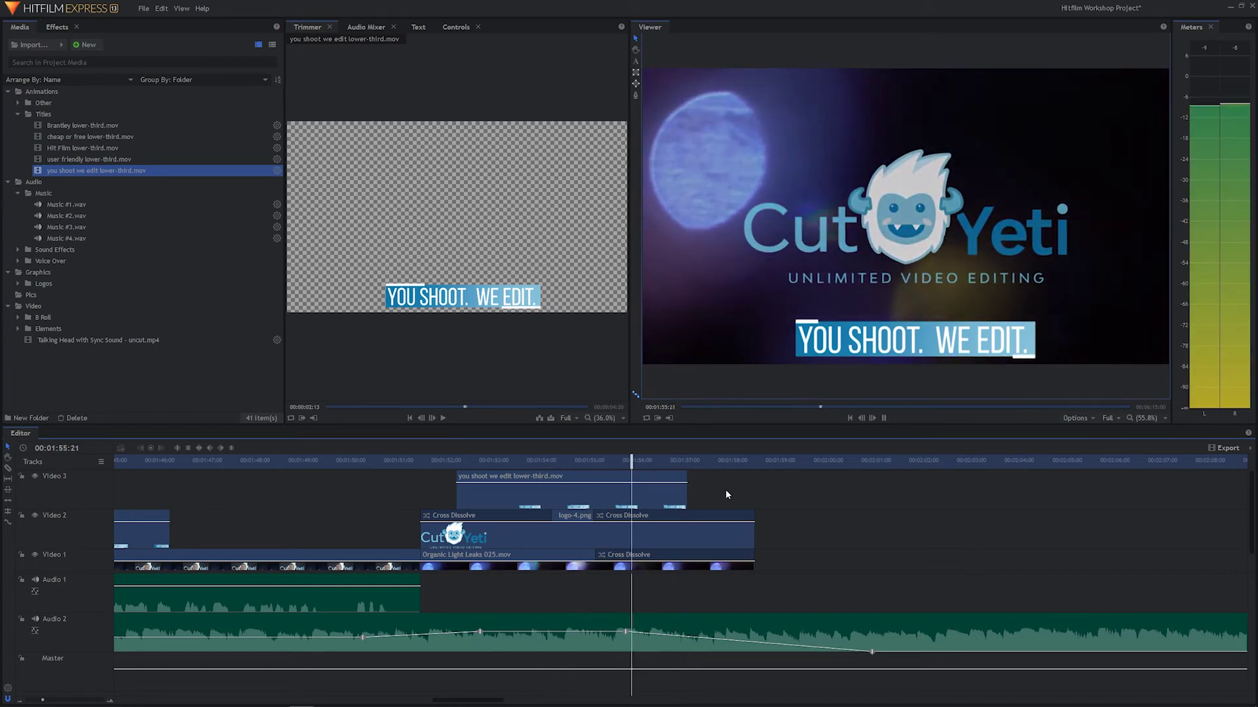
pyautogui.press('space')
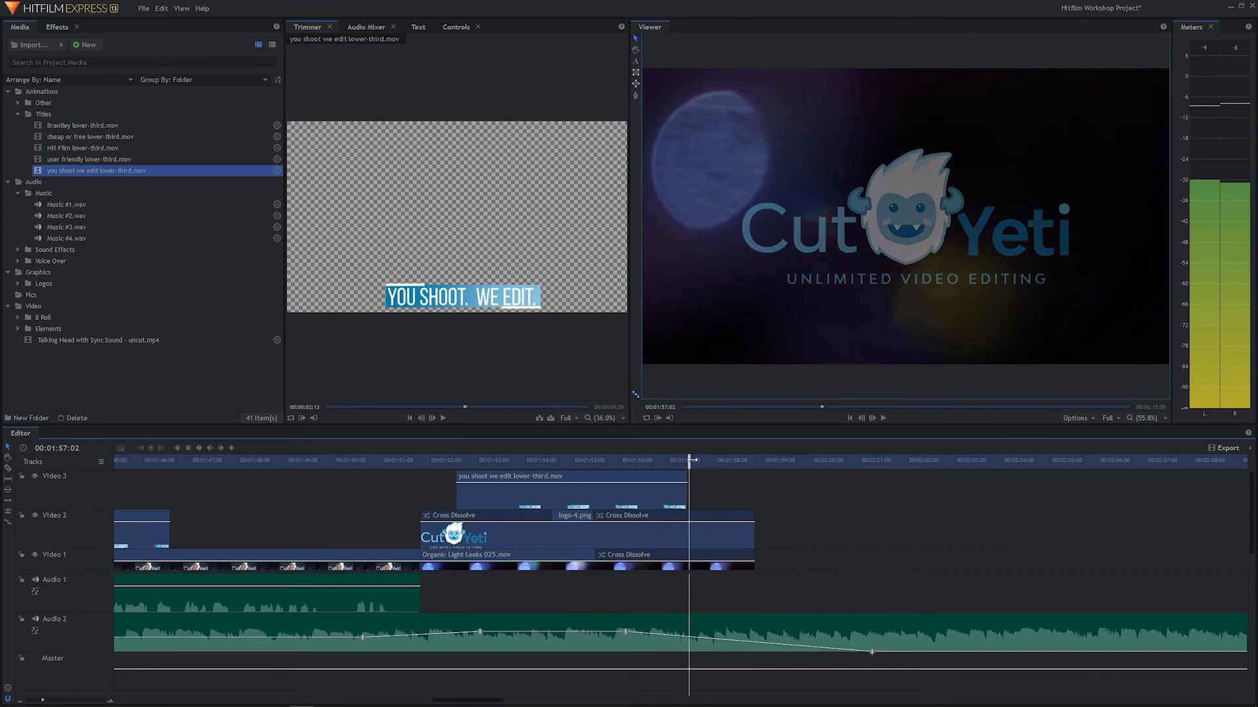
pyautogui.moveTo(689, 461); pyautogui.dragTo(686, 459)
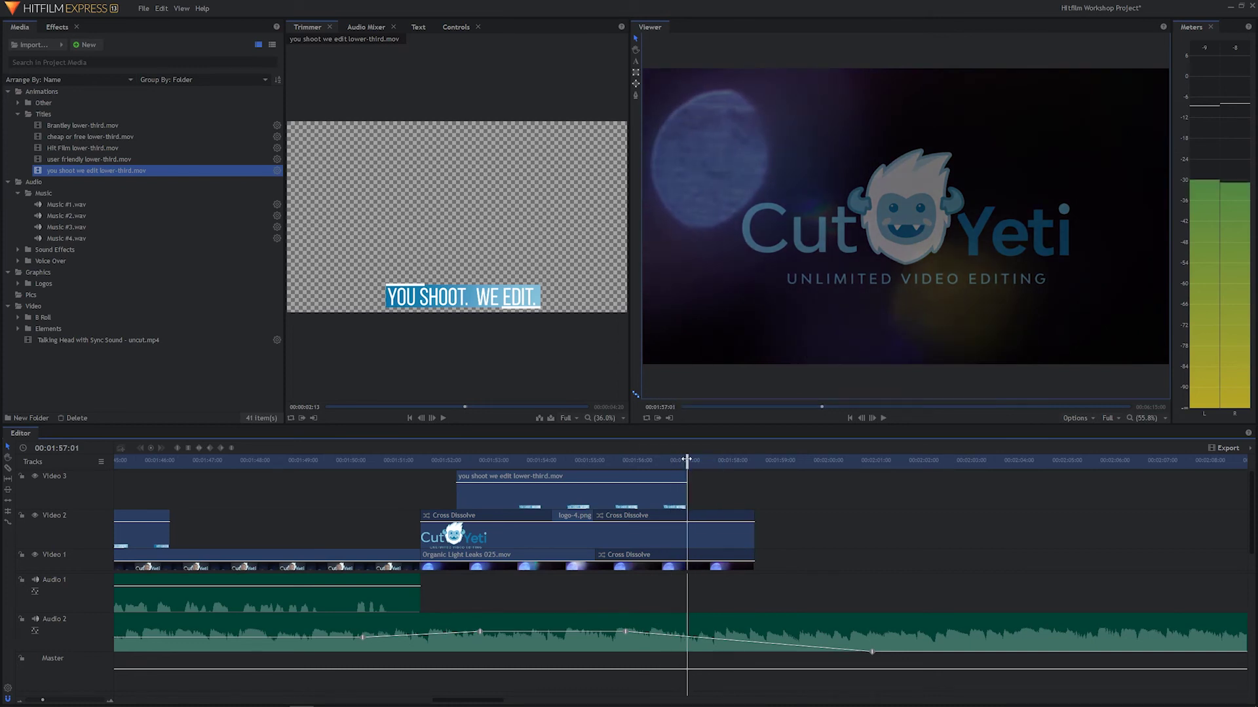
# - Add a Cross Dissolve to the end of the Video 3 title and play it from 00:01:53:03
pyautogui.click(57, 28)
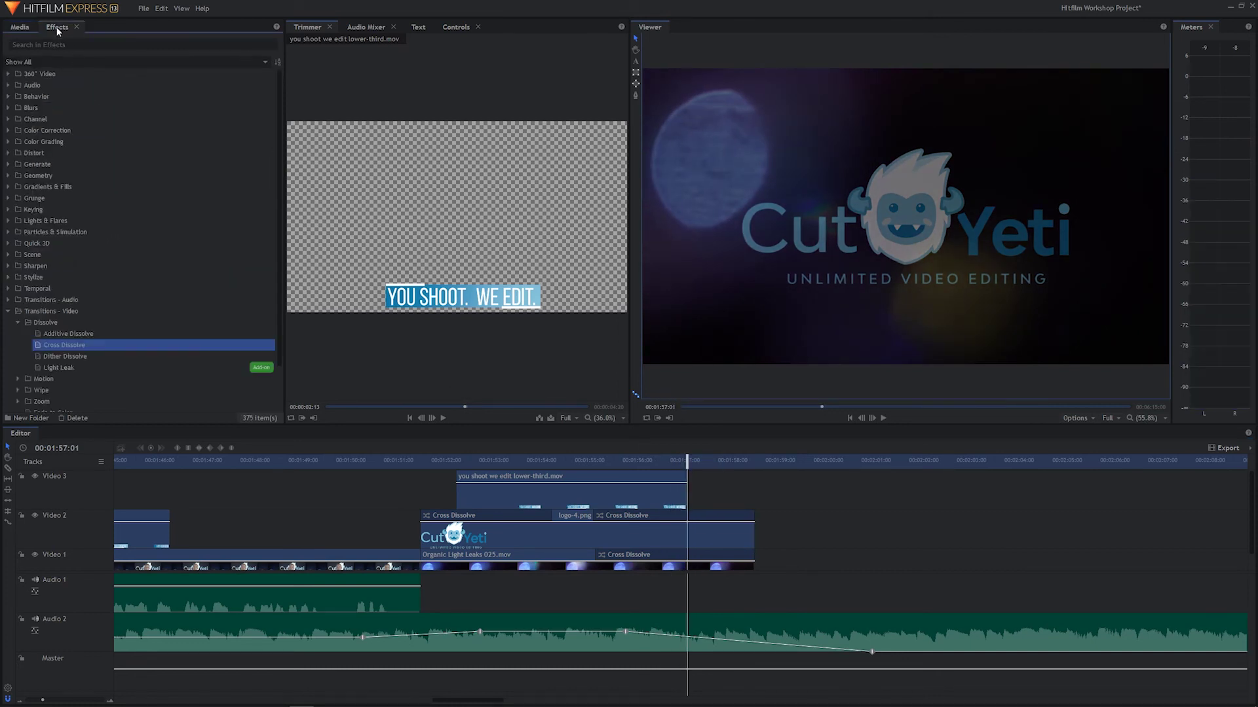
pyautogui.moveTo(47, 345); pyautogui.dragTo(674, 477)
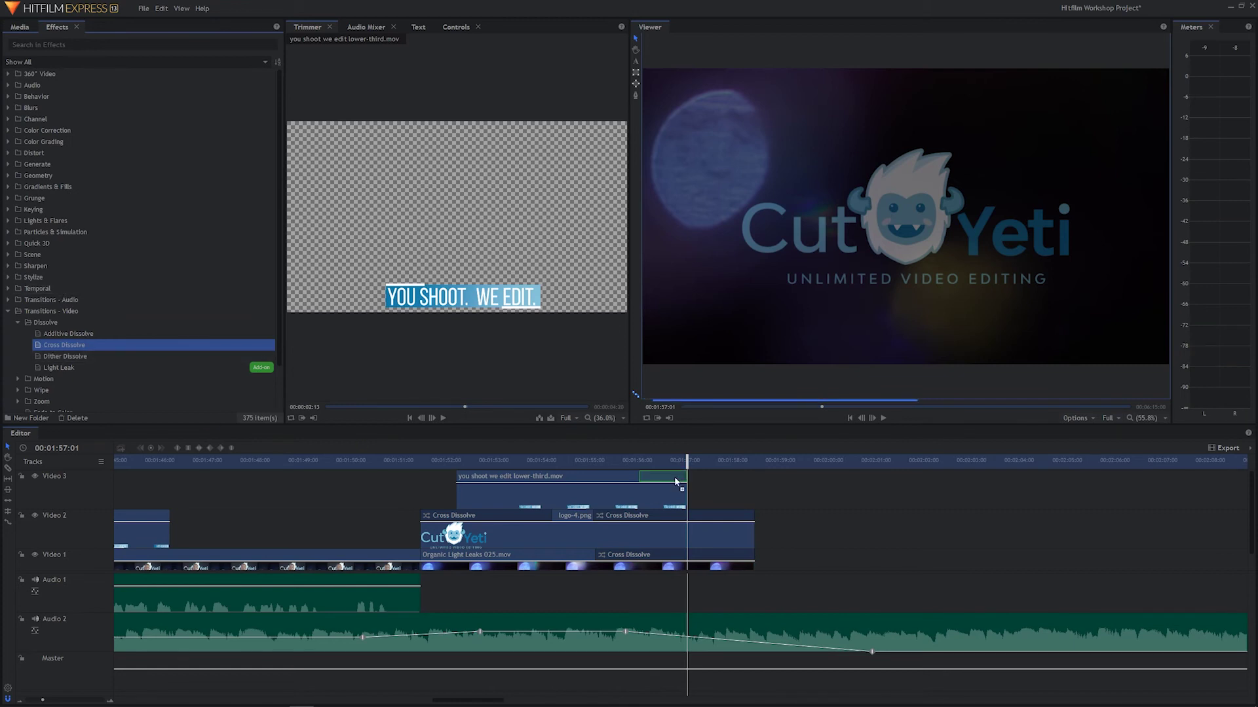
pyautogui.click(499, 461)
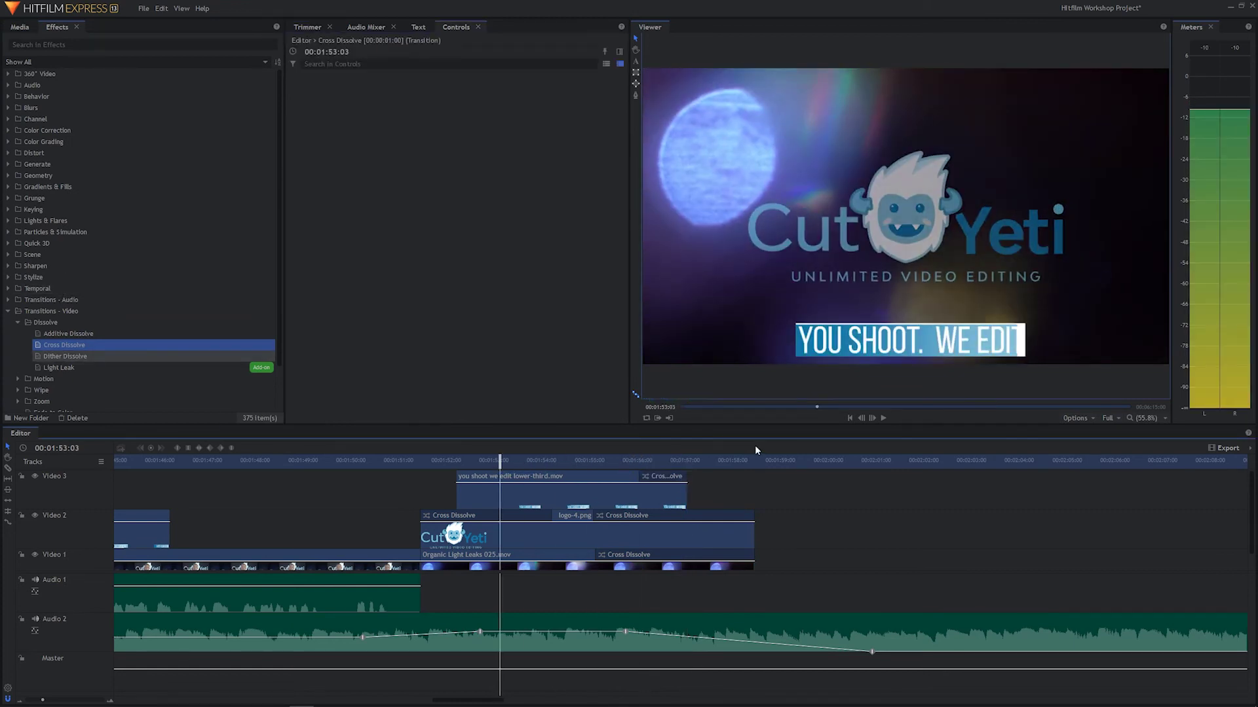
pyautogui.press('space')
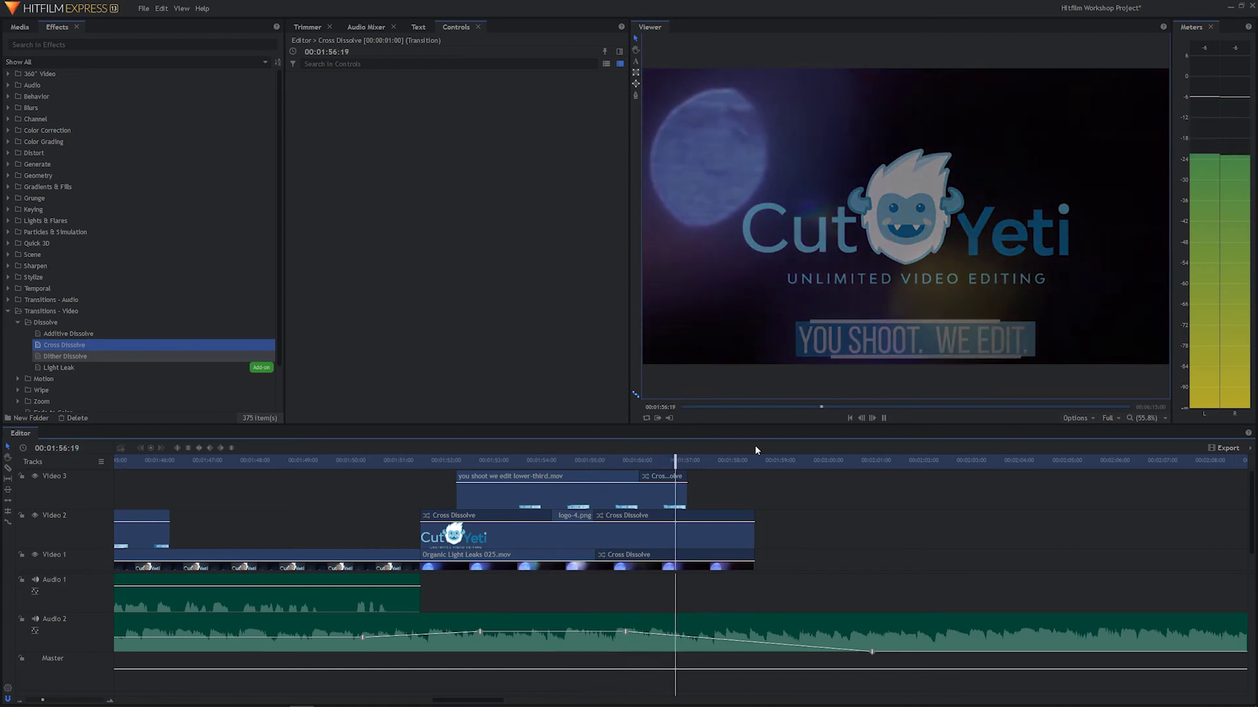
pyautogui.press('space')
# - Stretch the title's Cross Dissolve back to 00:01:55:01, and delete the transition after previewing it
pyautogui.moveTo(667, 462); pyautogui.dragTo(592, 460)
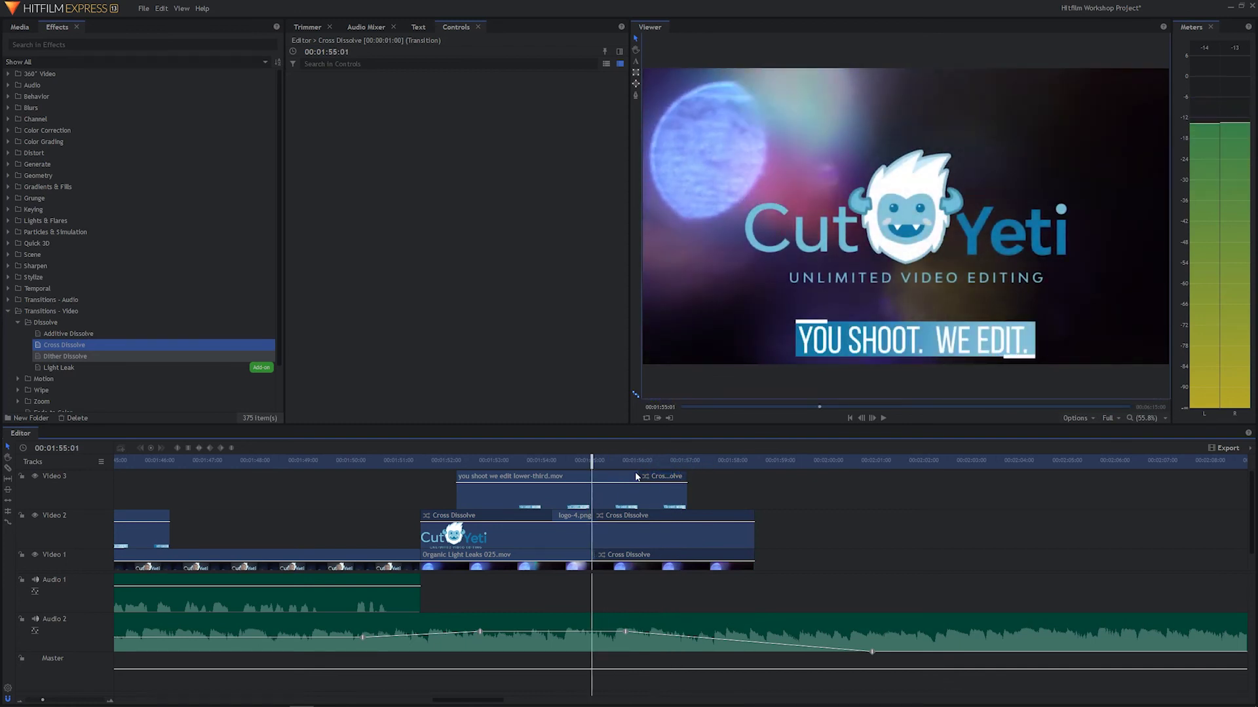
pyautogui.moveTo(641, 476); pyautogui.dragTo(591, 476)
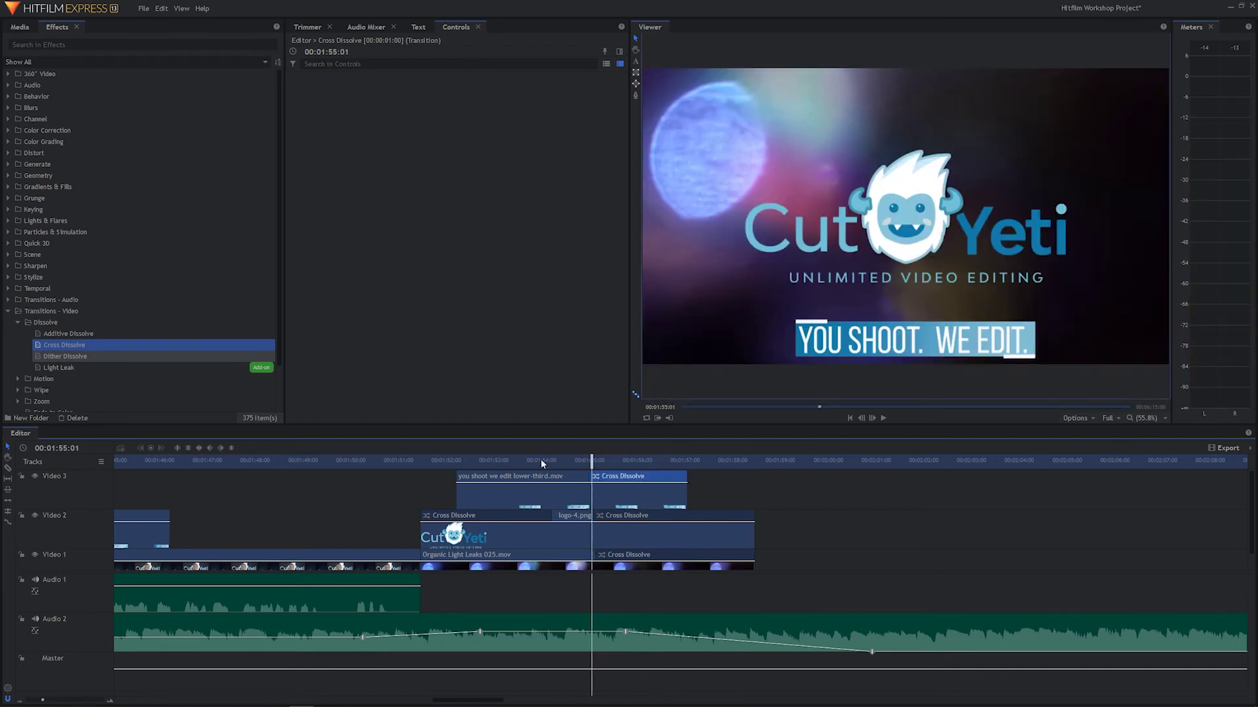
pyautogui.click(540, 458)
pyautogui.press('space')
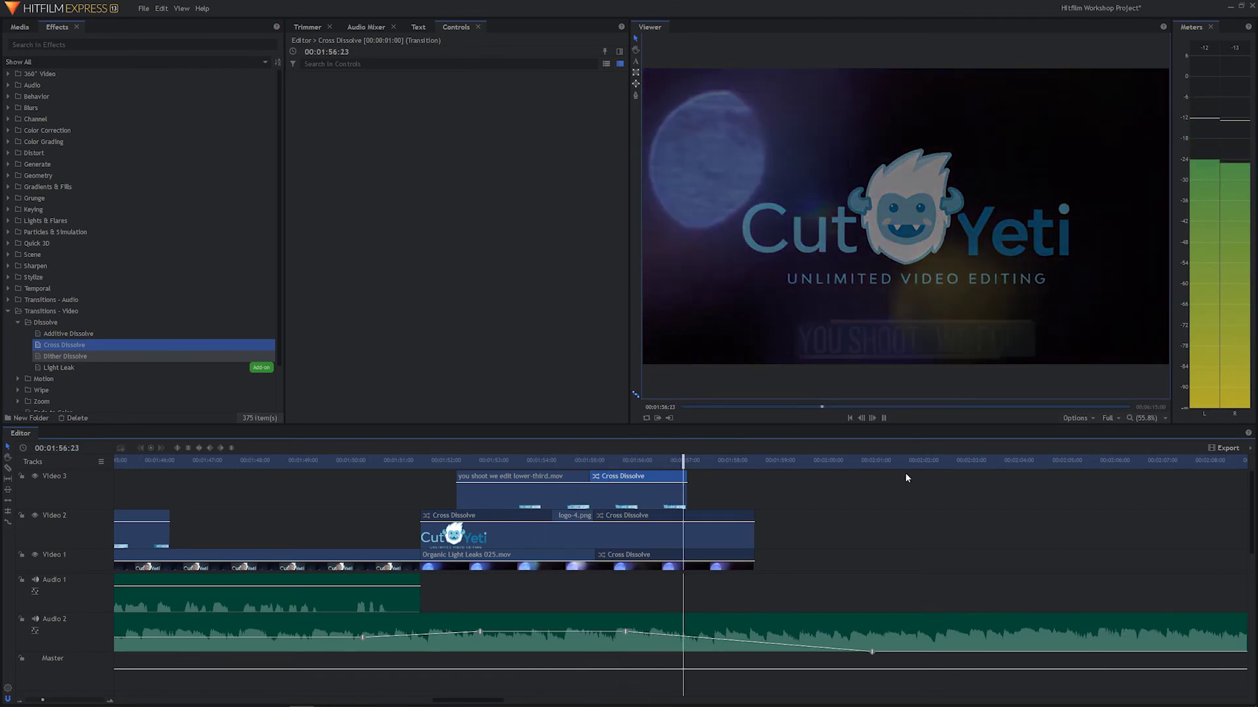
pyautogui.press('space')
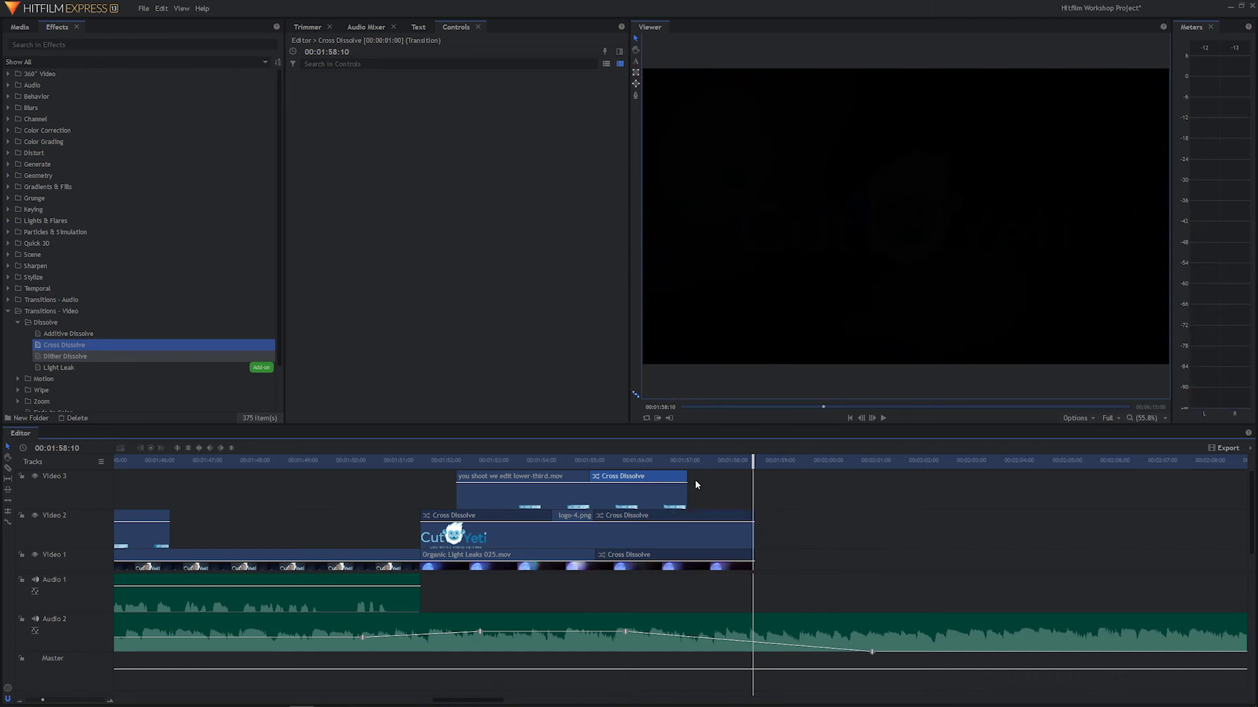
pyautogui.press('Delete')
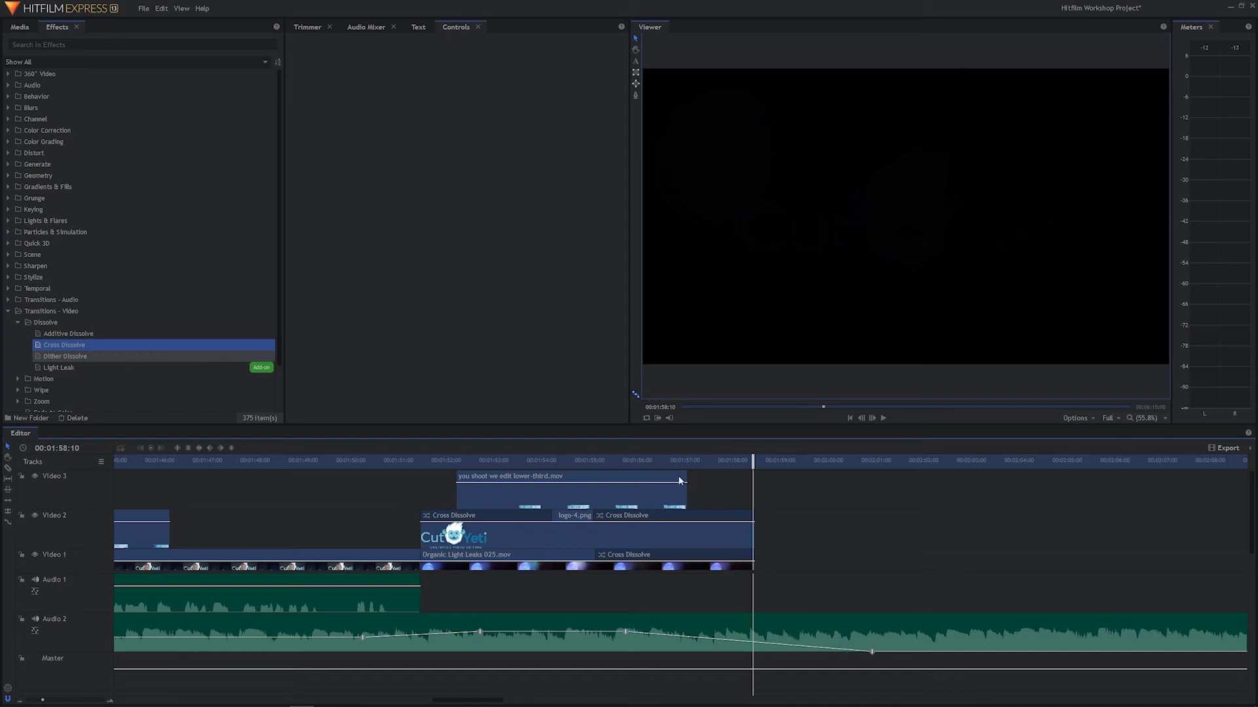
# - Split the Video 3 title at 00:01:55:10, once its animation has fully appeared, and delete the part after the cut
pyautogui.moveTo(646, 464); pyautogui.dragTo(489, 499)
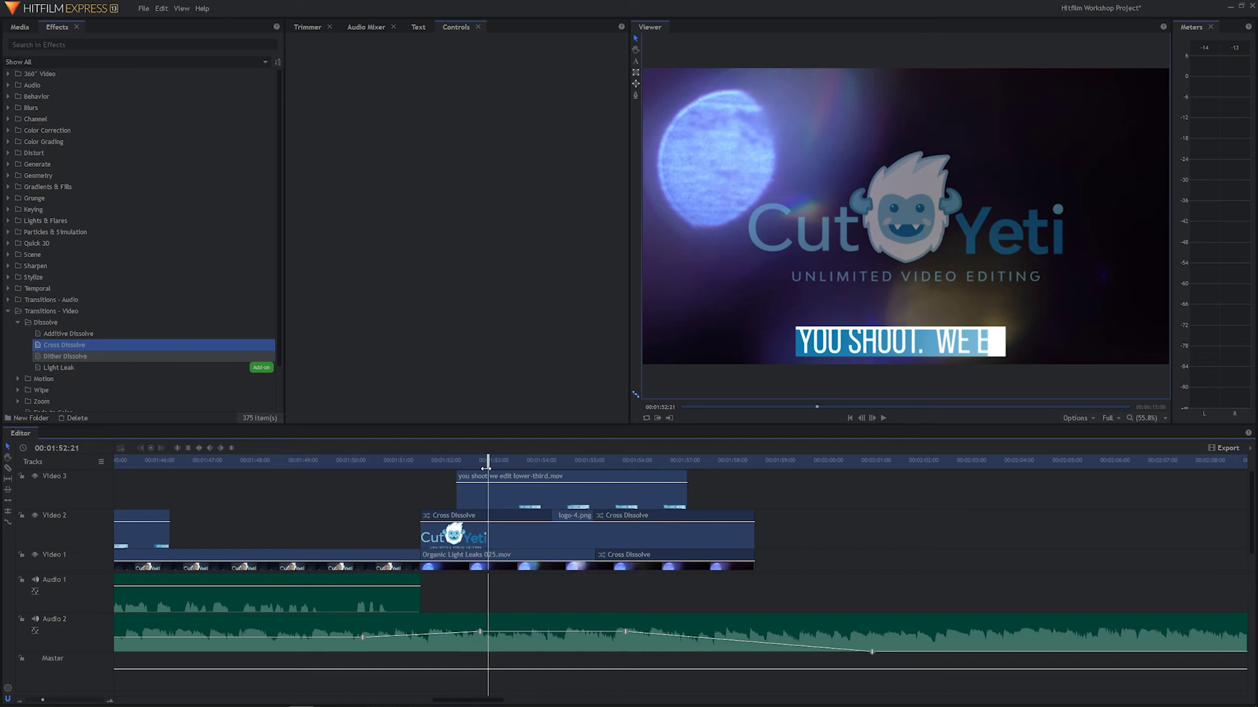
pyautogui.moveTo(486, 467); pyautogui.dragTo(534, 464)
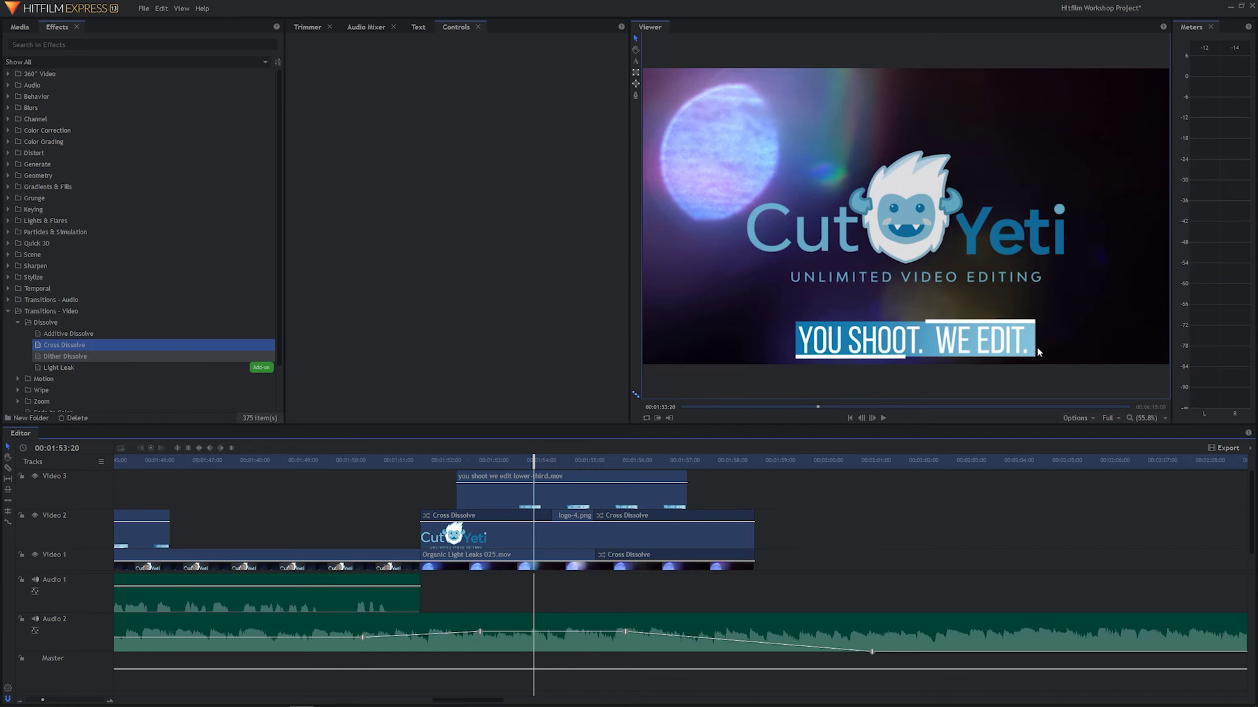
pyautogui.moveTo(534, 459); pyautogui.dragTo(610, 452)
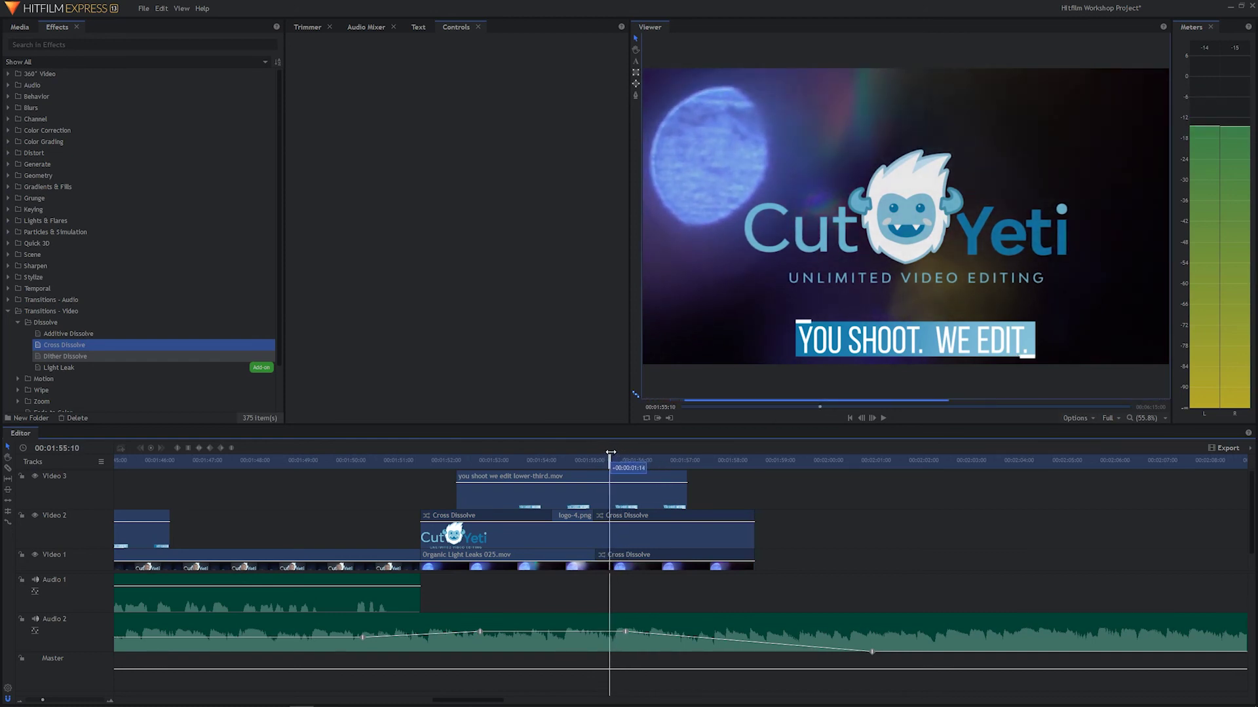
pyautogui.click(651, 493)
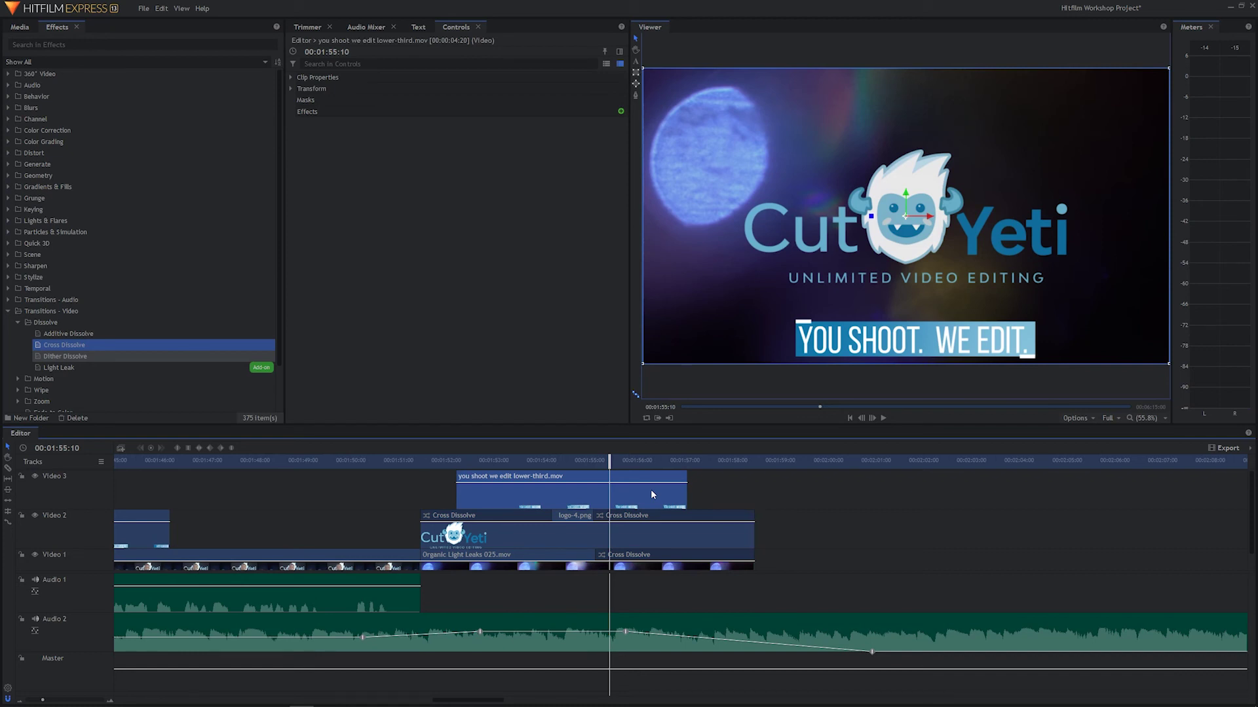
pyautogui.hotkey('ctrl', 'shift', 'd')
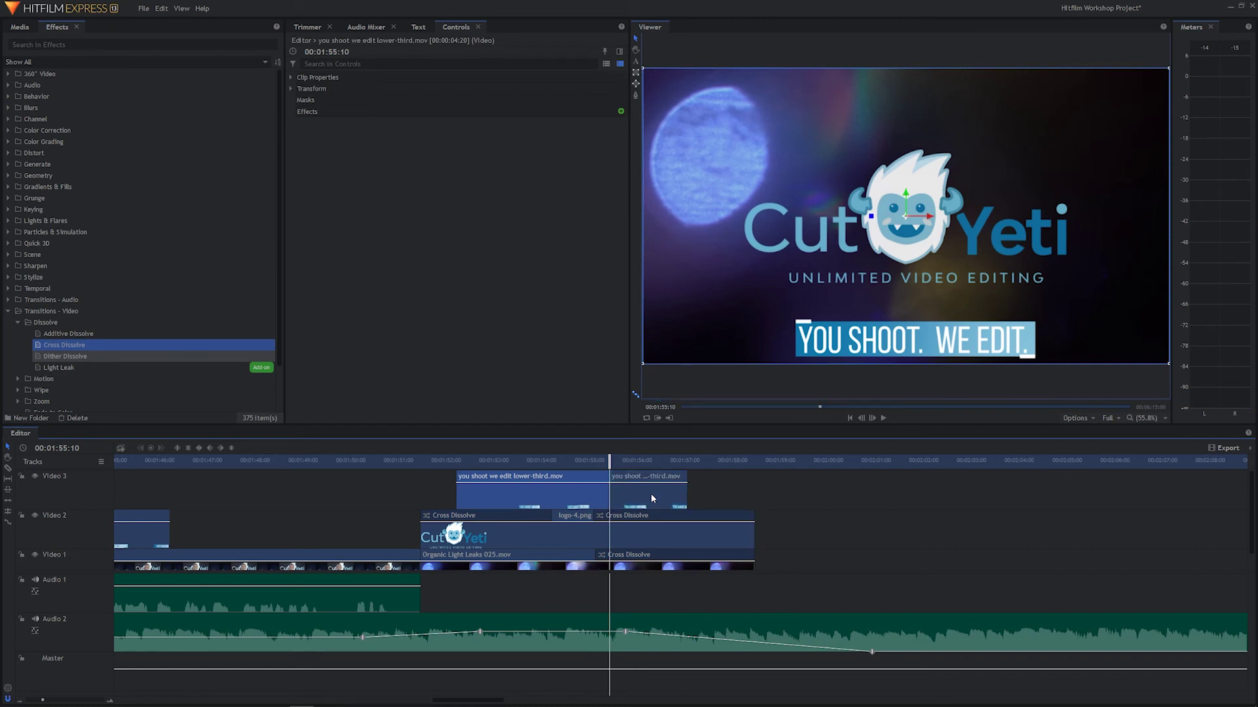
pyautogui.click(650, 494)
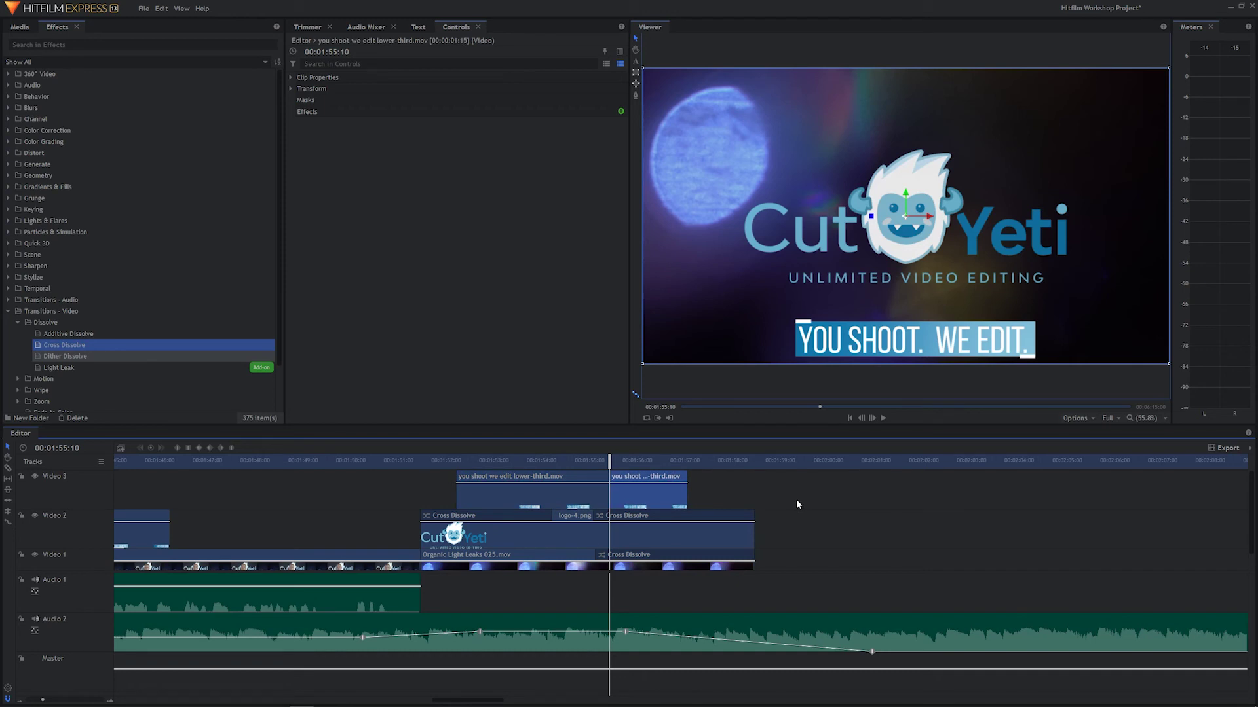
pyautogui.press('Delete')
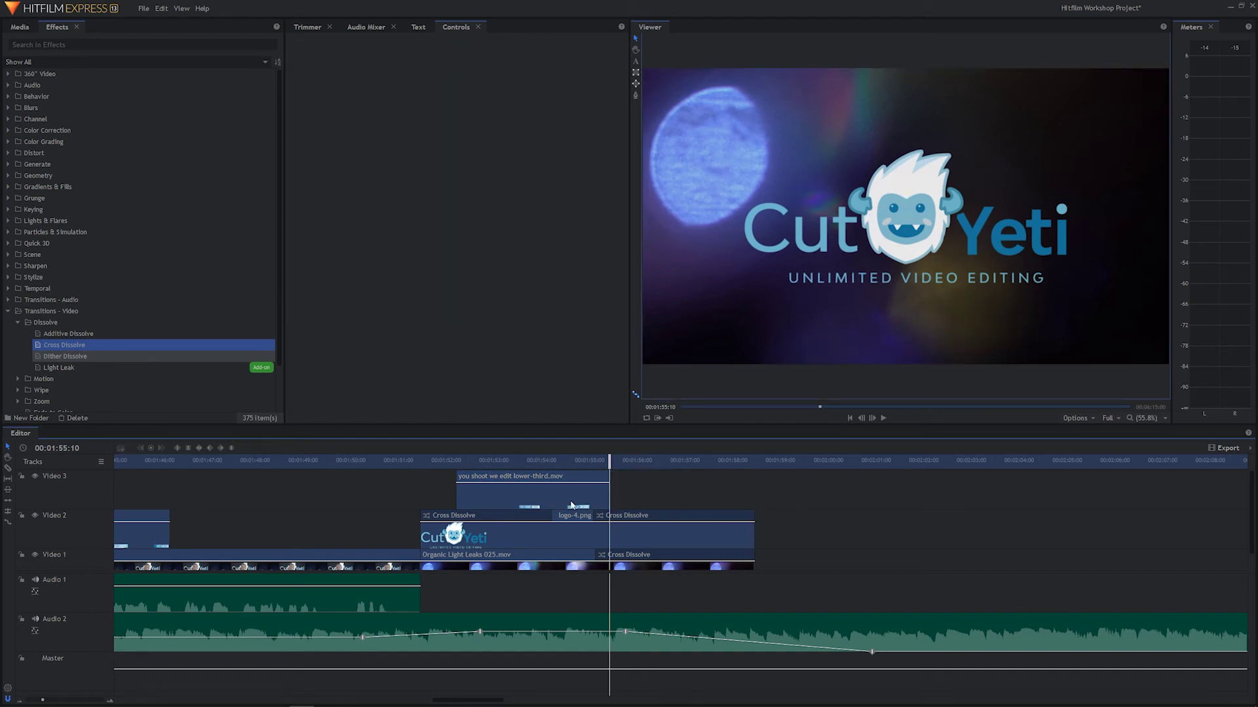
# - Duplicate the trimmed title on Video 3 and place the copy directly after the original, starting at 00:01:55:10
pyautogui.click(532, 489)
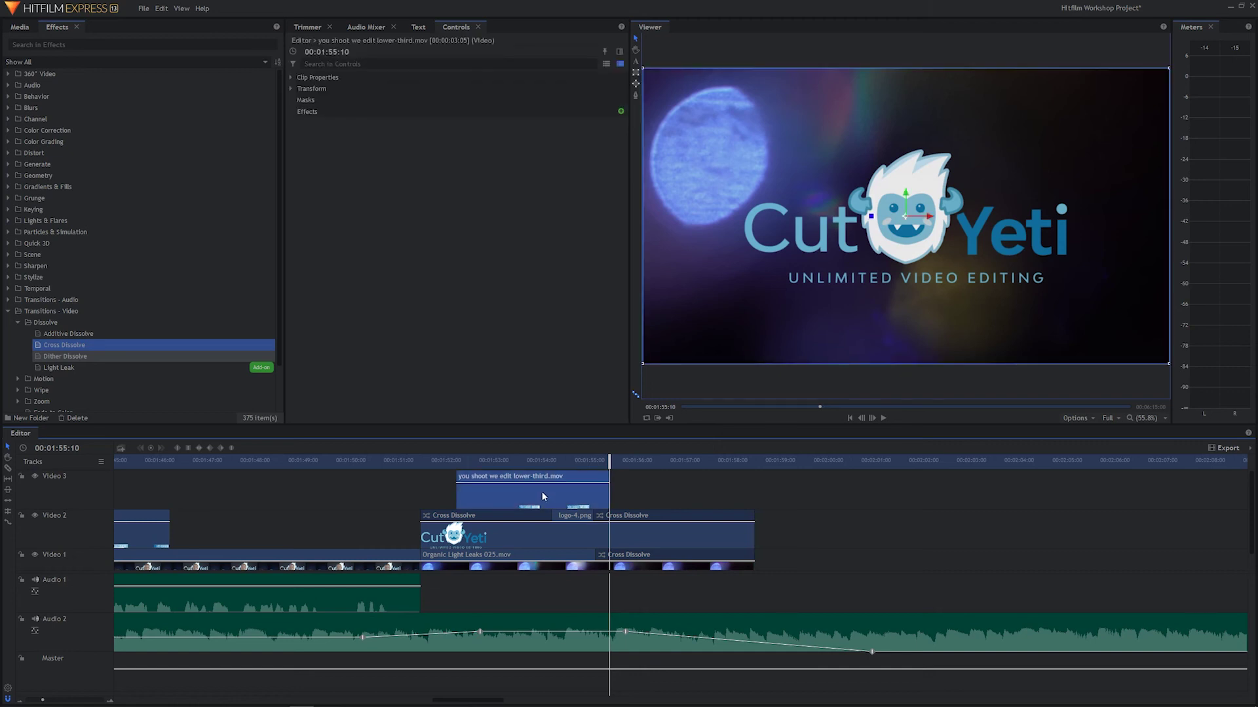
pyautogui.moveTo(596, 467); pyautogui.dragTo(629, 464)
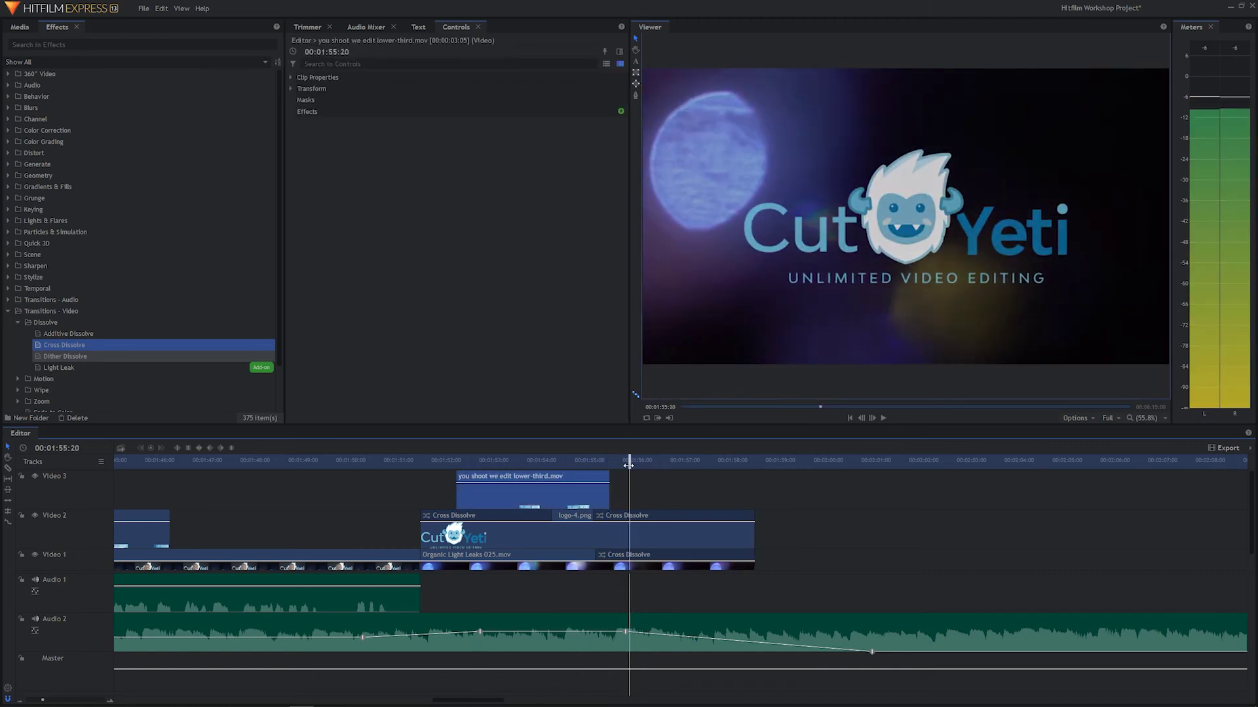
pyautogui.hotkey('ctrl', 'v')
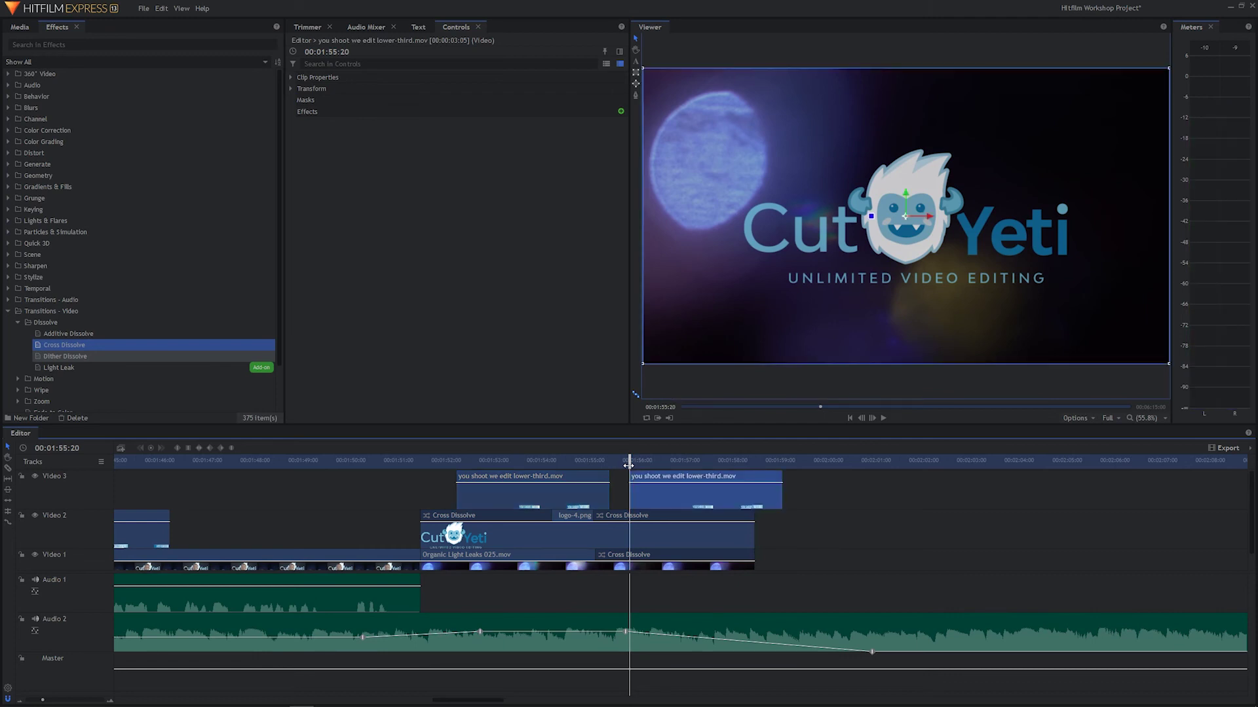
pyautogui.moveTo(717, 493); pyautogui.dragTo(680, 494)
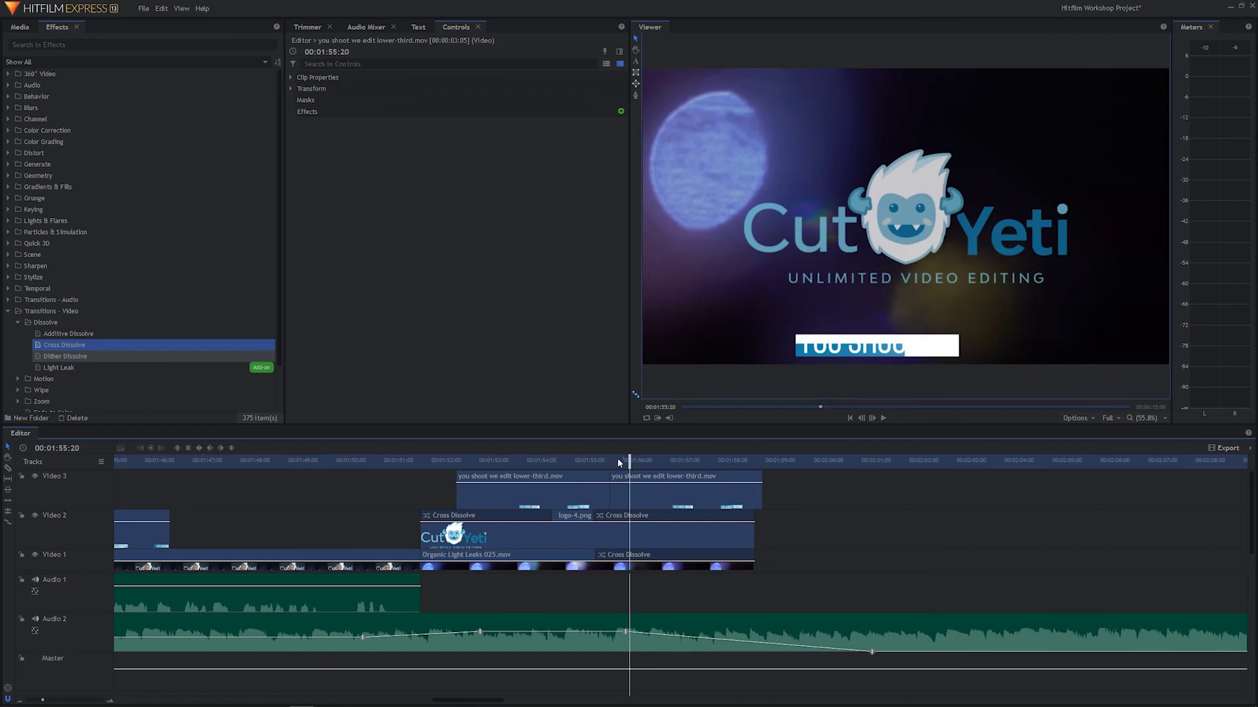
# - Play the closing logo section from 00:01:52:07 to check the two consecutive title clips
pyautogui.moveTo(611, 459); pyautogui.dragTo(460, 460)
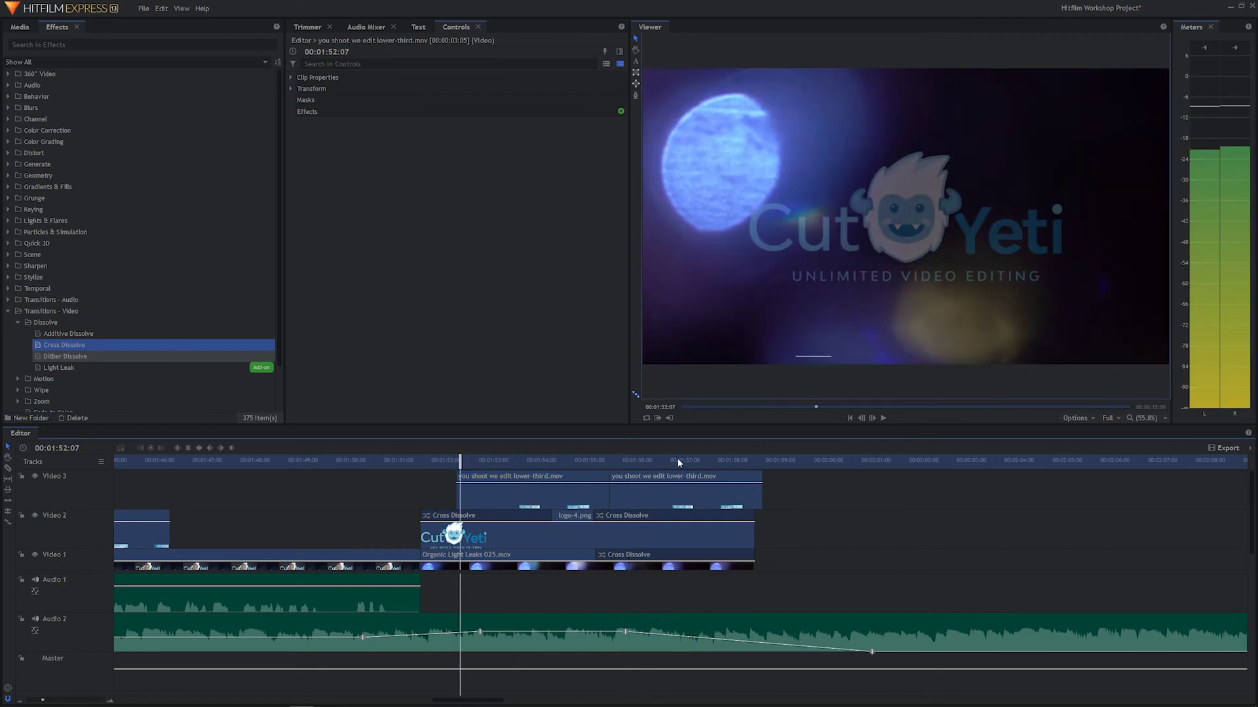
pyautogui.press('space')
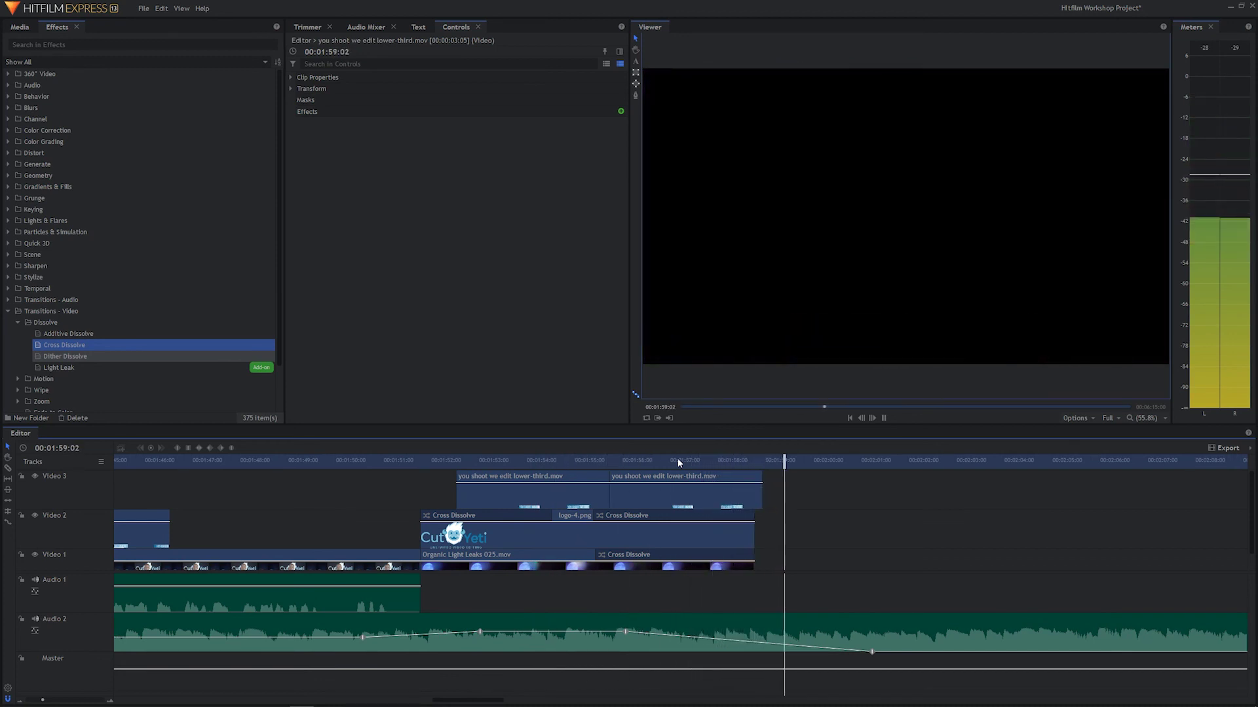
pyautogui.press('space')
# - Find the Time Reverse effect and apply it to the second "you shoot we edit lower-third.mov" clip on Video 3
pyautogui.moveTo(709, 458); pyautogui.dragTo(636, 460)
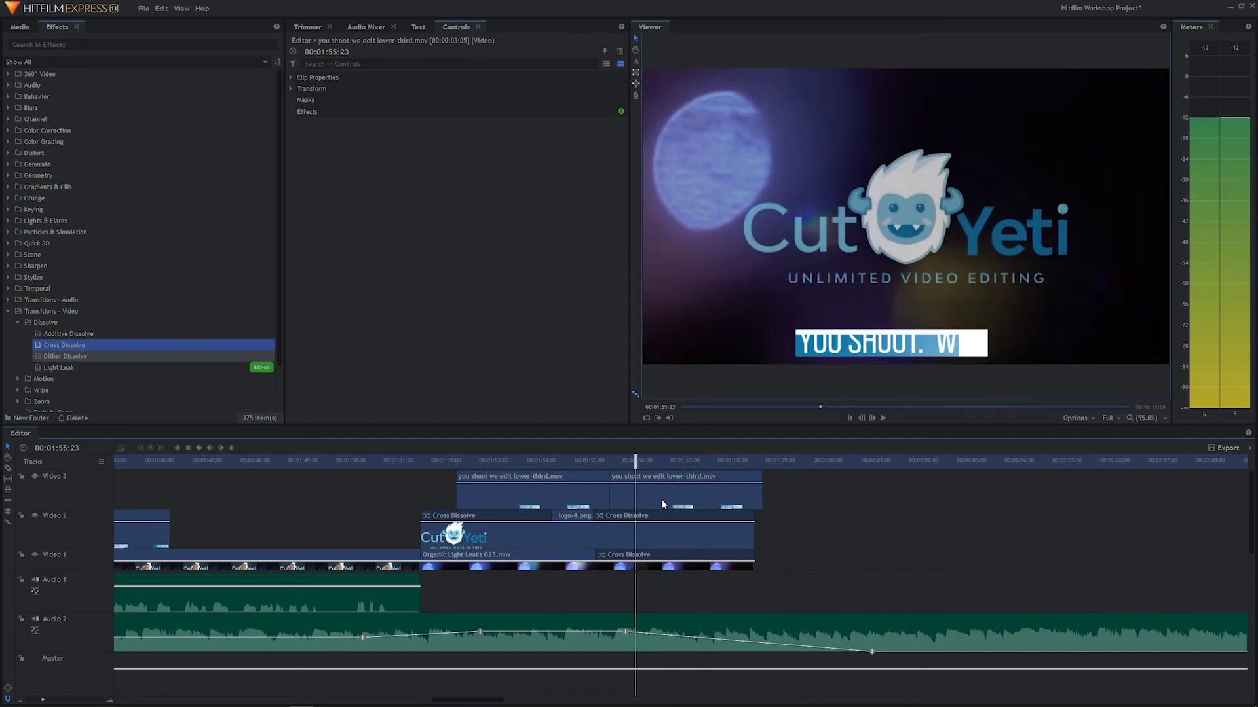
pyautogui.click(663, 504)
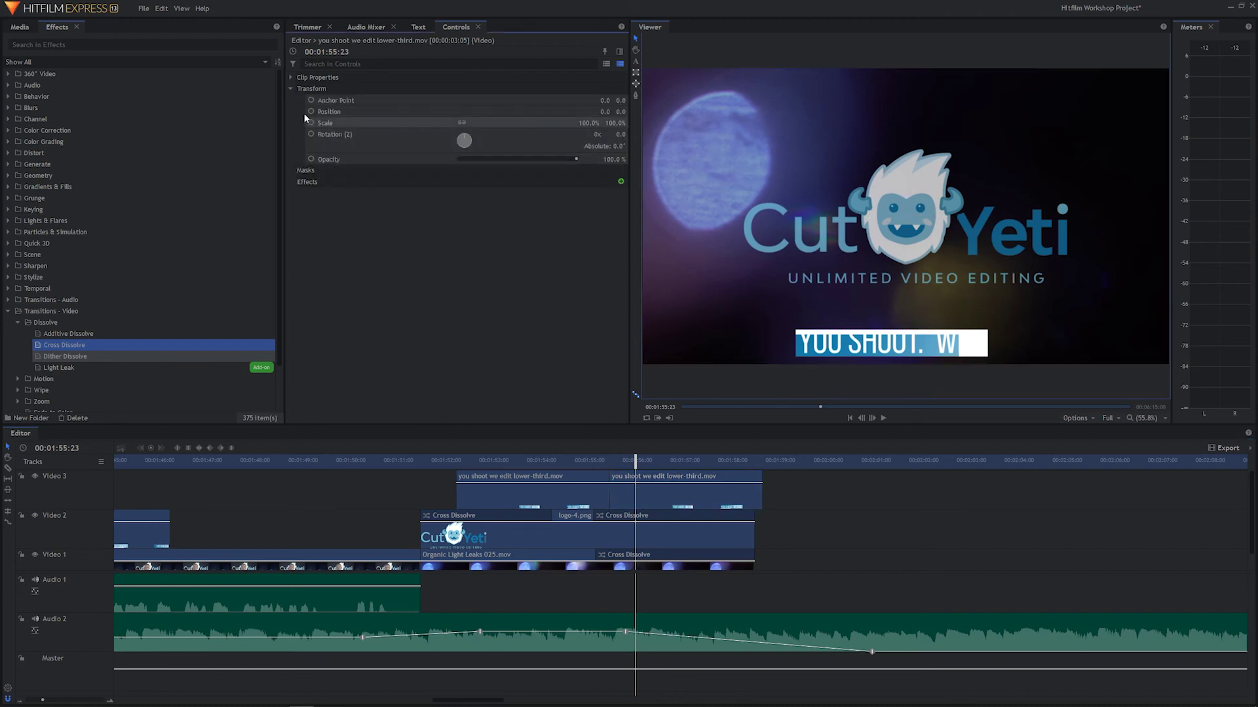
pyautogui.click(290, 88)
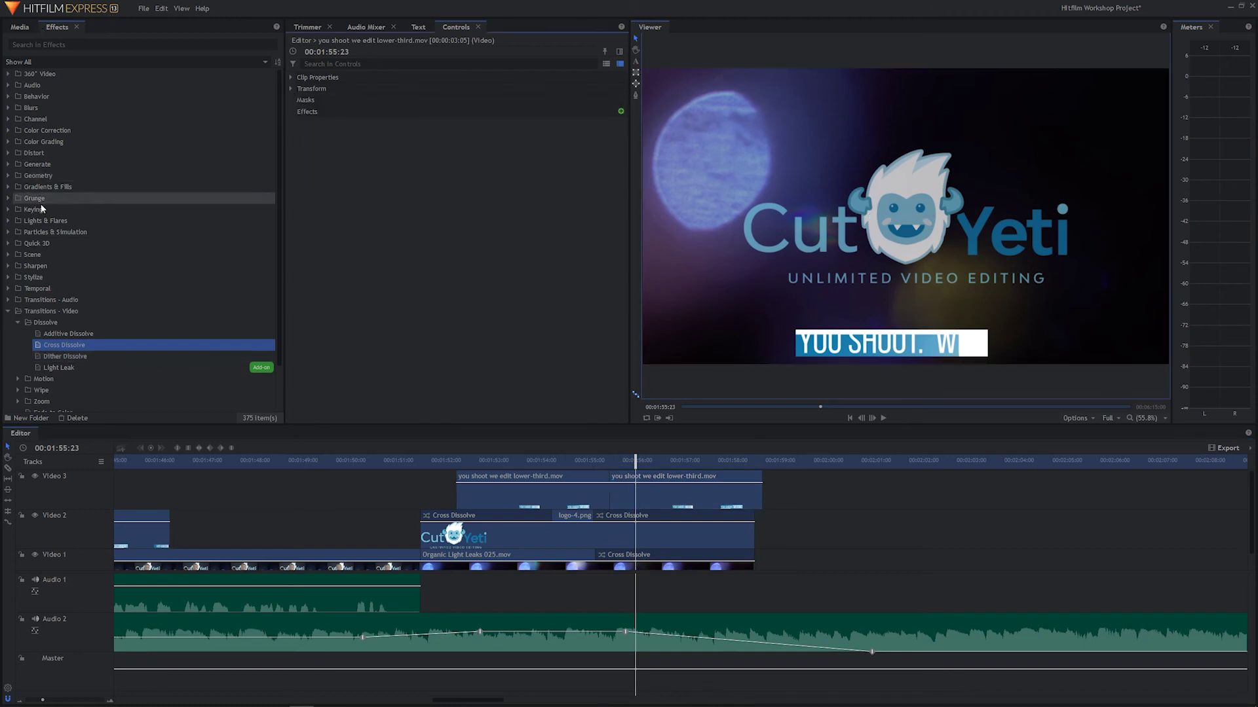
pyautogui.click(79, 45)
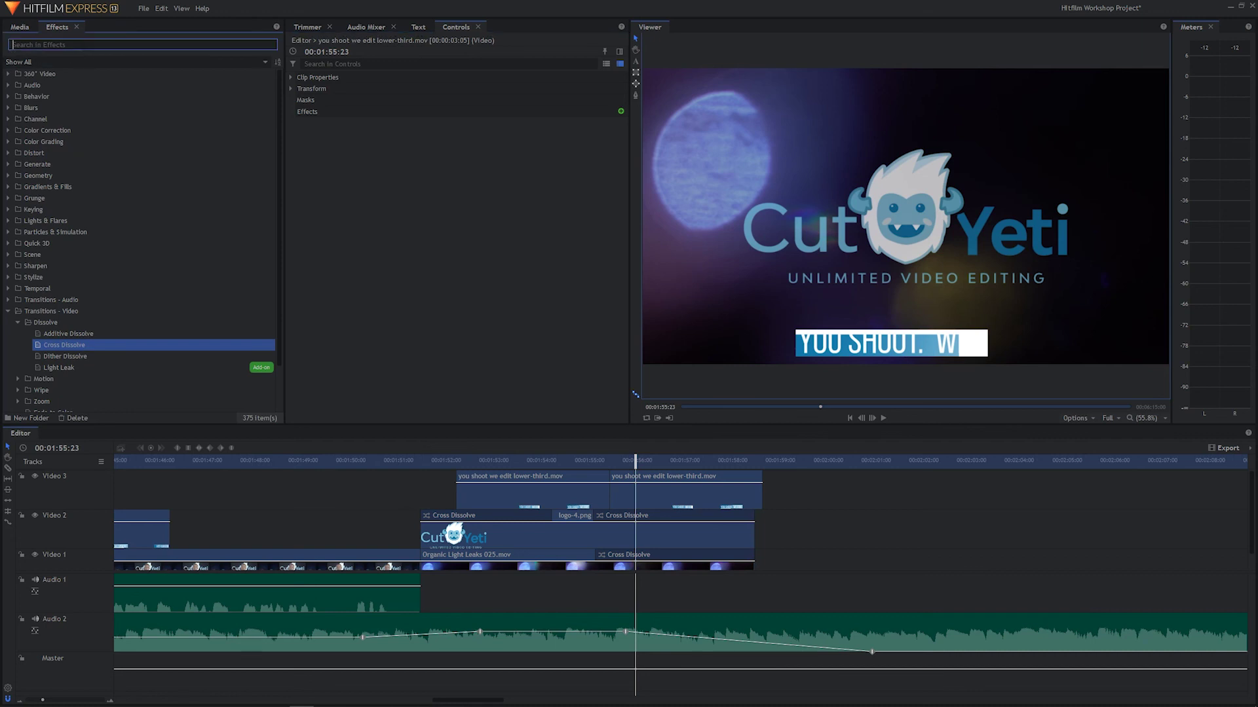
pyautogui.write('rev')
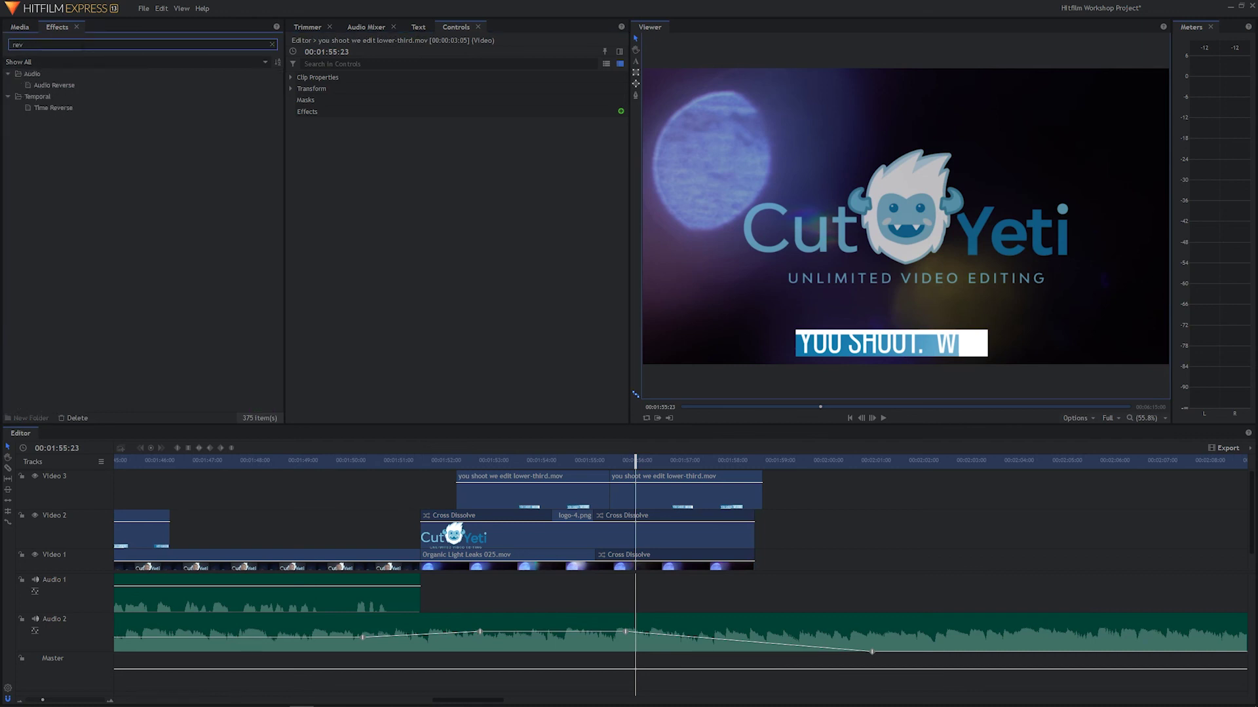
pyautogui.click(45, 110)
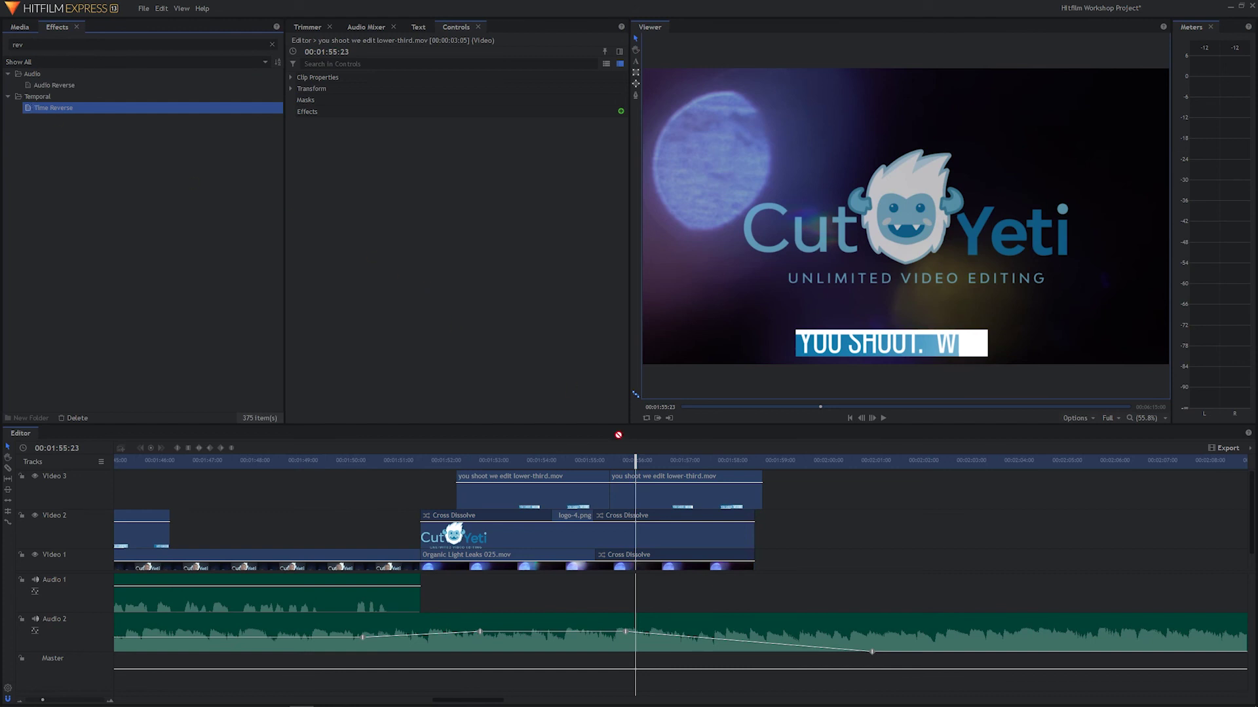
# - Play the closing logo section from 00:01:51:14 and scrub past the title's end to check the reversed exit
pyautogui.moveTo(637, 471); pyautogui.dragTo(421, 463)
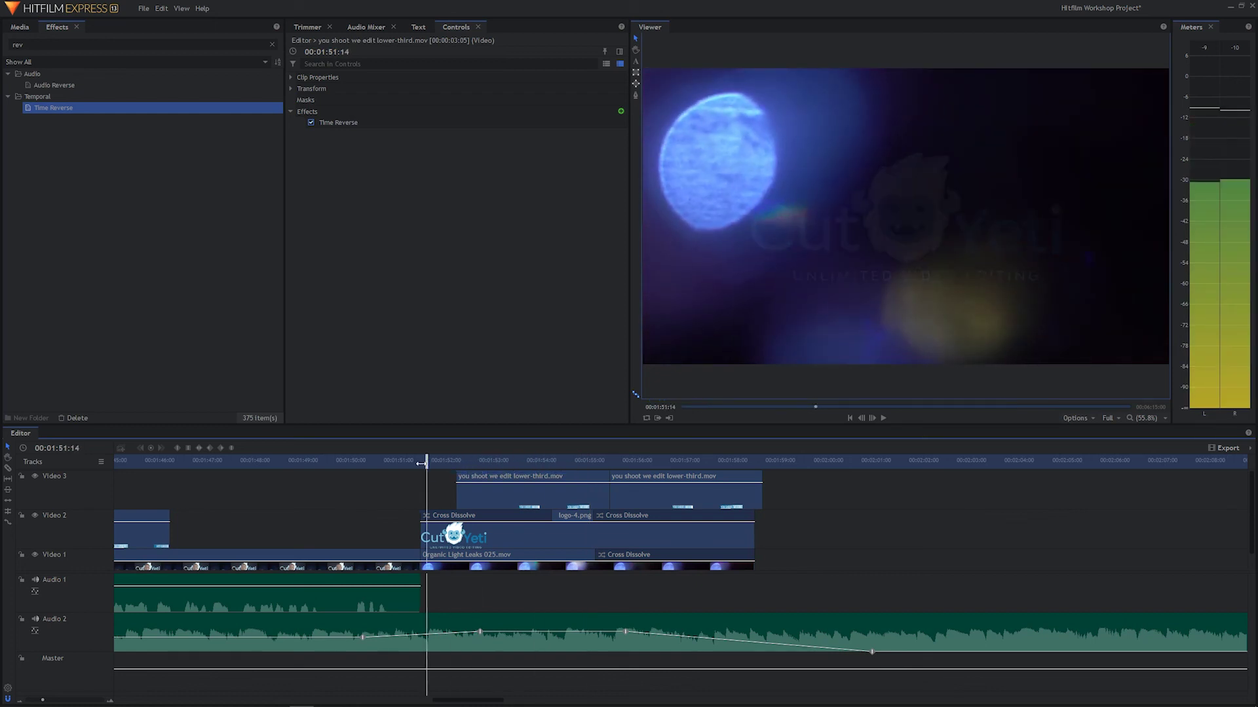
pyautogui.press('space')
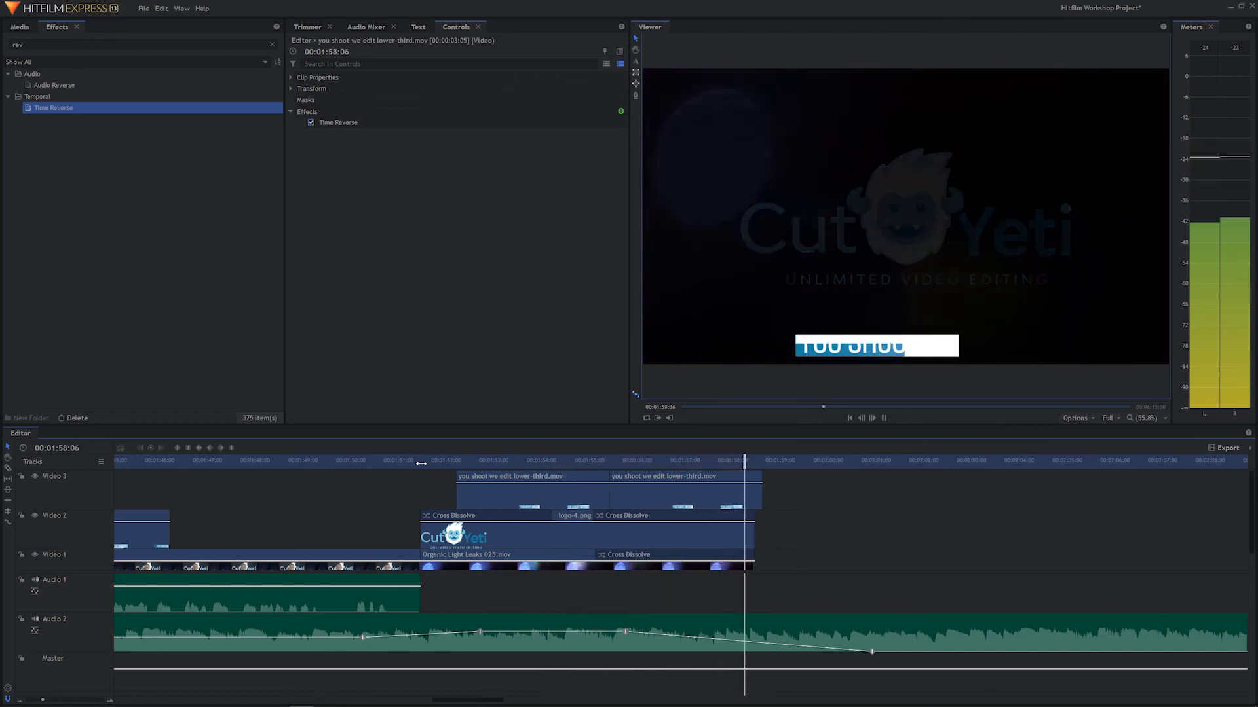
pyautogui.click(748, 462)
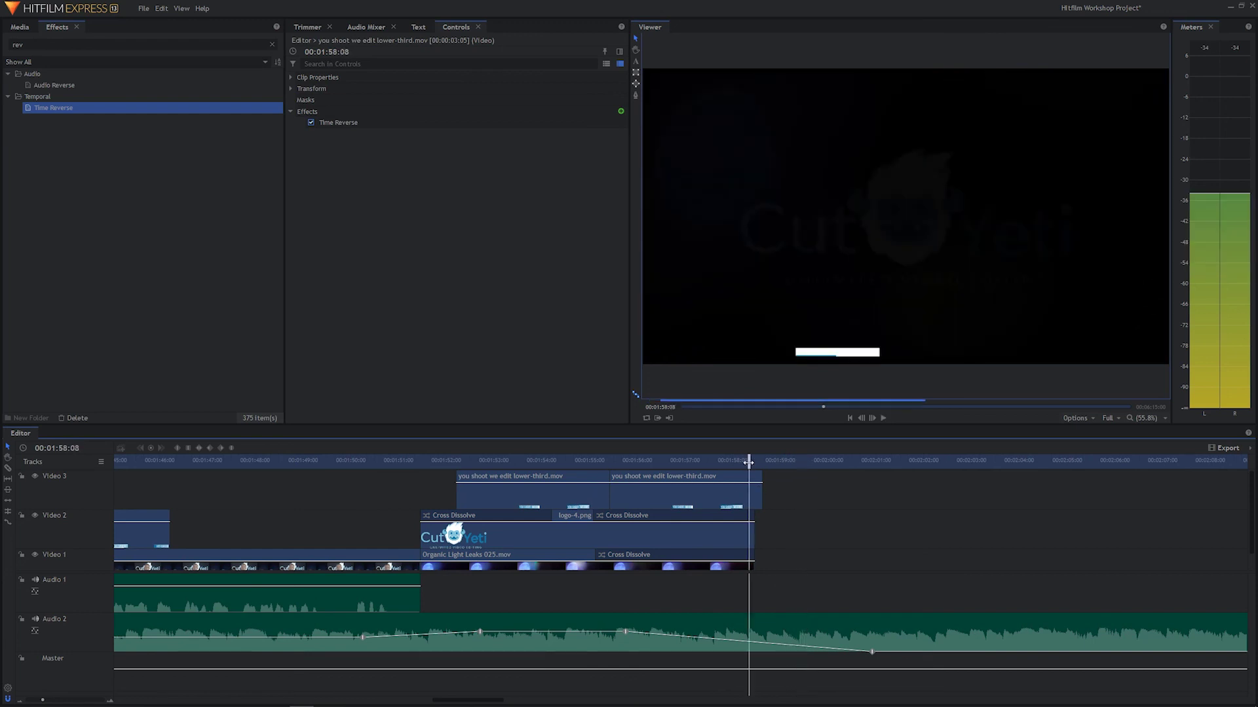
pyautogui.moveTo(748, 461); pyautogui.dragTo(764, 460)
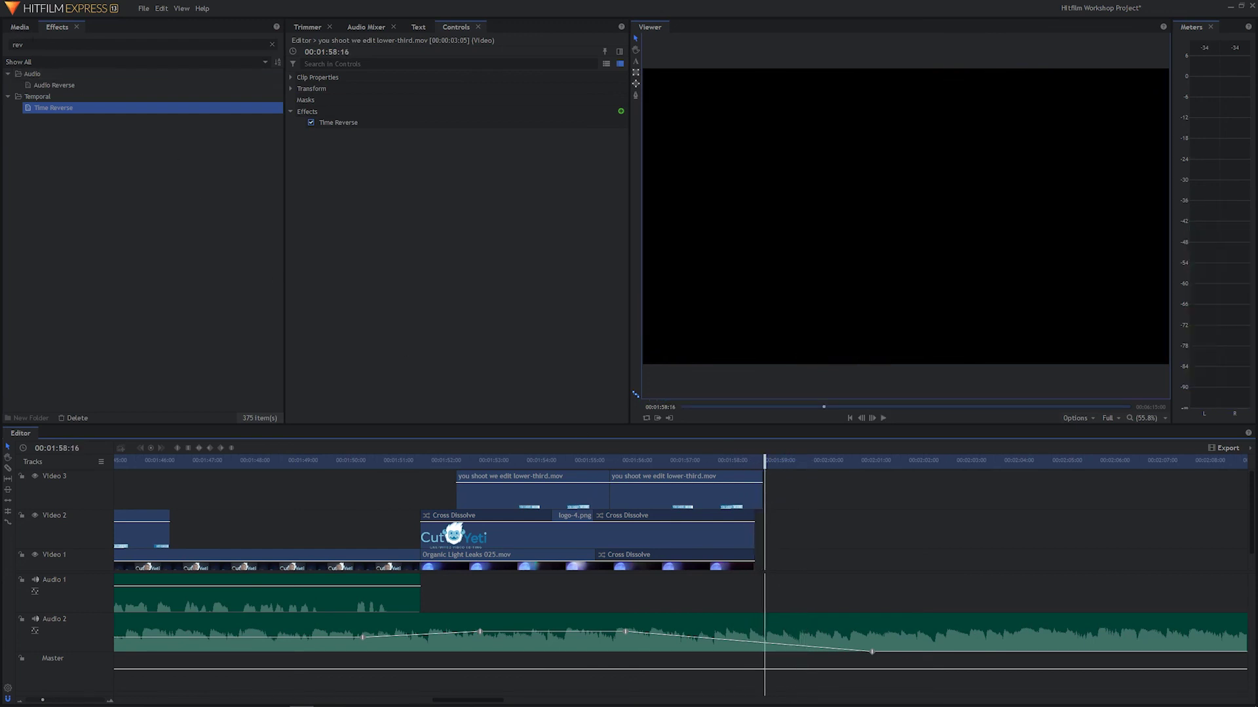
# - Add a Cross Dissolve to the end of the reversed title on Video 3 and stretch it back across nearly the whole clip
pyautogui.click(32, 45)
pyautogui.press('BackSpace')
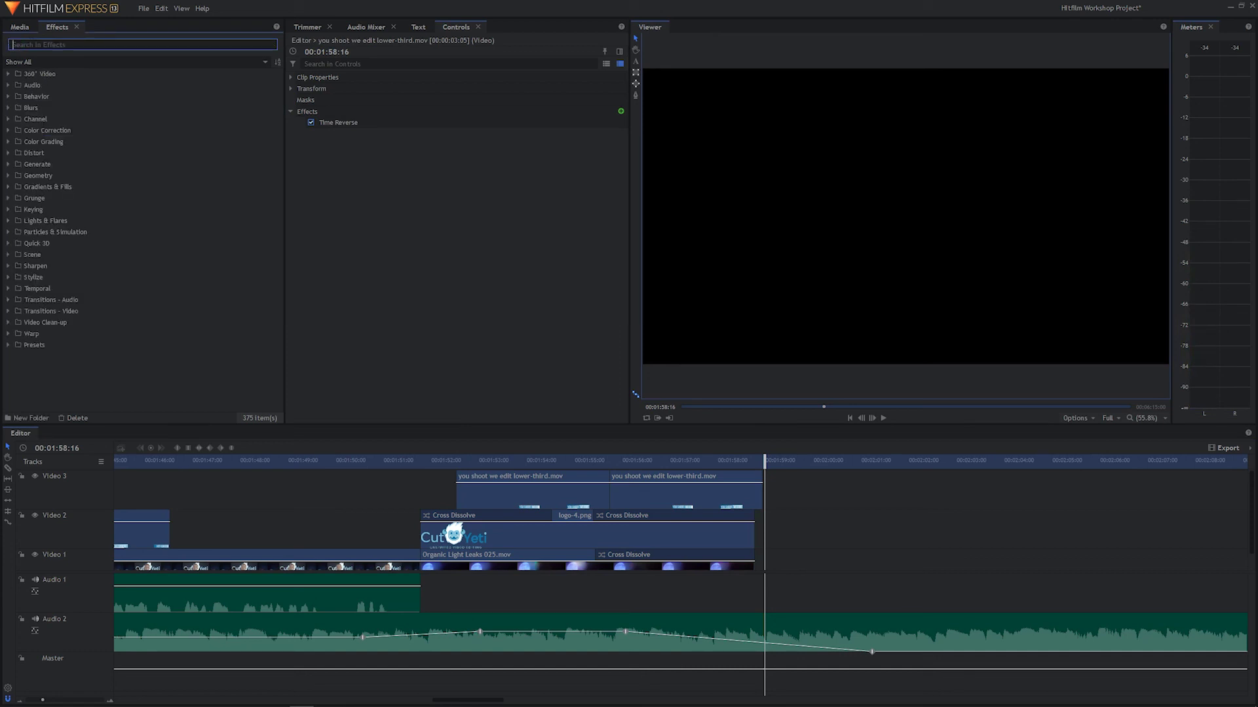
pyautogui.click(8, 313)
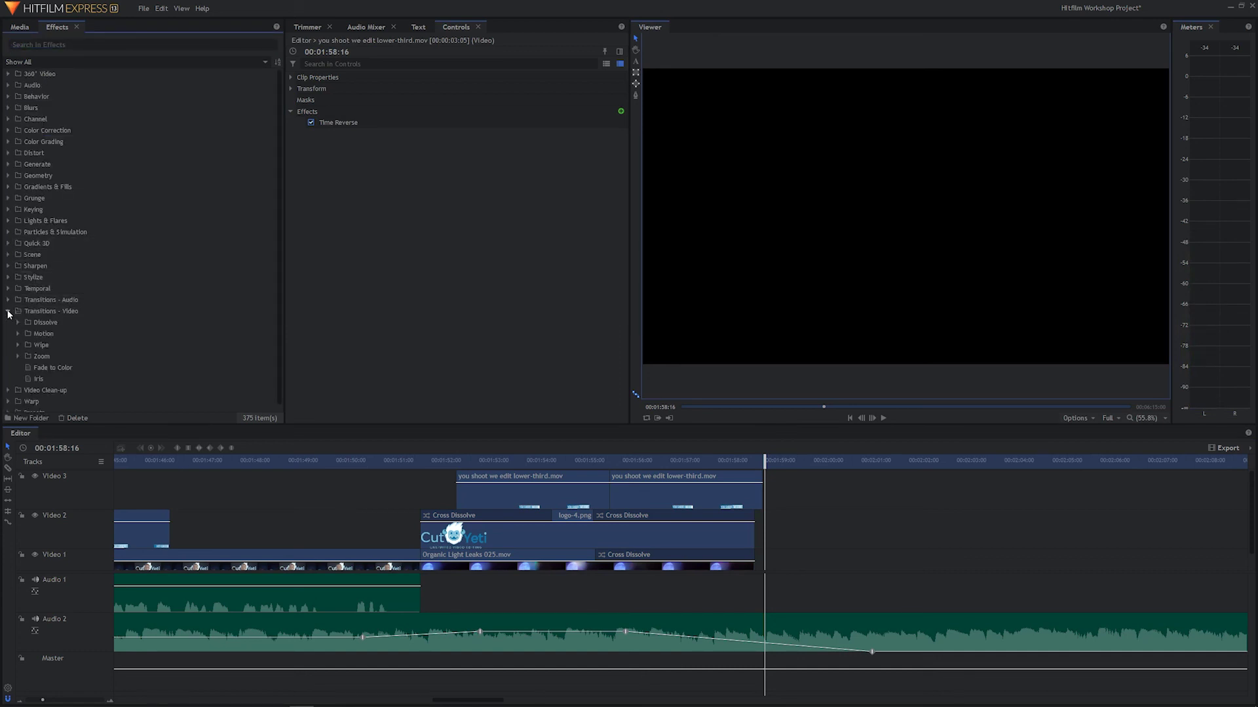
pyautogui.click(18, 322)
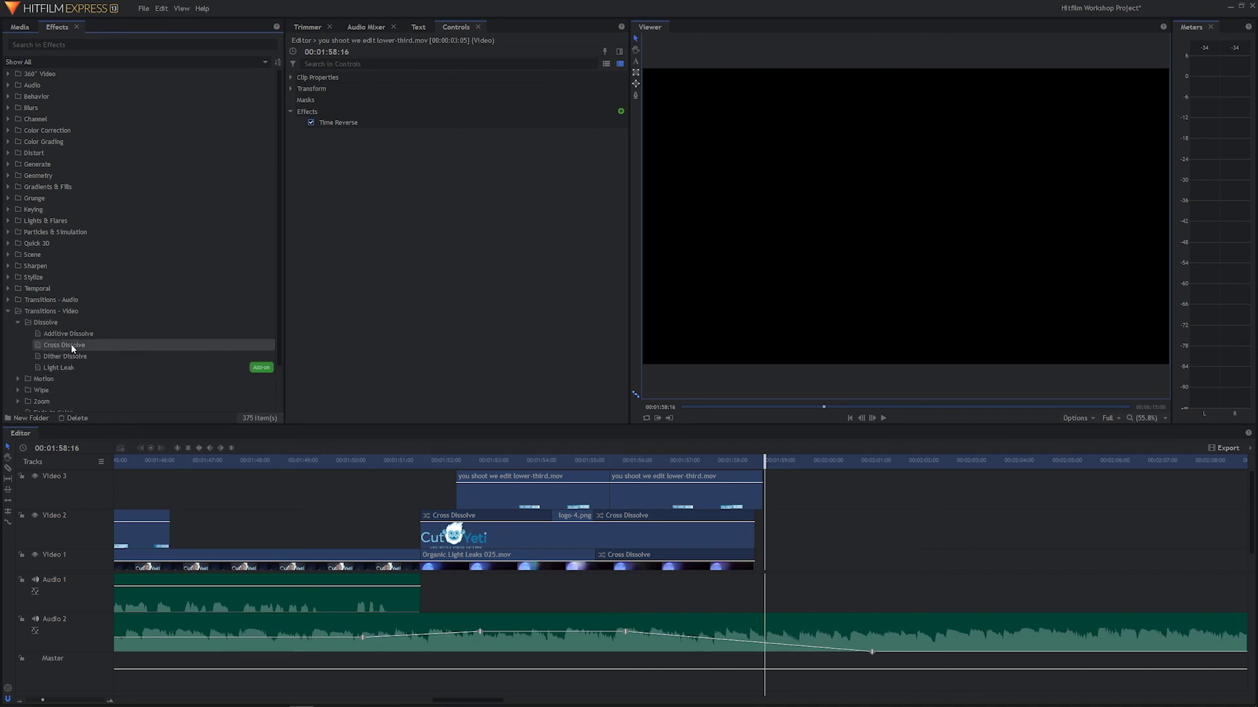
pyautogui.click(62, 347)
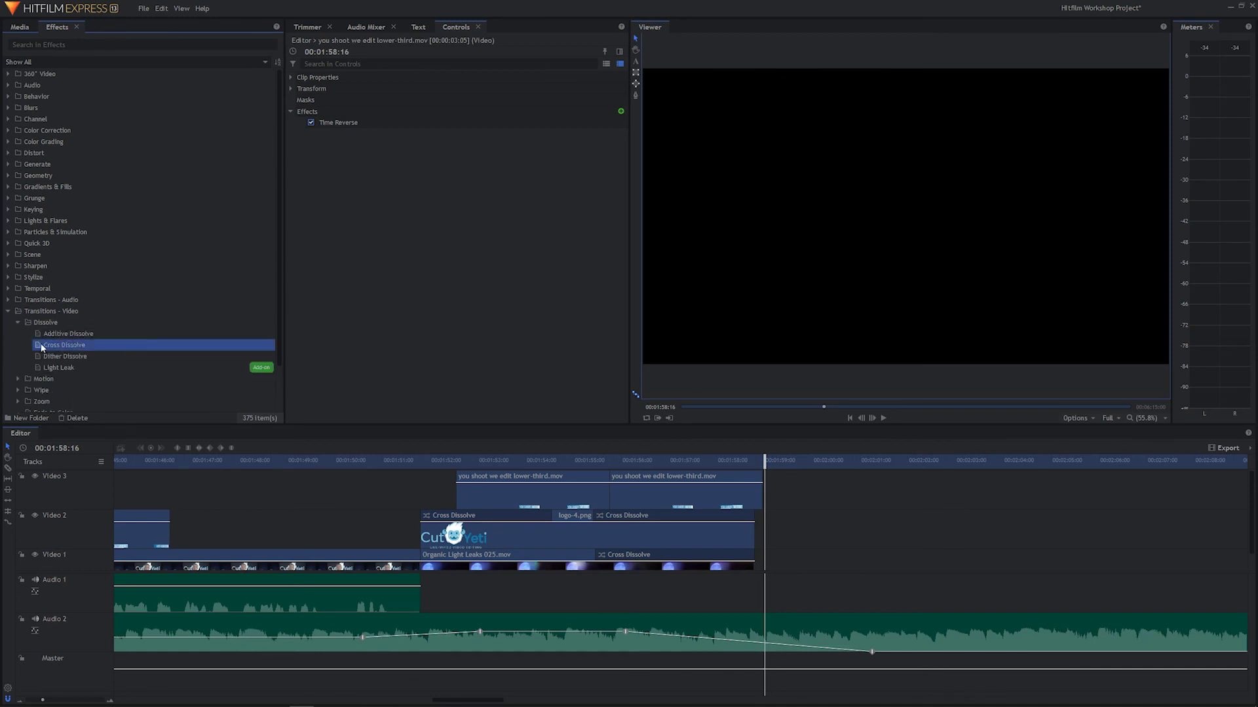
pyautogui.moveTo(545, 446); pyautogui.dragTo(613, 476)
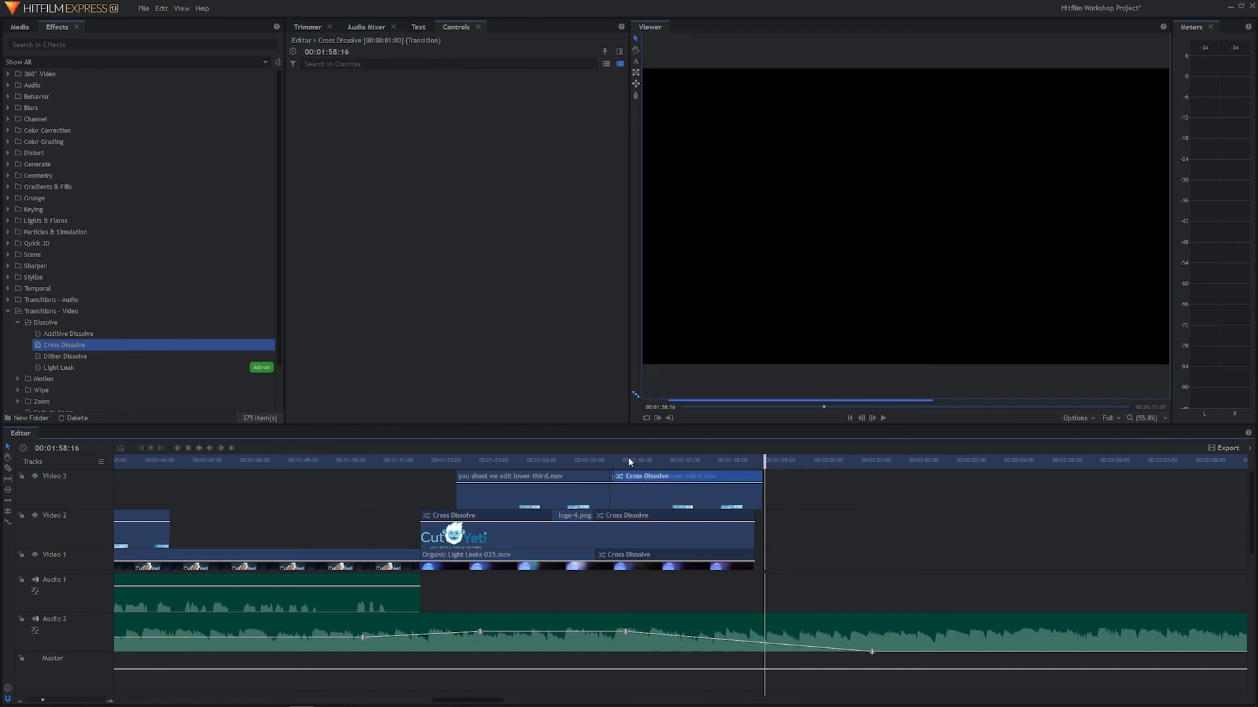
# - Play the ending from 00:01:49:13 through the closing logo to check the title's reversed exit with its dissolve
pyautogui.click(627, 458)
pyautogui.click(329, 462)
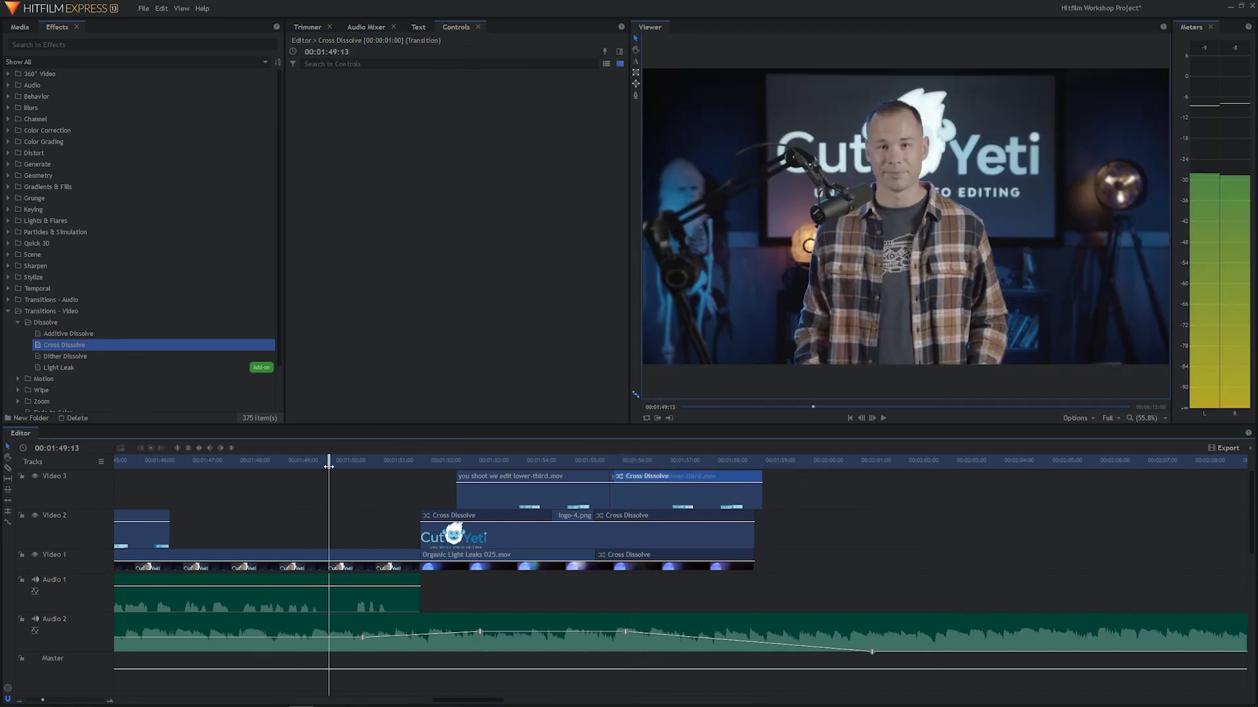
pyautogui.press('space')
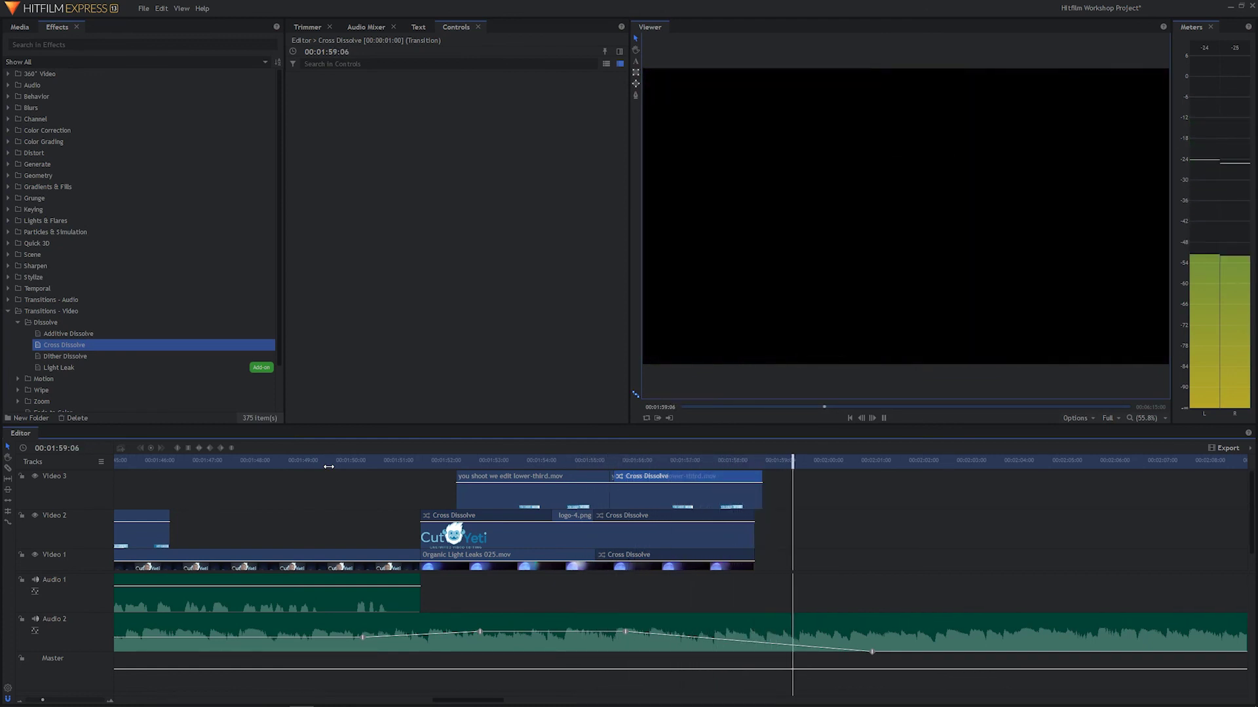
pyautogui.press('space')
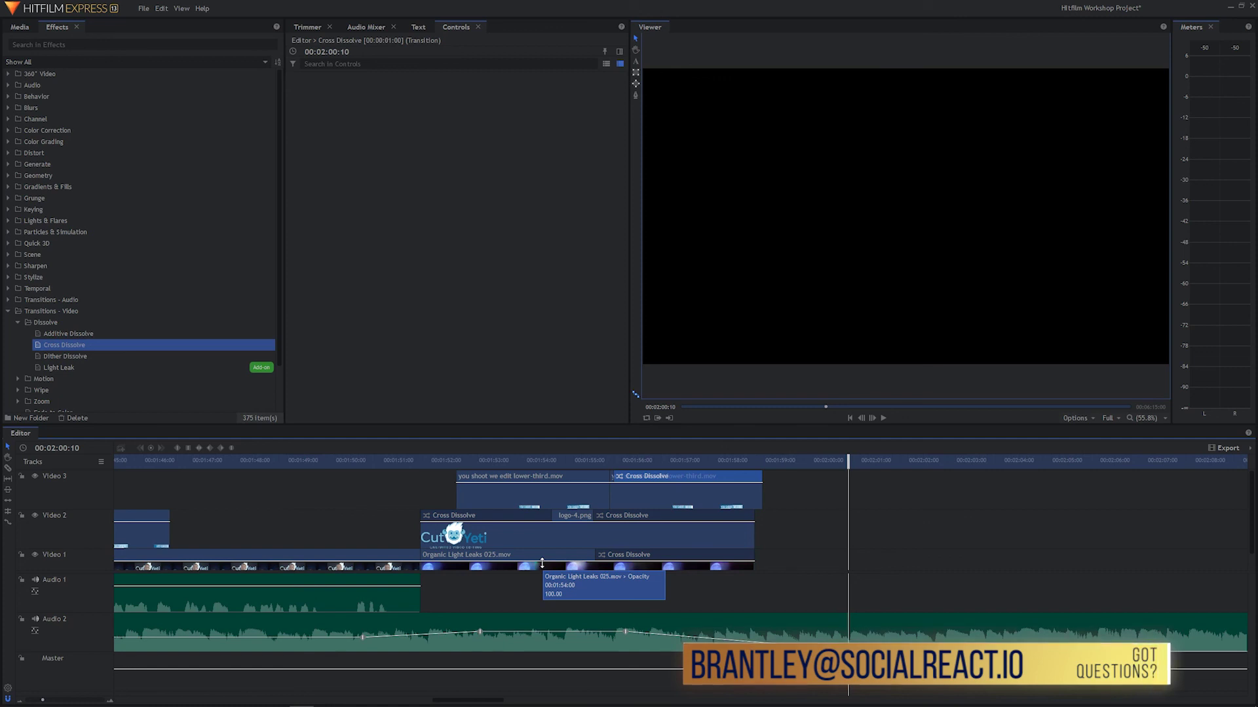
pyautogui.moveTo(846, 461); pyautogui.dragTo(788, 458)
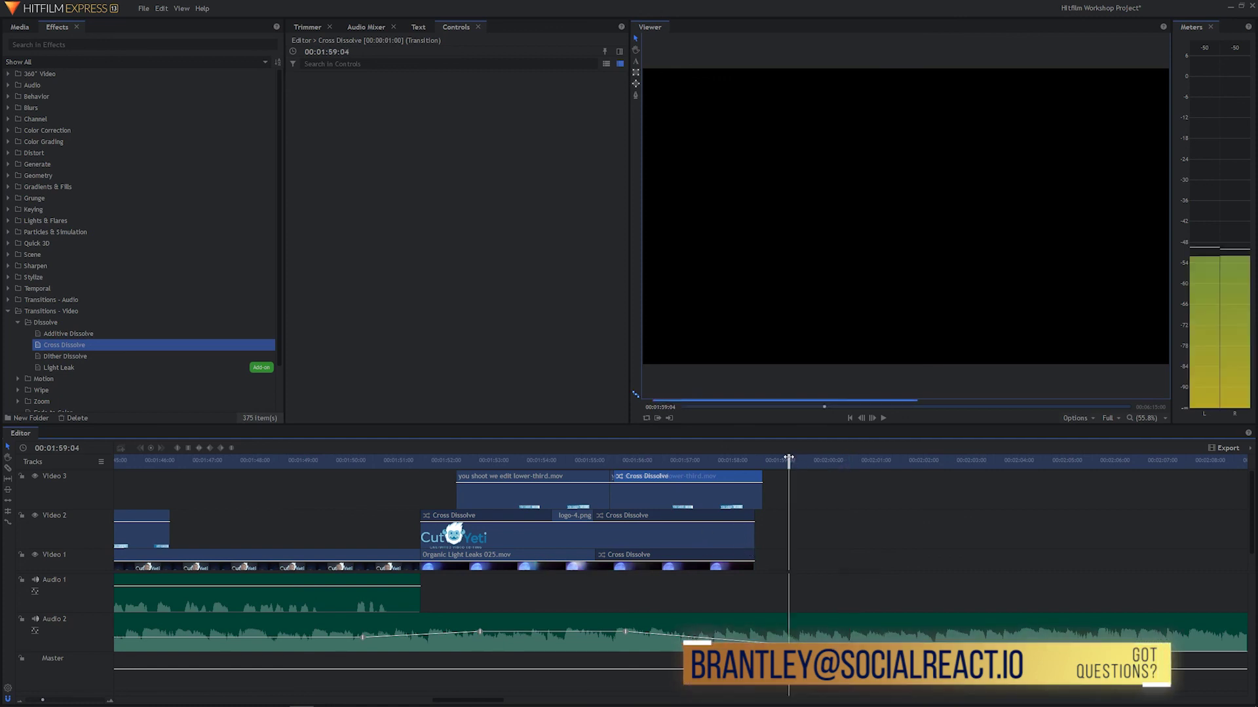